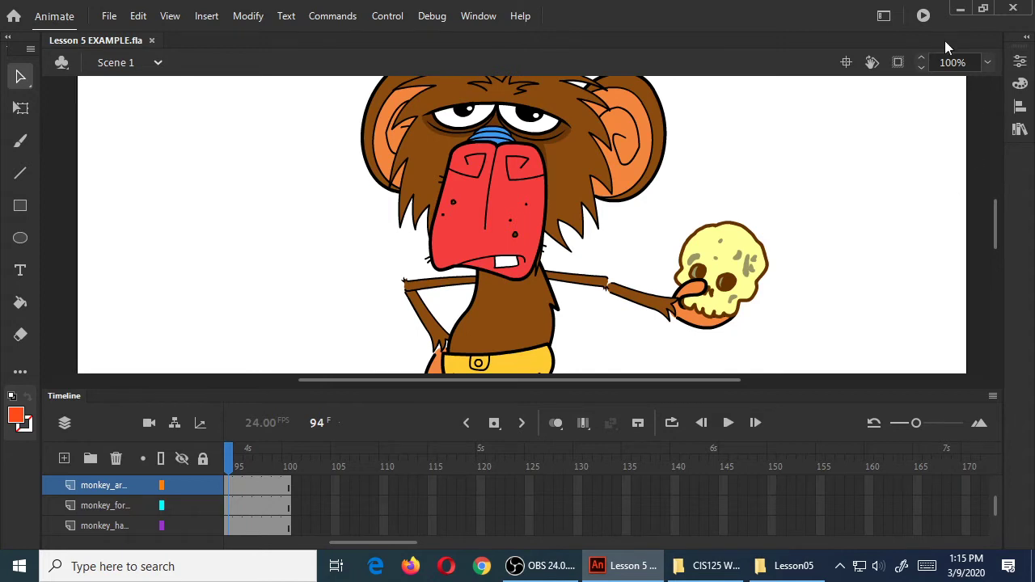
Step: Preview the Lesson 5 EXAMPLE animation as a test movie and close both the preview and its document
{"action": "left_click", "coordinate": [925, 17]}
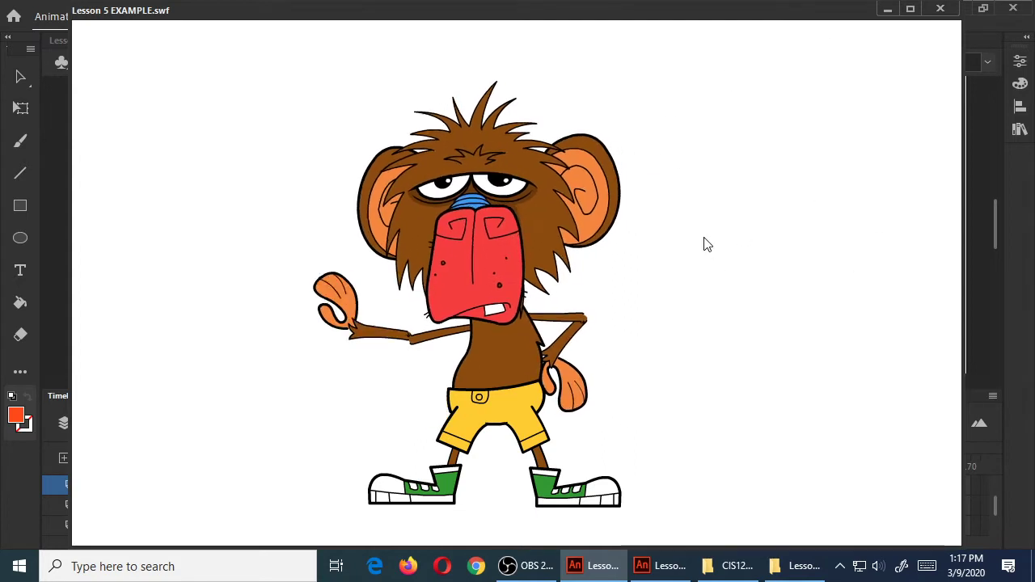
{"action": "left_click", "coordinate": [942, 10]}
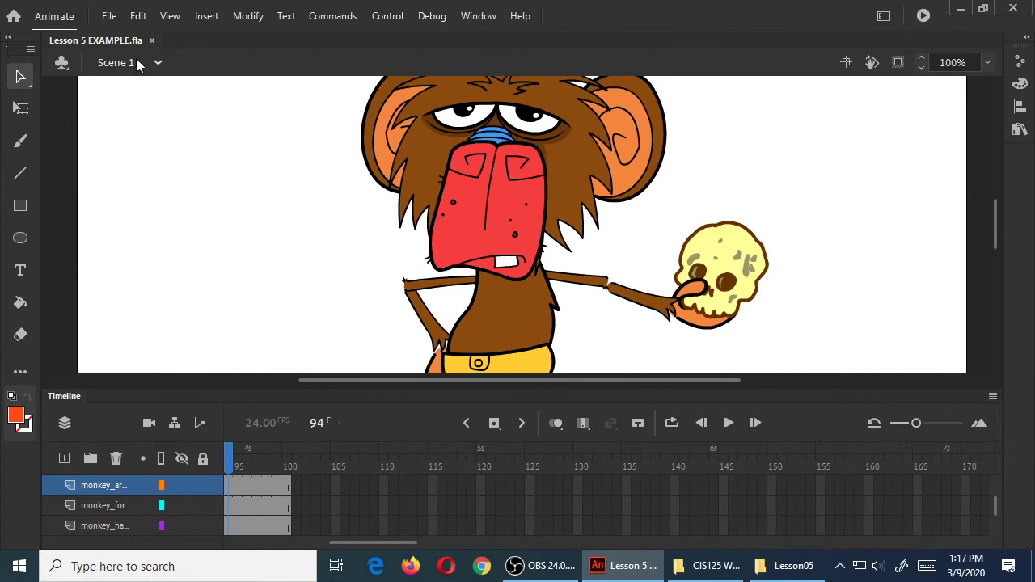
{"action": "left_click", "coordinate": [152, 40]}
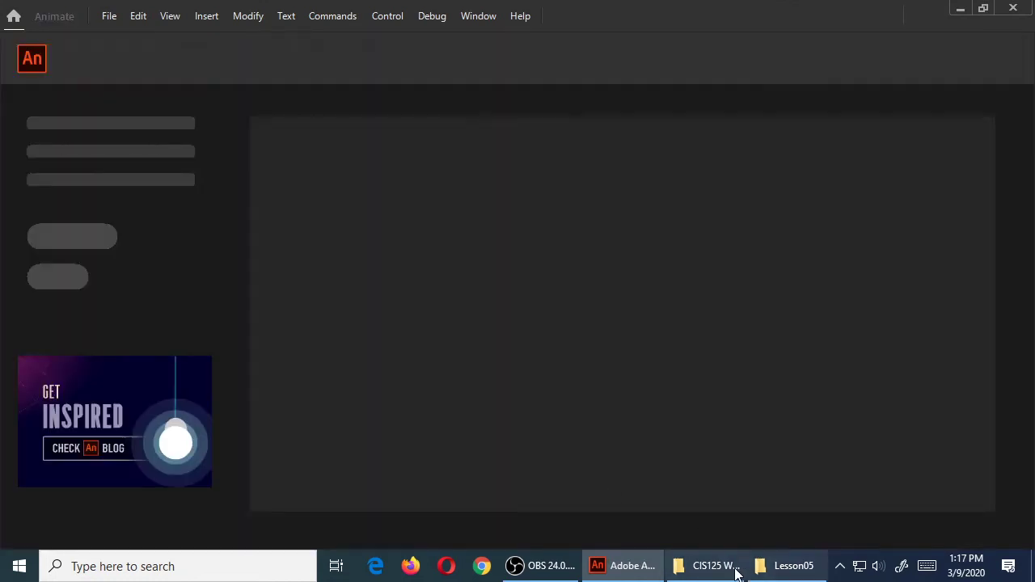
Step: Open monkey.fla from the Lesson05 folder on the desktop
{"action": "left_click", "coordinate": [781, 566]}
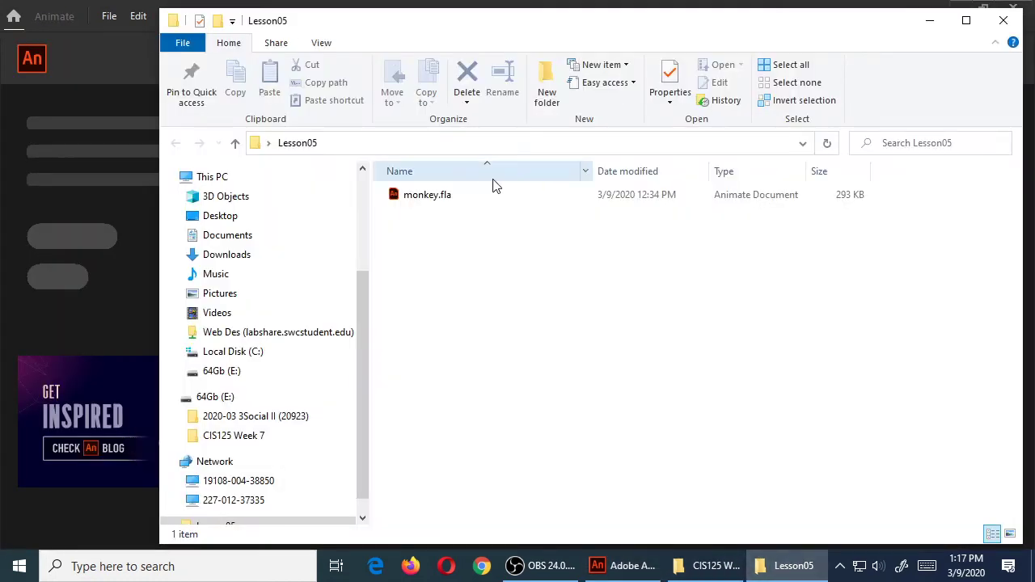
{"action": "left_click", "coordinate": [1003, 20]}
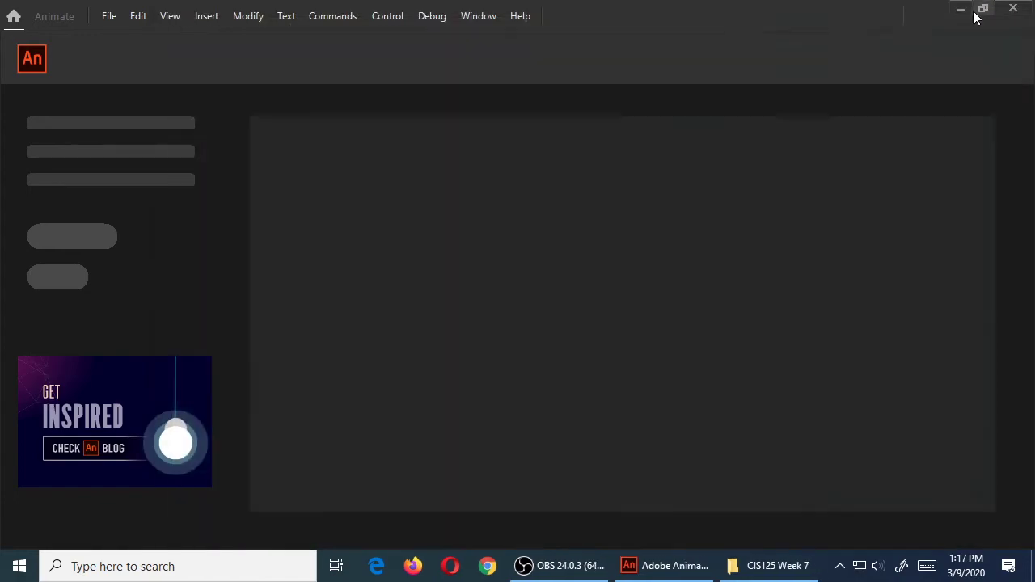
{"action": "left_click", "coordinate": [962, 14]}
{"action": "double_click", "coordinate": [165, 286]}
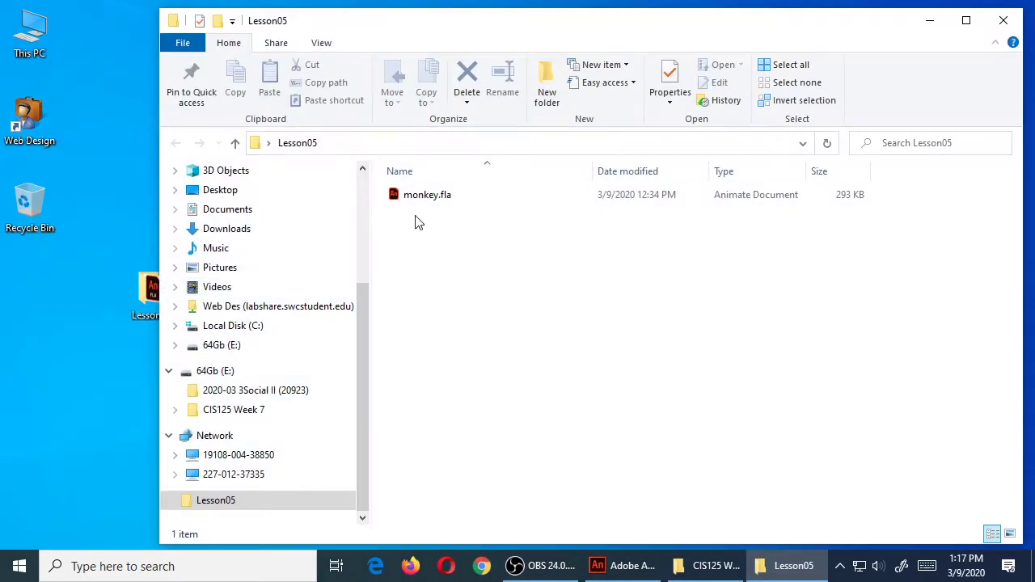
{"action": "double_click", "coordinate": [421, 197]}
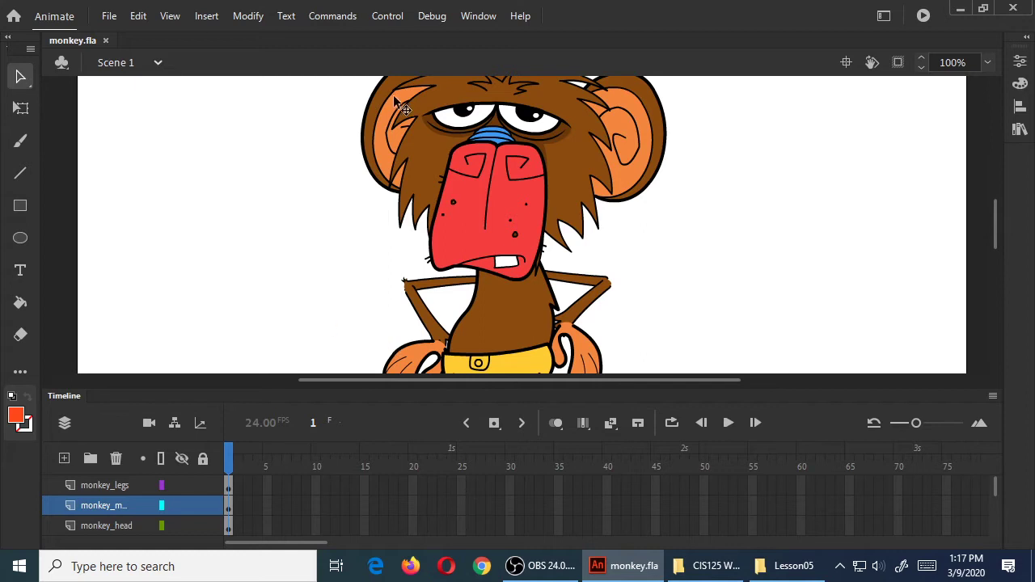
Step: Save a copy of the document in the Lesson05 folder, prefixing the file name monkey.fla with the last name and a hyphen
{"action": "left_click", "coordinate": [109, 16]}
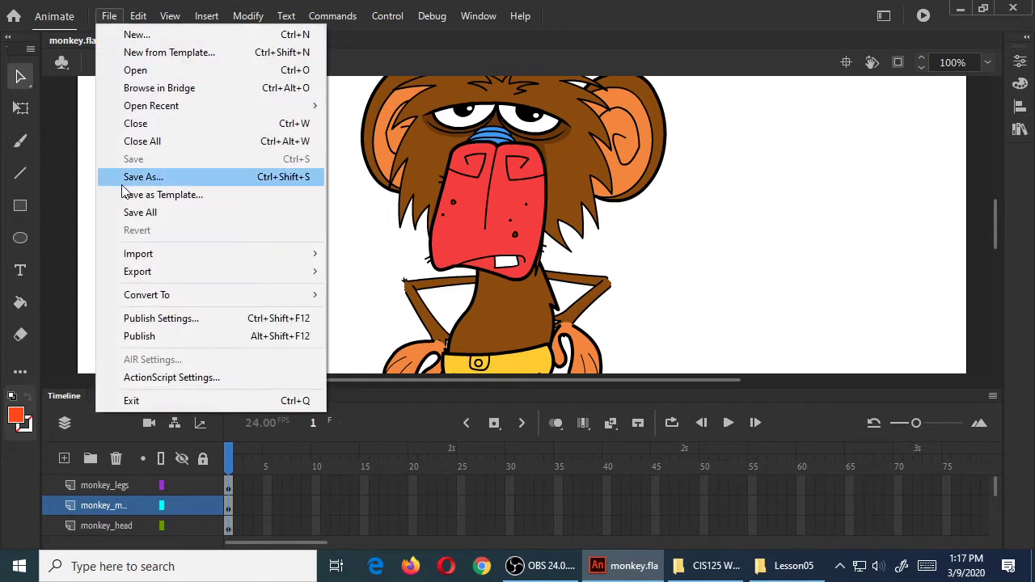
{"action": "left_click", "coordinate": [203, 179]}
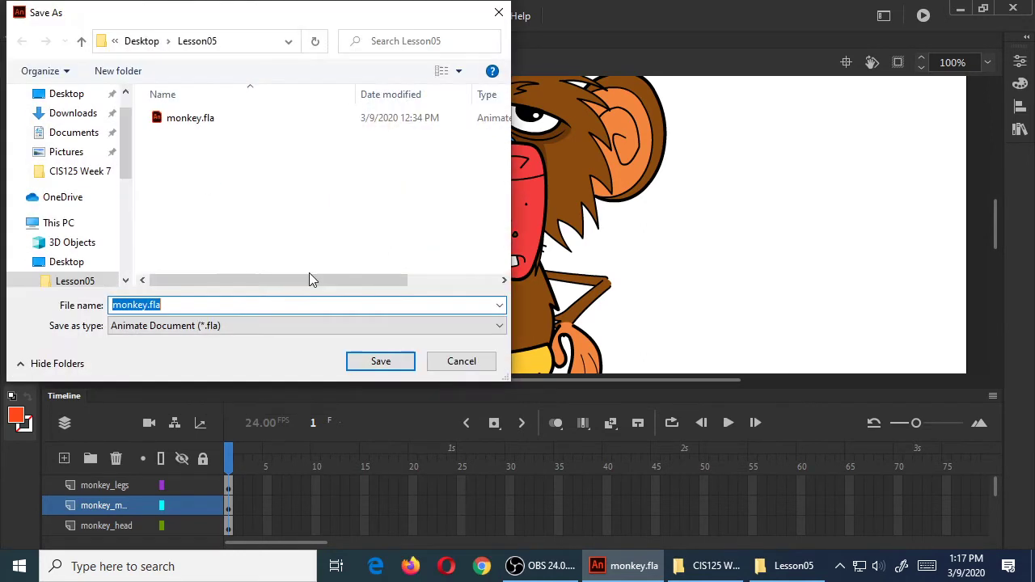
{"action": "key", "text": "Home"}
{"action": "type", "text": "CAMPOS-"}
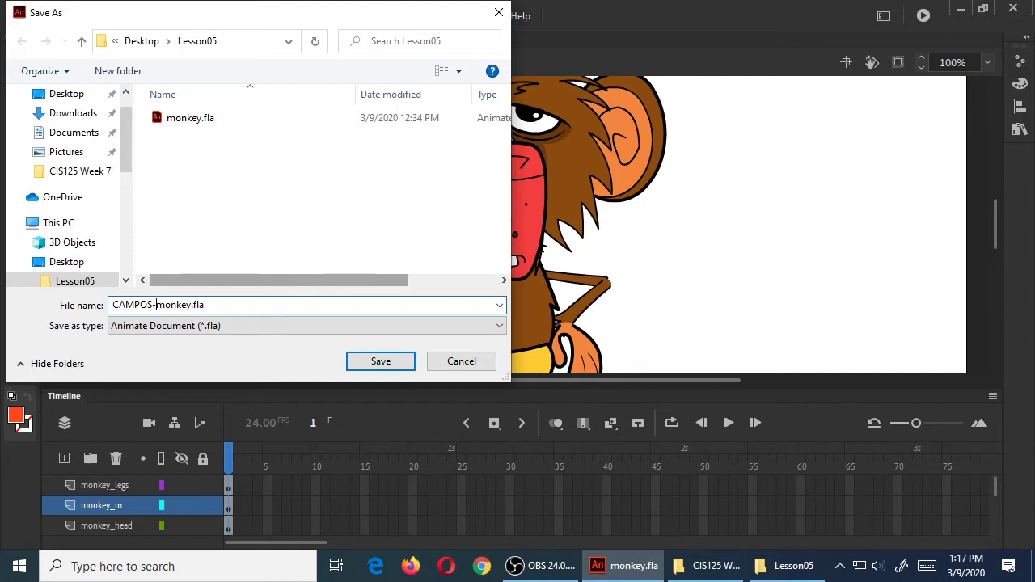
{"action": "left_click", "coordinate": [381, 361]}
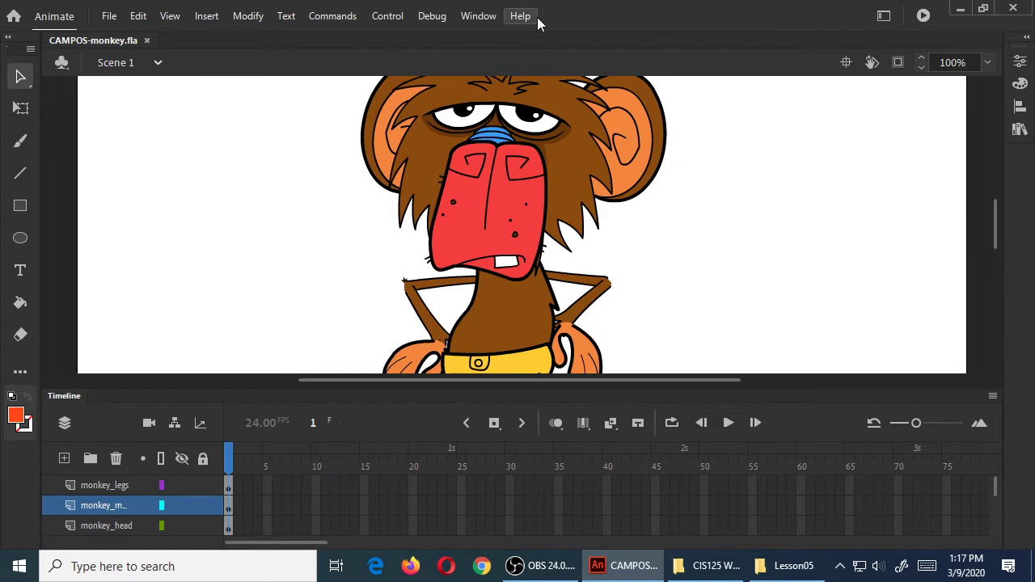
Step: Switch to the Essentials workspace and enlarge the timeline and its layer column to show all ten layers with full names
{"action": "left_click", "coordinate": [486, 18]}
{"action": "mouse_move", "coordinate": [677, 566]}
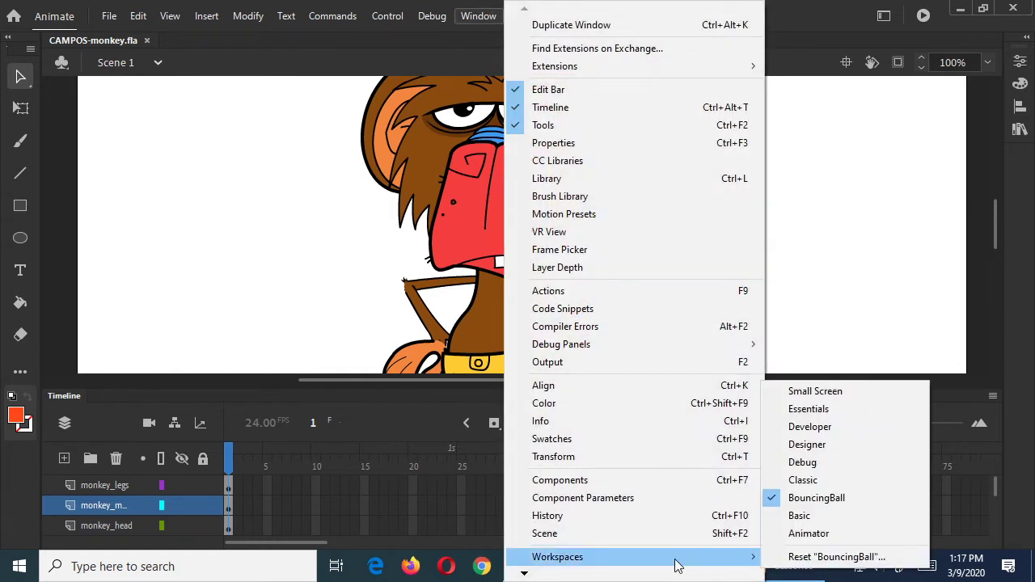
{"action": "left_click", "coordinate": [777, 411]}
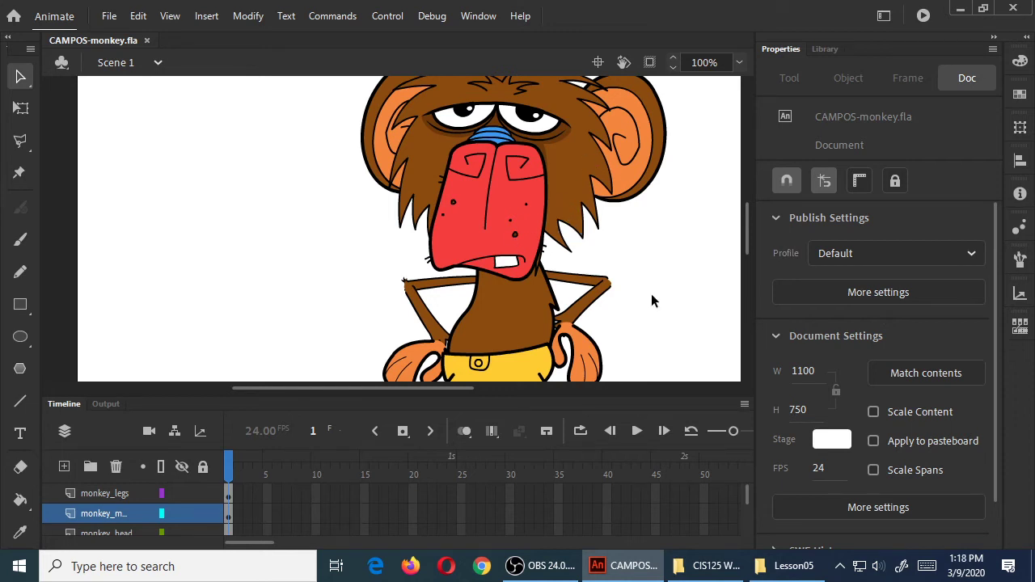
{"action": "left_click_drag", "start_coordinate": [678, 396], "coordinate": [636, 225]}
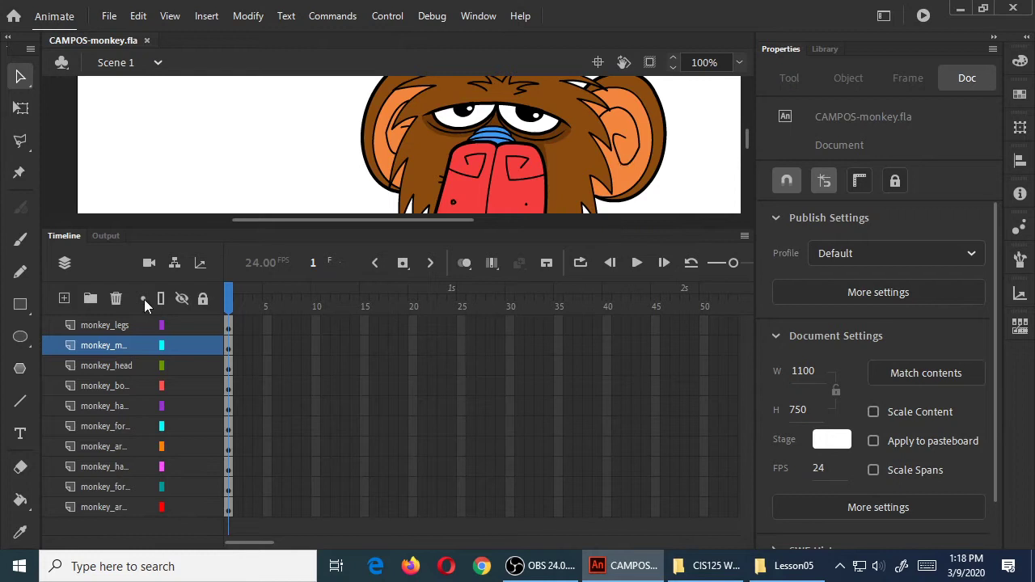
{"action": "left_click_drag", "start_coordinate": [221, 404], "coordinate": [252, 391]}
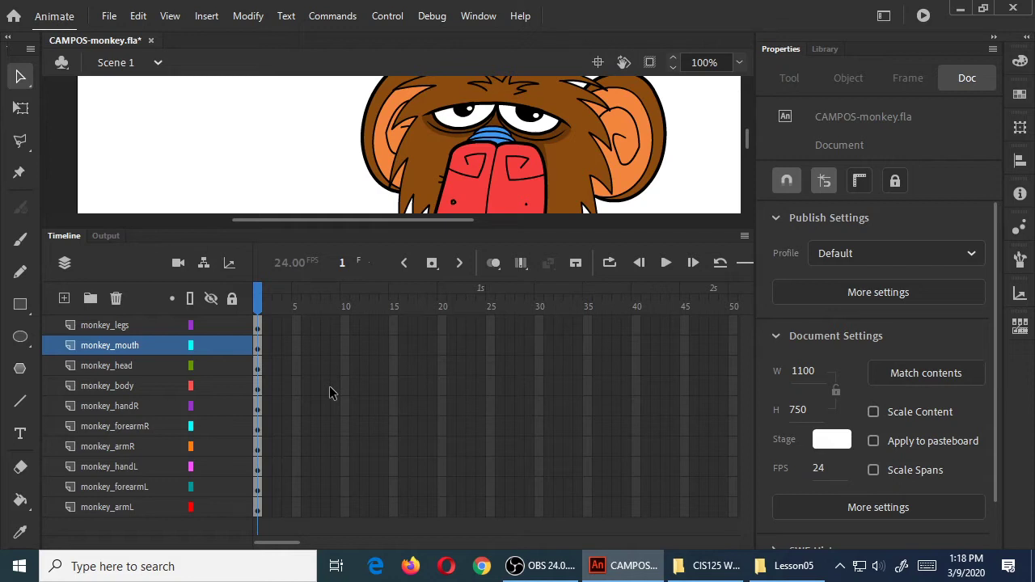
Step: Examine which layer holds each monkey part by selecting the right arm layers and the left arm, forearm, hand and legs on the stage
{"action": "left_click", "coordinate": [127, 423]}
{"action": "left_click", "coordinate": [134, 445]}
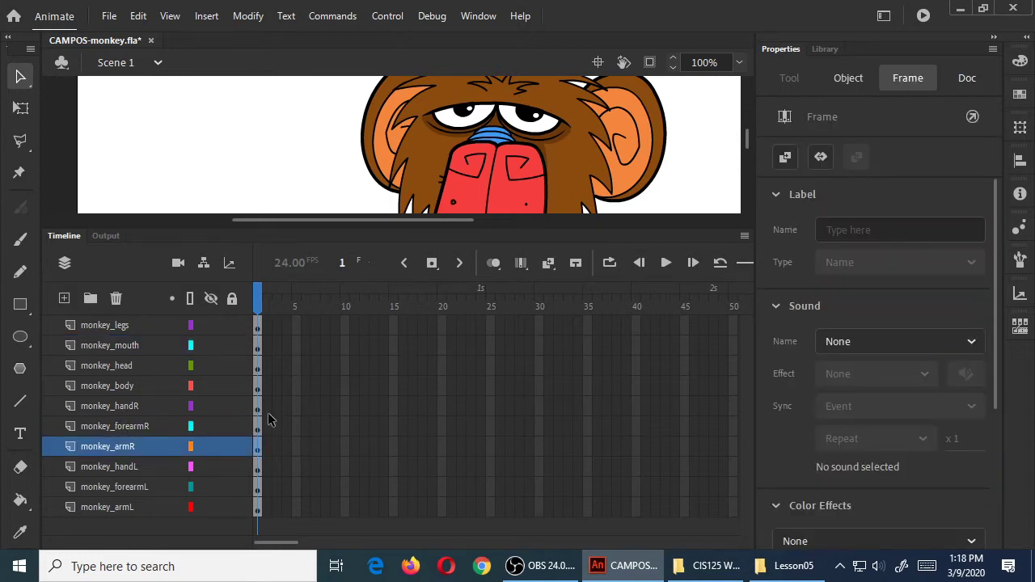
{"action": "left_click_drag", "start_coordinate": [682, 230], "coordinate": [684, 303]}
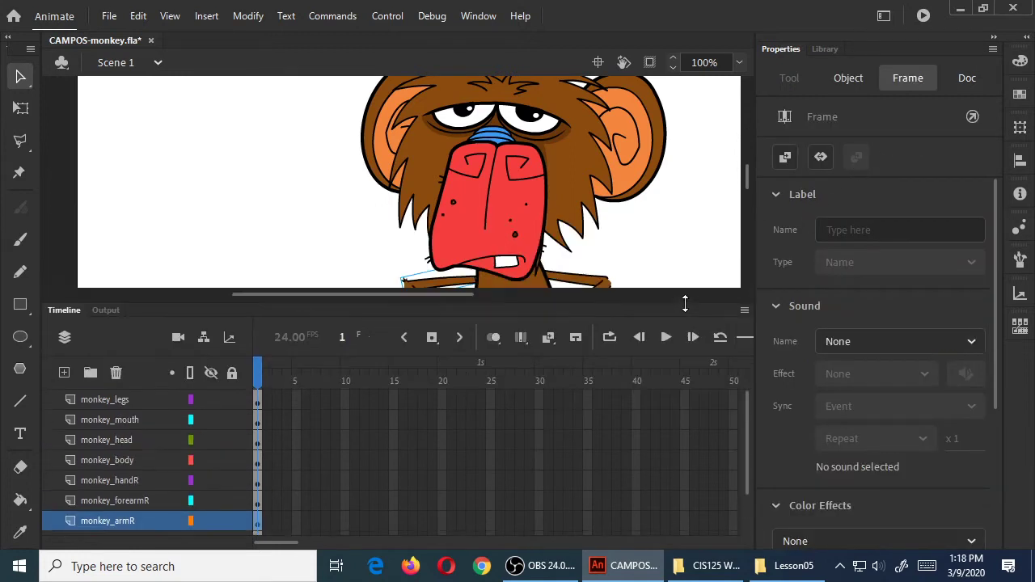
{"action": "scroll", "coordinate": [698, 251], "scroll_direction": "down", "scroll_amount": 2}
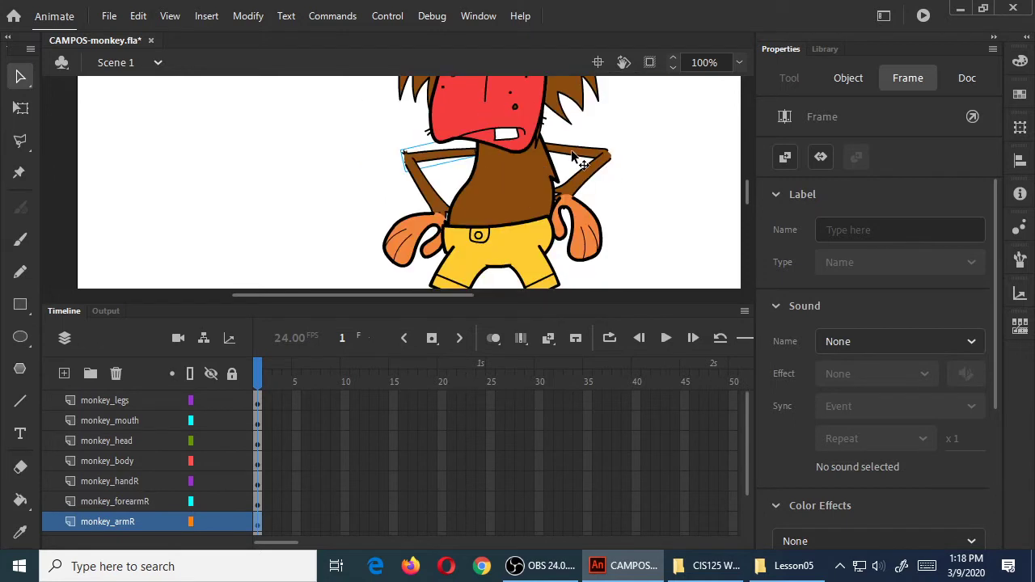
{"action": "left_click", "coordinate": [578, 155]}
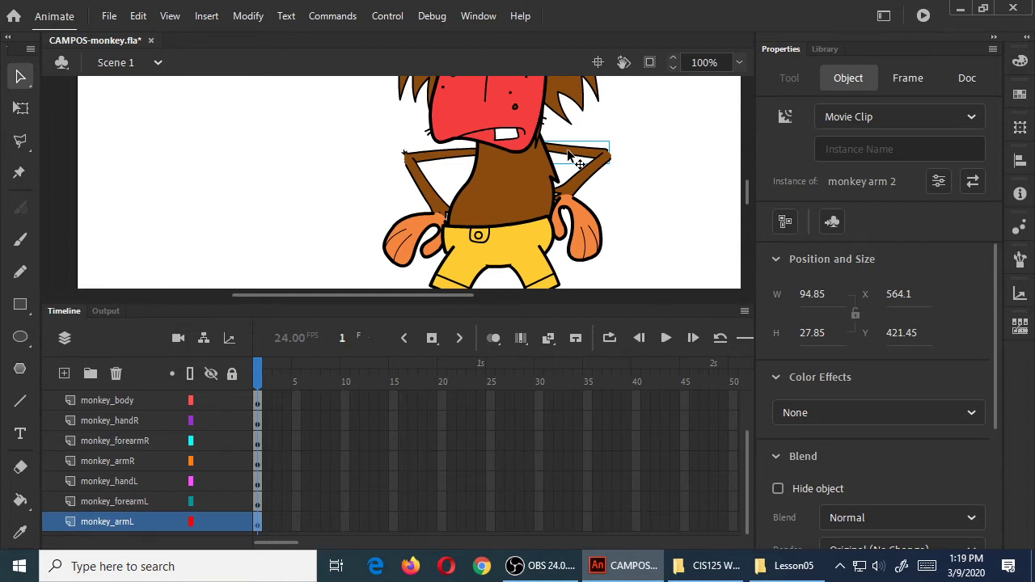
{"action": "left_click", "coordinate": [584, 176]}
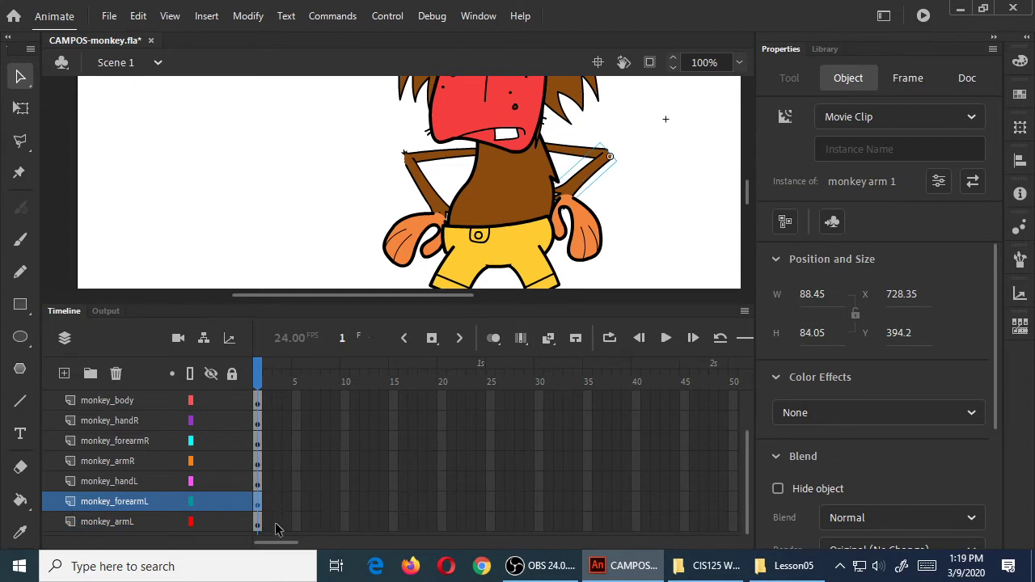
{"action": "left_click", "coordinate": [582, 239]}
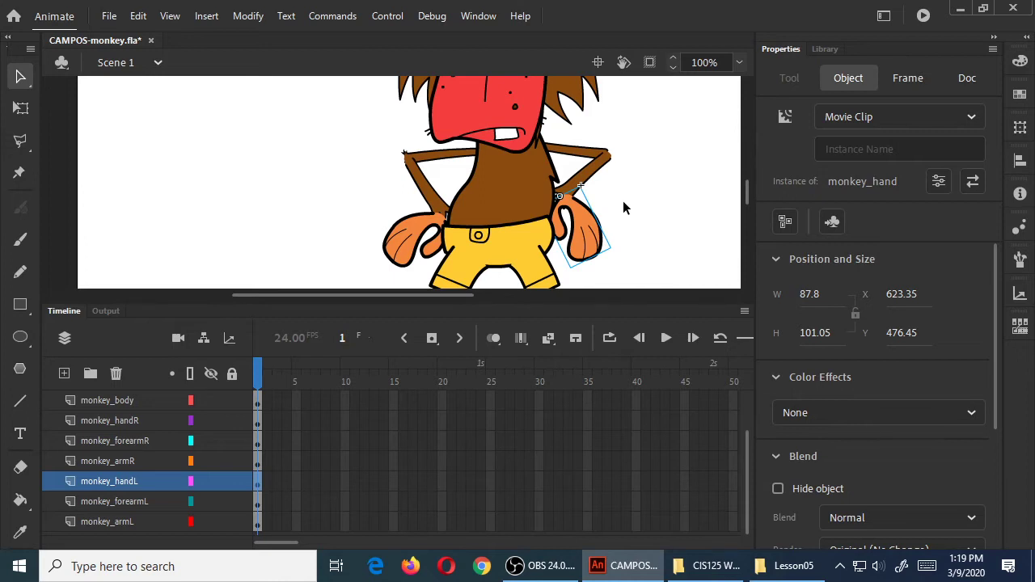
{"action": "left_click_drag", "start_coordinate": [745, 188], "coordinate": [744, 198]}
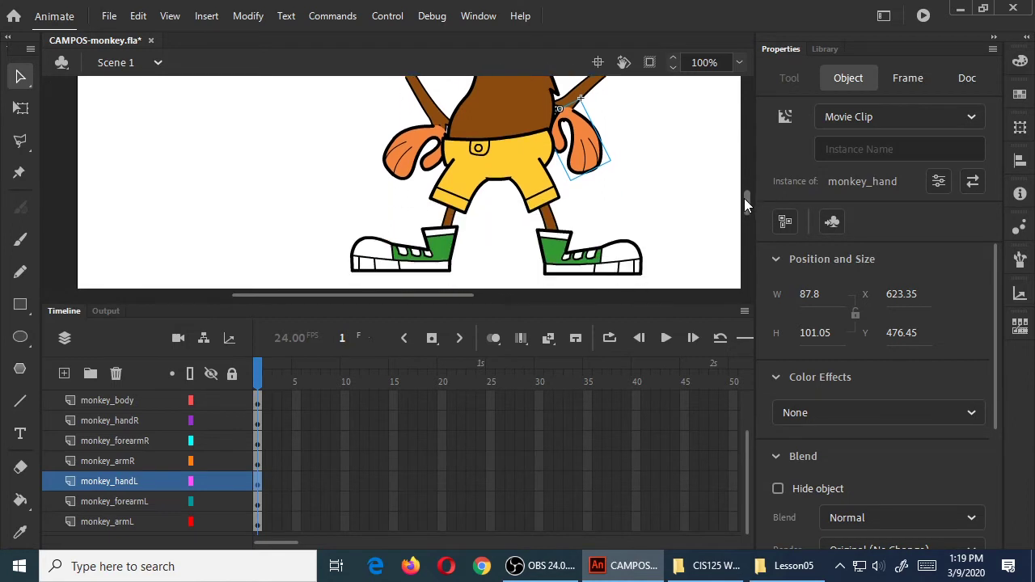
{"action": "left_click", "coordinate": [605, 257]}
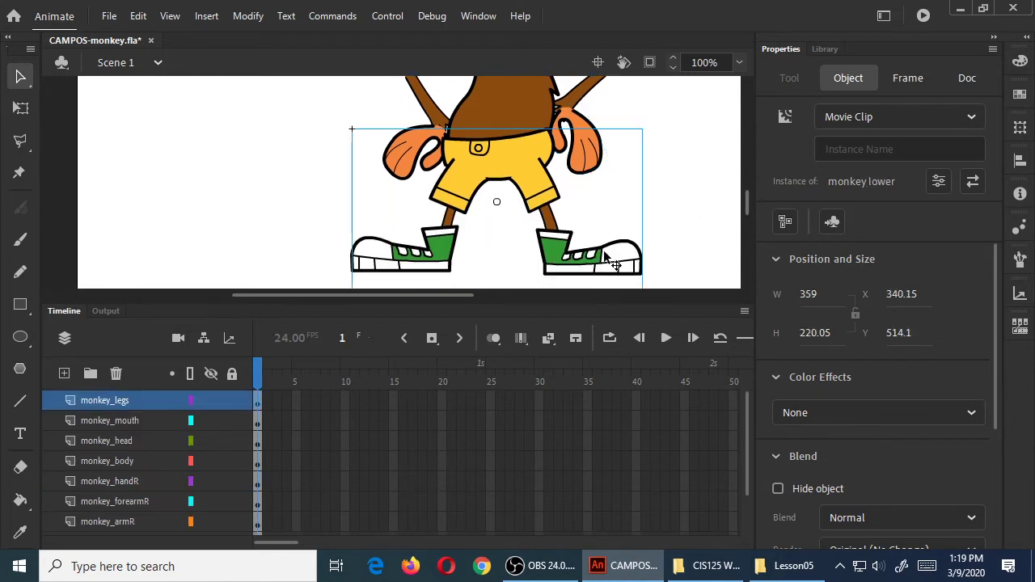
{"action": "left_click", "coordinate": [685, 224]}
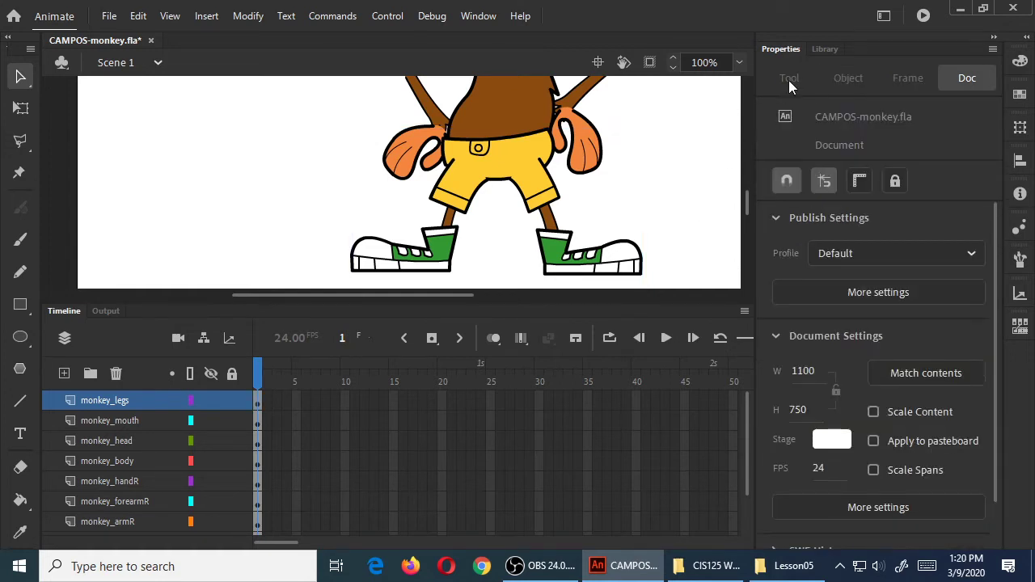
Step: Preview the monkey symbols in the library, including the body, foot, hand, both skull-holding hands, head, leg parts, skull, mouth and monkey lower
{"action": "left_click", "coordinate": [820, 49]}
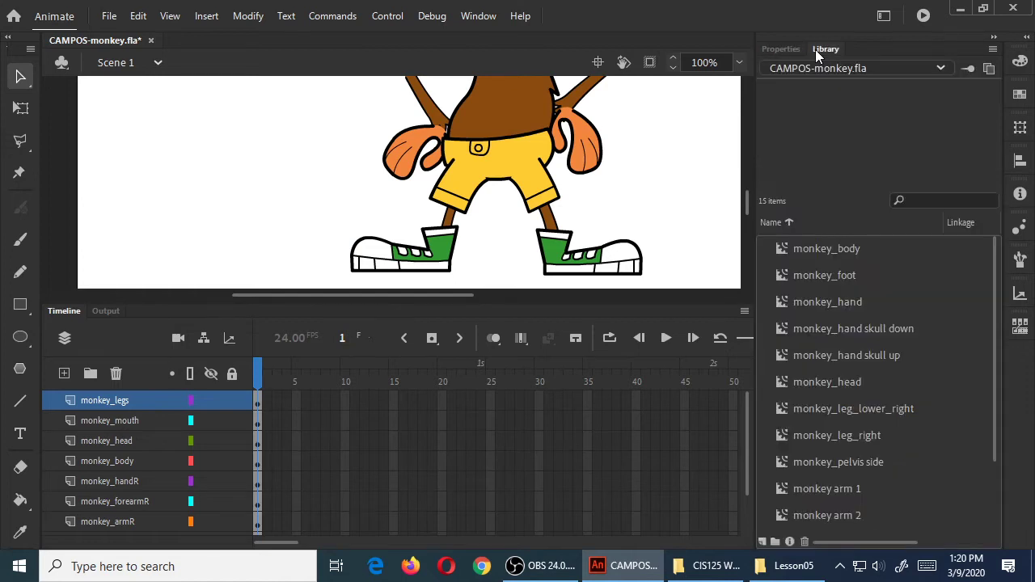
{"action": "left_click", "coordinate": [849, 251]}
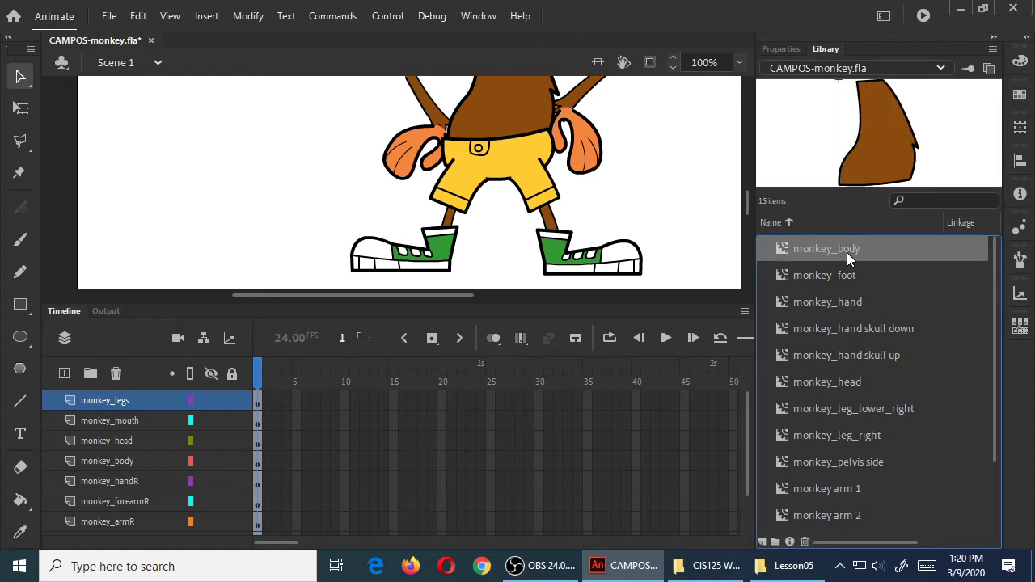
{"action": "left_click", "coordinate": [841, 276]}
{"action": "left_click", "coordinate": [843, 302]}
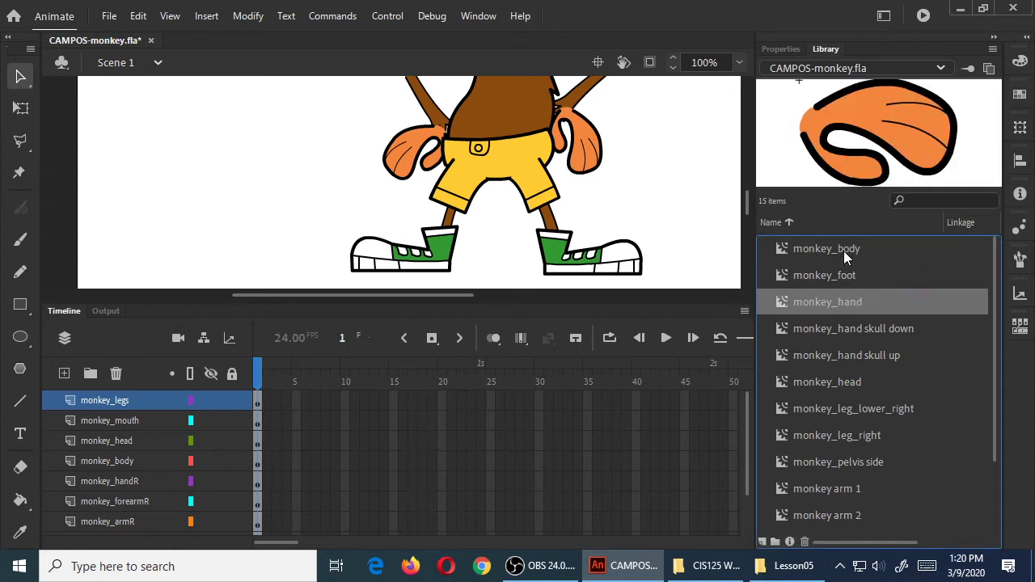
{"action": "left_click", "coordinate": [843, 250]}
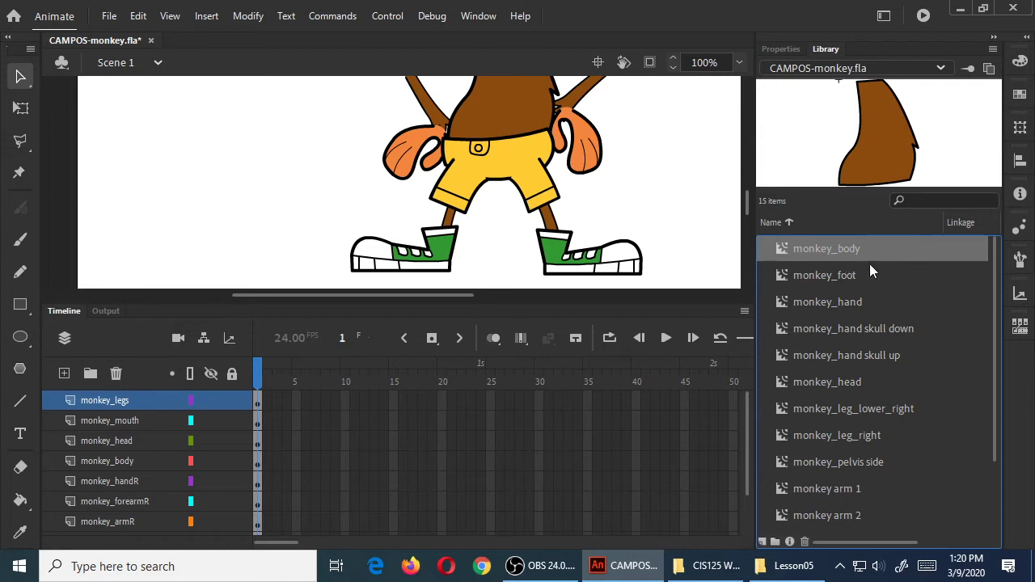
{"action": "left_click", "coordinate": [829, 275]}
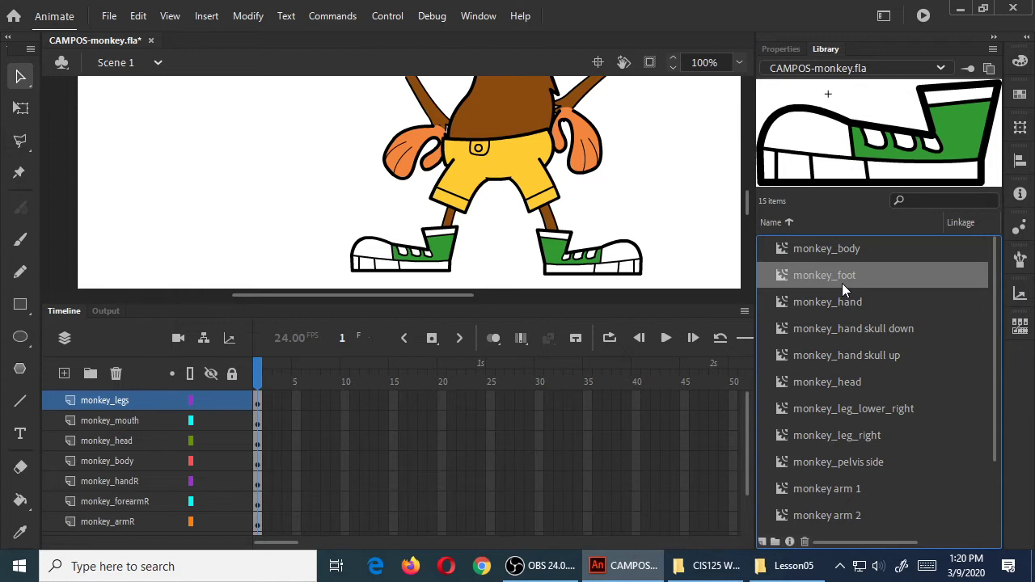
{"action": "left_click", "coordinate": [846, 303]}
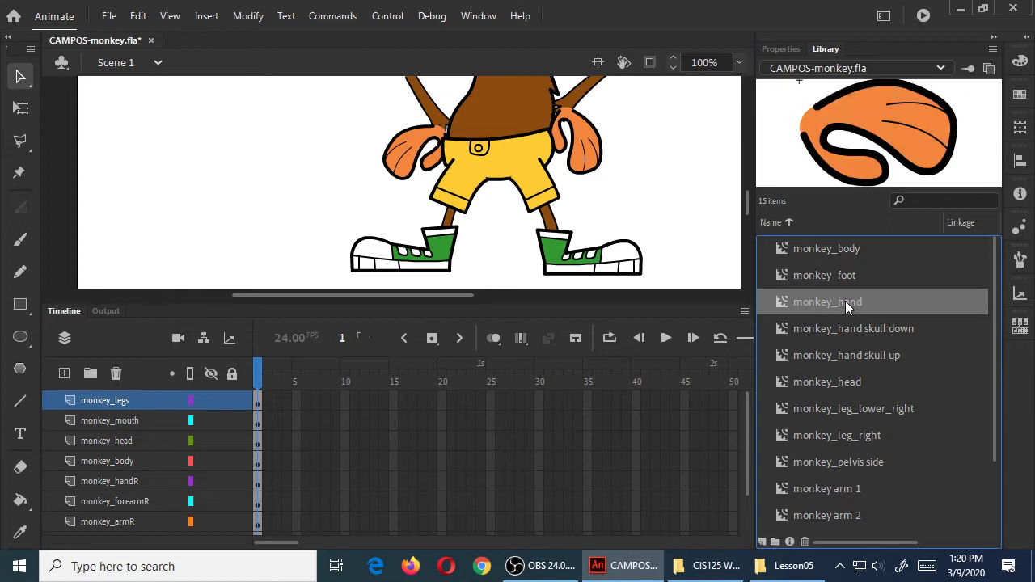
{"action": "left_click", "coordinate": [868, 327]}
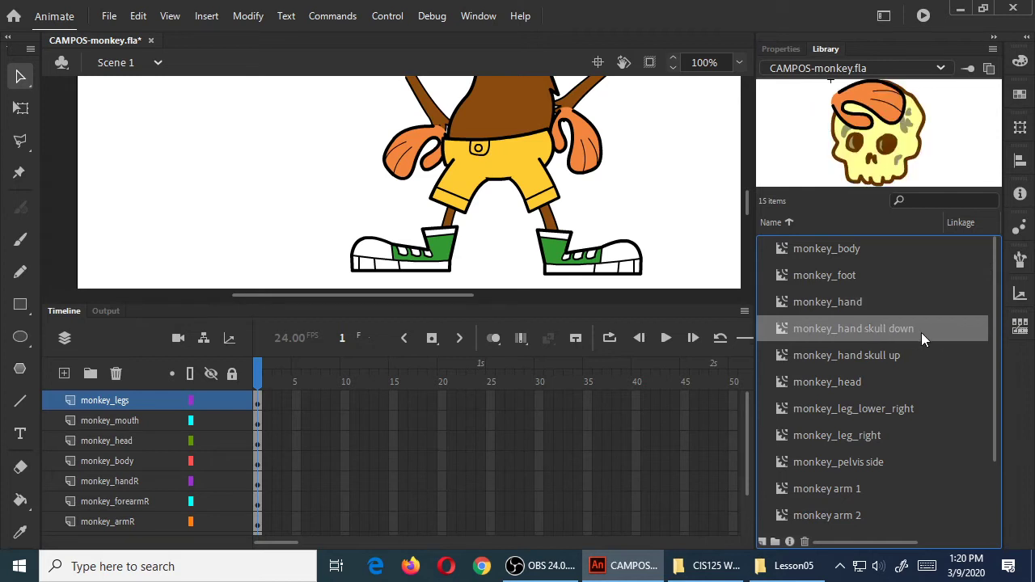
{"action": "left_click", "coordinate": [897, 356]}
{"action": "left_click", "coordinate": [899, 328]}
{"action": "left_click", "coordinate": [897, 354]}
{"action": "left_click", "coordinate": [868, 380]}
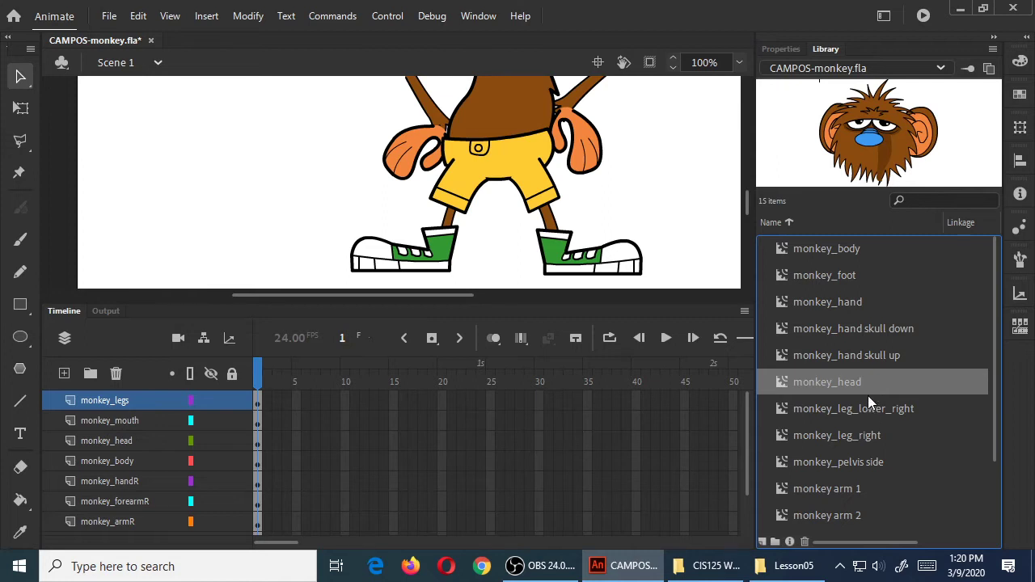
{"action": "left_click", "coordinate": [868, 407]}
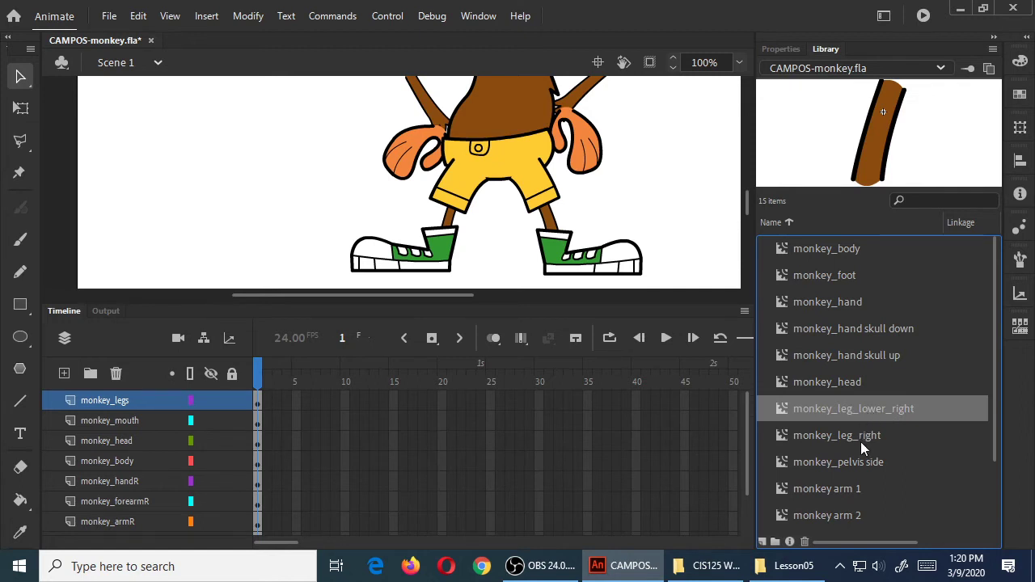
{"action": "left_click", "coordinate": [861, 442]}
{"action": "scroll", "coordinate": [861, 442], "scroll_direction": "down", "scroll_amount": 1}
{"action": "scroll", "coordinate": [861, 442], "scroll_direction": "down", "scroll_amount": 1}
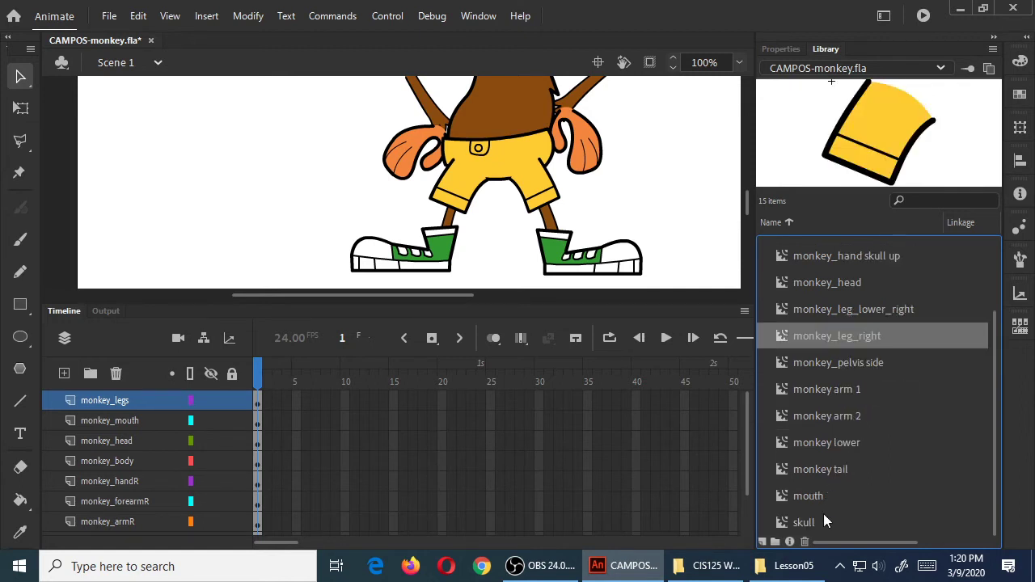
{"action": "left_click", "coordinate": [826, 517]}
{"action": "left_click", "coordinate": [828, 498]}
{"action": "left_click", "coordinate": [843, 441]}
{"action": "scroll", "coordinate": [844, 441], "scroll_direction": "up", "scroll_amount": 3}
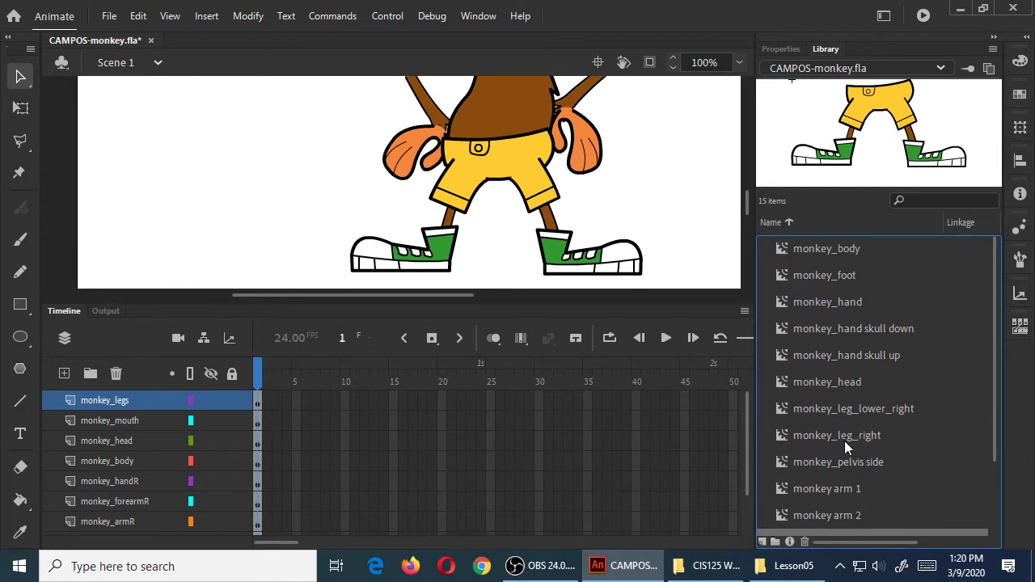
Step: Open the monkey_head symbol for editing and temporarily hide Layer_2, Layer_4 and Layer_5 to examine which facial parts they hold
{"action": "left_click", "coordinate": [874, 388]}
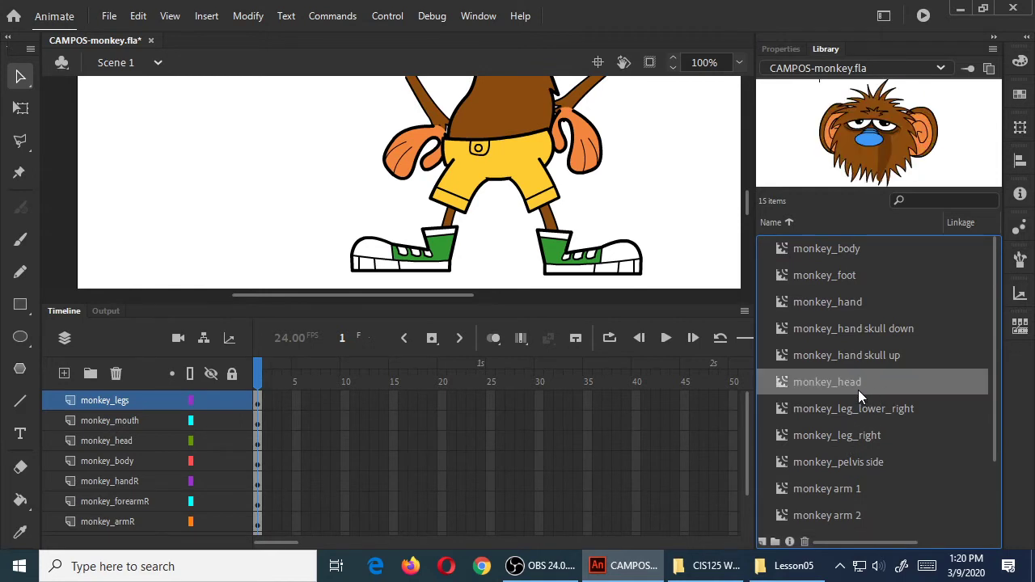
{"action": "double_click", "coordinate": [785, 381]}
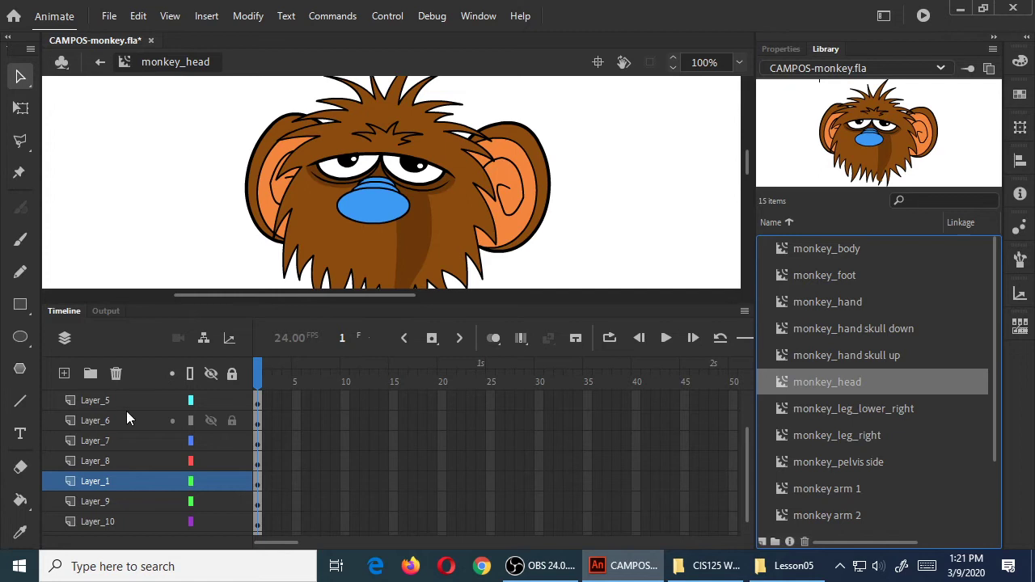
{"action": "scroll", "coordinate": [133, 443], "scroll_direction": "up", "scroll_amount": 1}
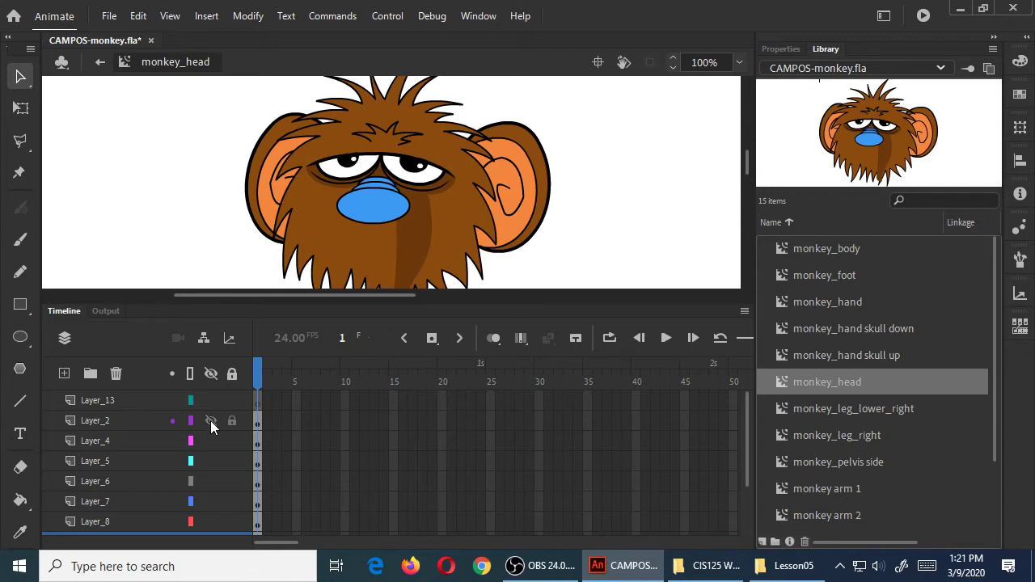
{"action": "left_click", "coordinate": [208, 441]}
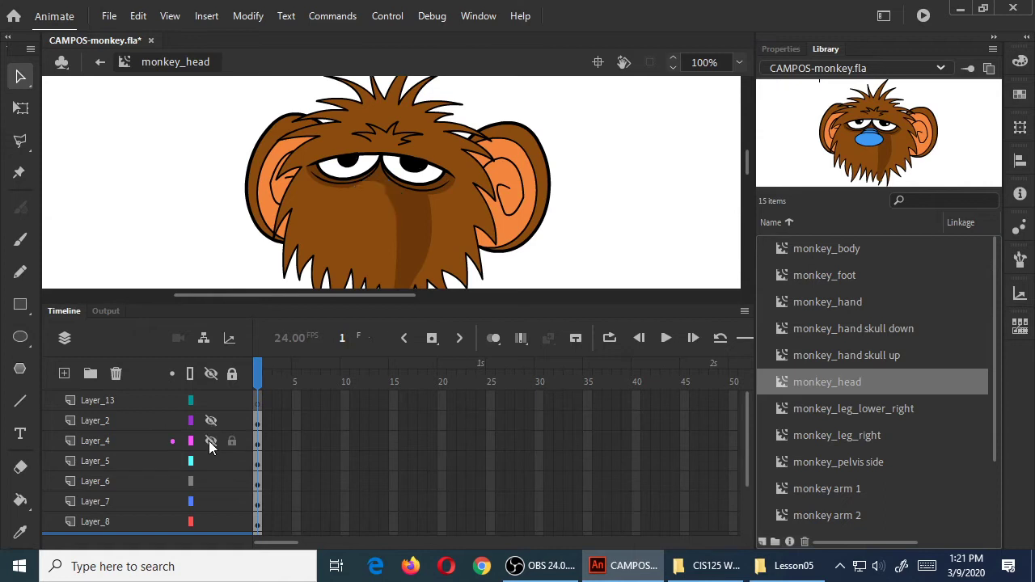
{"action": "left_click", "coordinate": [209, 440]}
{"action": "left_click", "coordinate": [209, 462]}
{"action": "left_click", "coordinate": [209, 462]}
{"action": "left_click", "coordinate": [209, 463]}
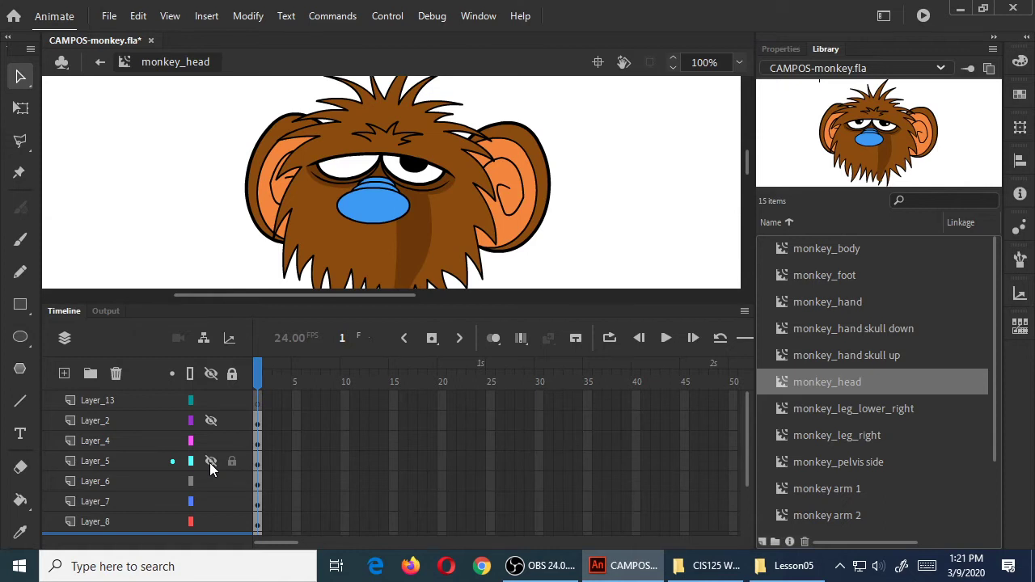
{"action": "left_click", "coordinate": [211, 419]}
Step: Return from the monkey_head symbol to Scene 1 and fit the whole stage in the window
{"action": "key", "text": "super+plus"}
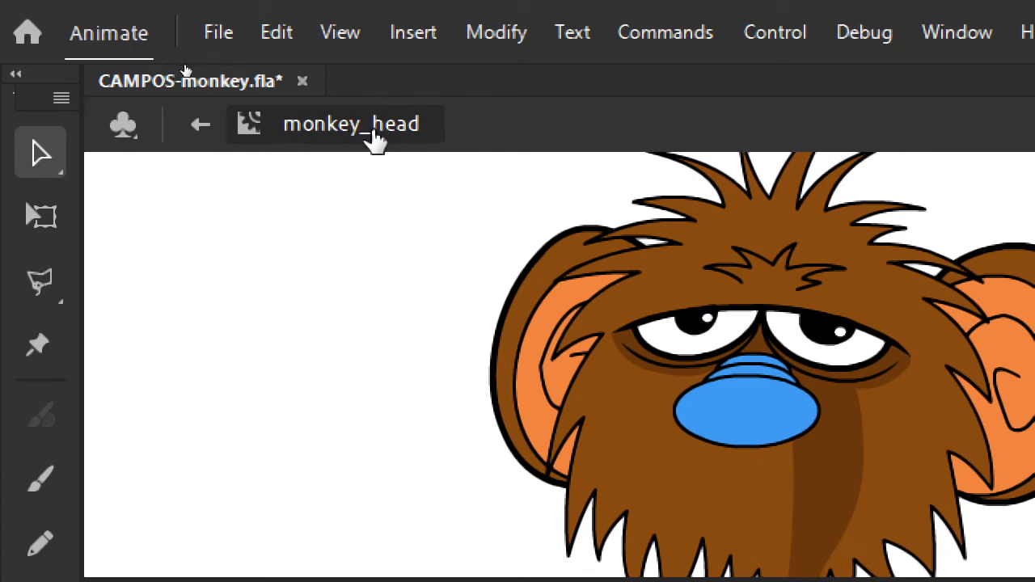
{"action": "left_click", "coordinate": [200, 123]}
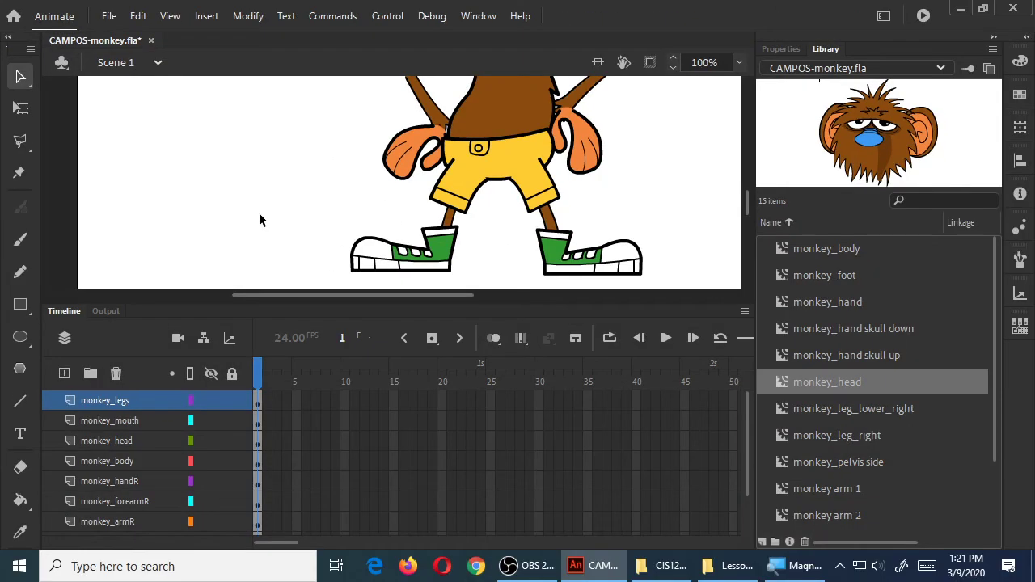
{"action": "scroll", "coordinate": [304, 263], "scroll_direction": "up", "scroll_amount": 2}
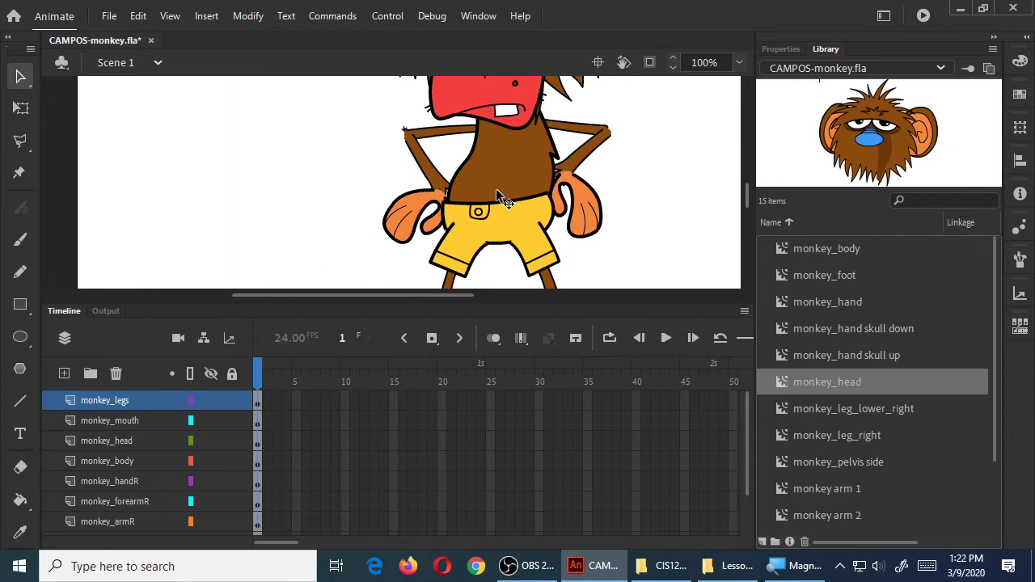
{"action": "scroll", "coordinate": [497, 195], "scroll_direction": "up", "scroll_amount": 2}
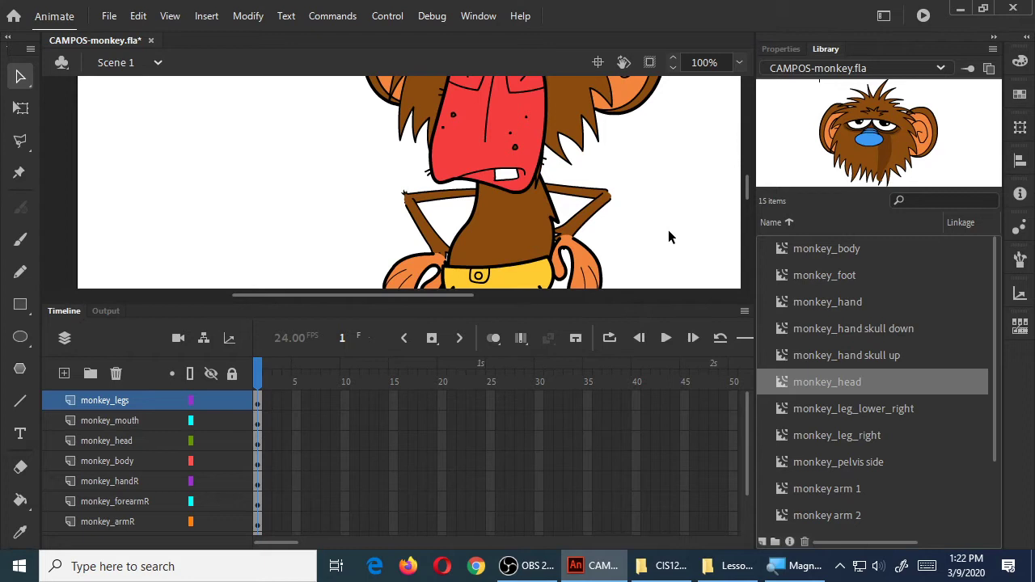
{"action": "left_click", "coordinate": [739, 63]}
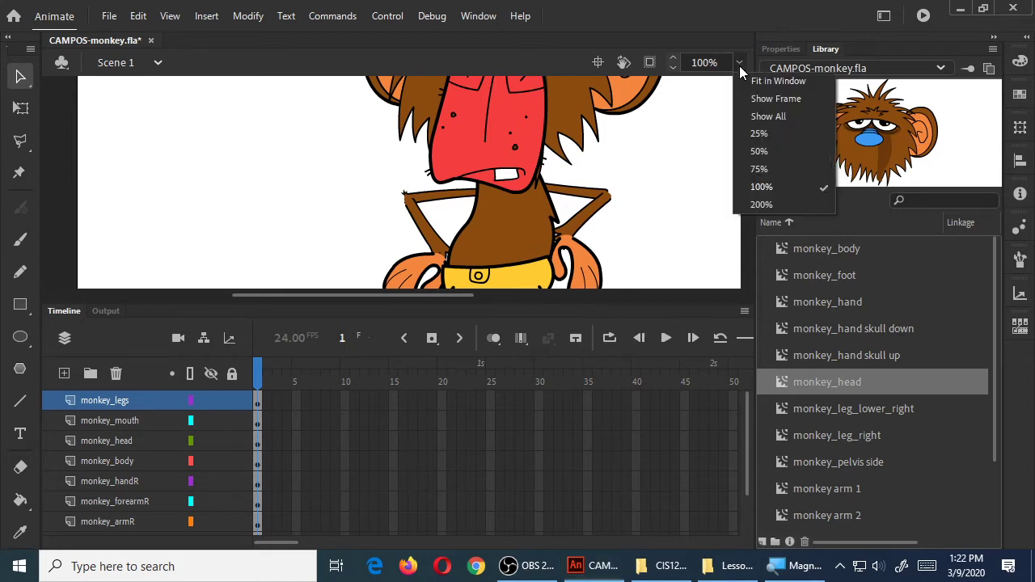
{"action": "left_click", "coordinate": [761, 78]}
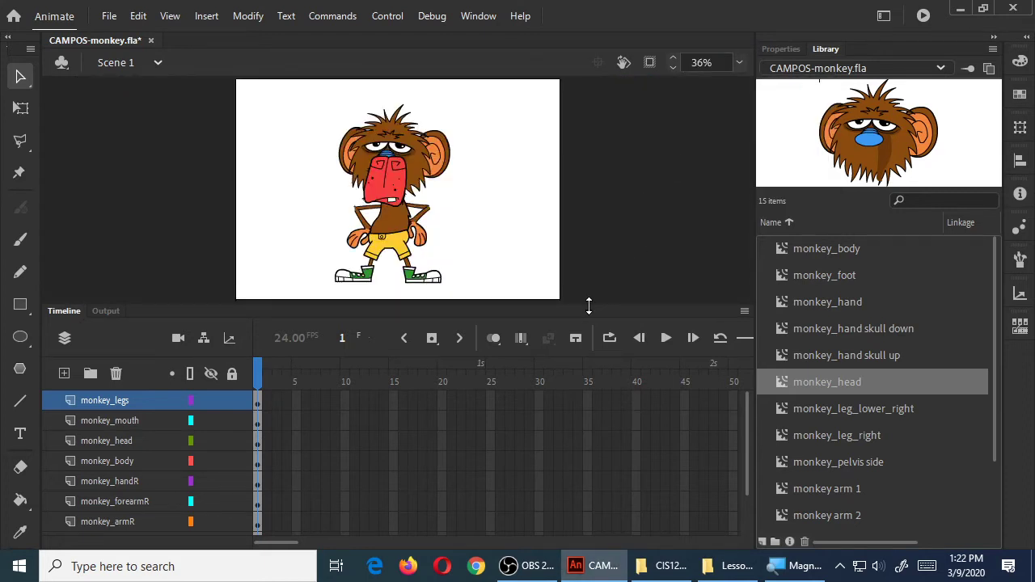
Step: Enlarge the timeline to show all ten layers and set the stage magnification to 100%
{"action": "left_click_drag", "start_coordinate": [589, 308], "coordinate": [593, 242]}
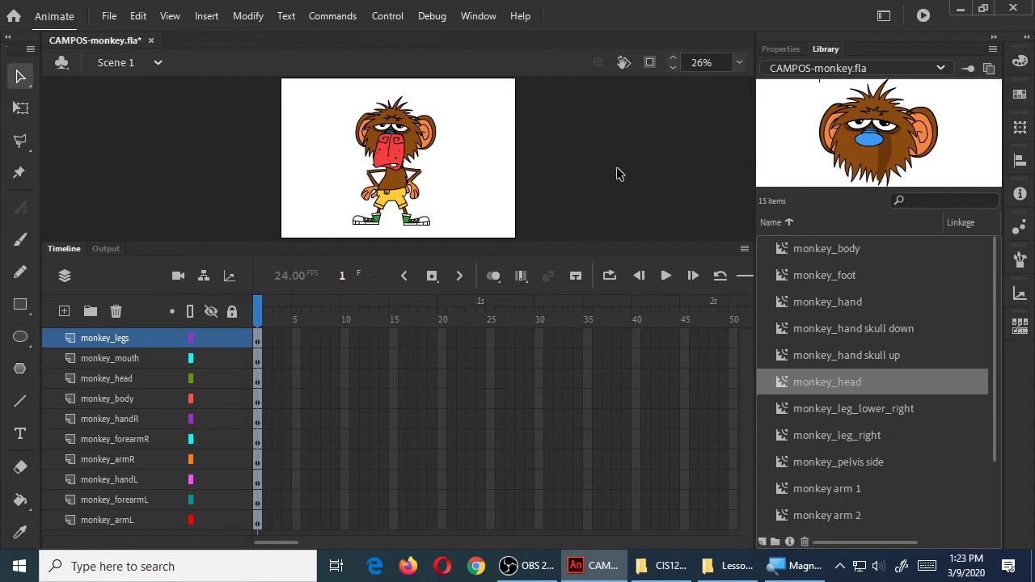
{"action": "left_click", "coordinate": [739, 62]}
{"action": "left_click", "coordinate": [762, 186]}
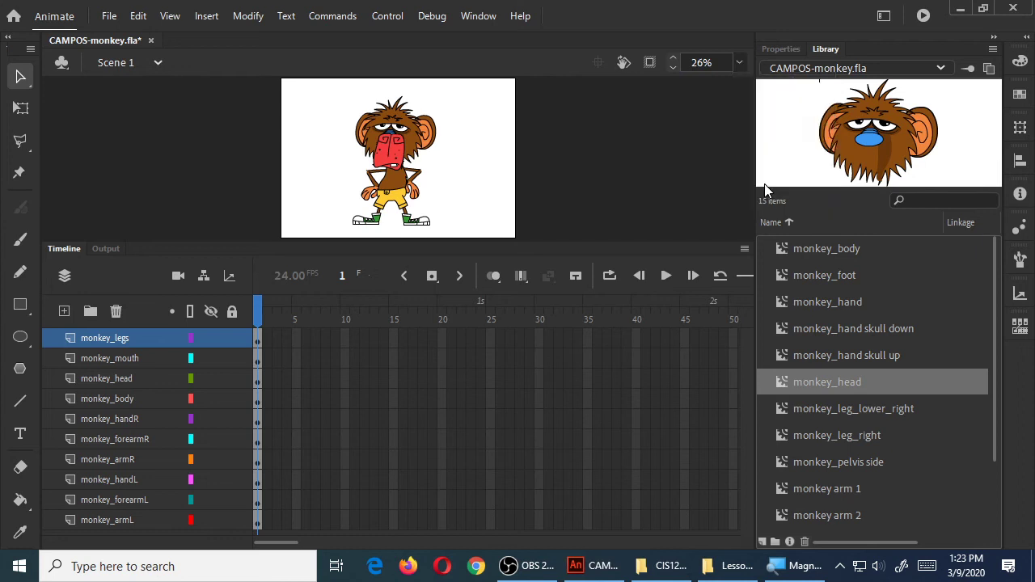
{"action": "scroll", "coordinate": [583, 162], "scroll_direction": "down", "scroll_amount": 2}
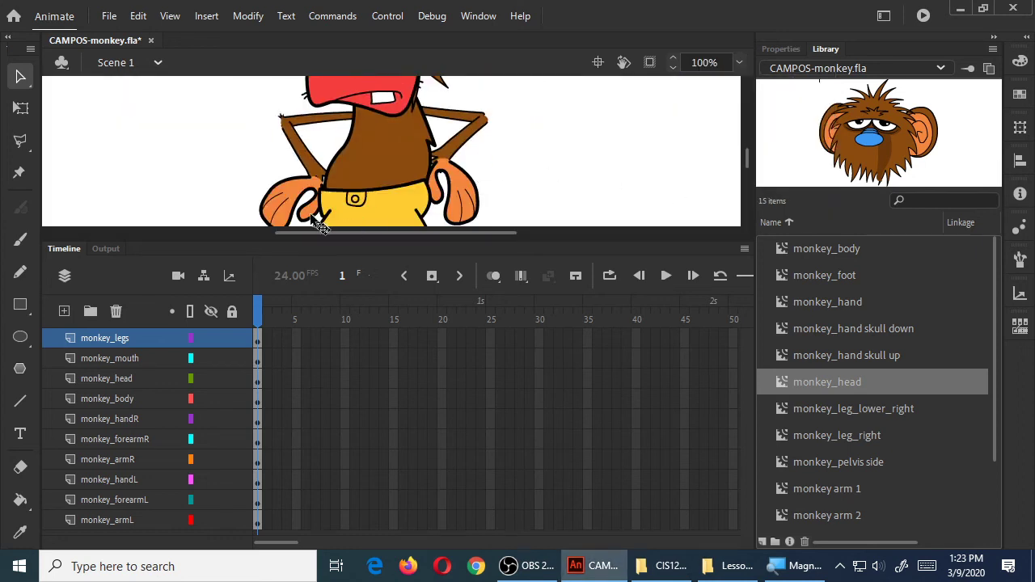
Step: Move the monkey's right hand, forearm and upper arm separately away from the body on the stage
{"action": "left_click", "coordinate": [279, 203]}
{"action": "left_click_drag", "start_coordinate": [281, 199], "coordinate": [140, 173]}
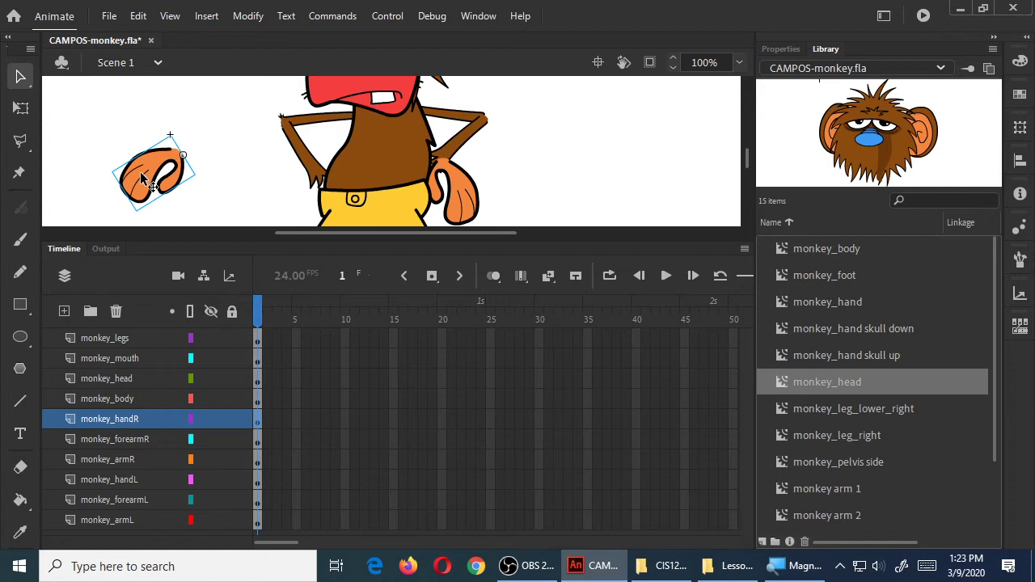
{"action": "left_click_drag", "start_coordinate": [318, 176], "coordinate": [282, 171]}
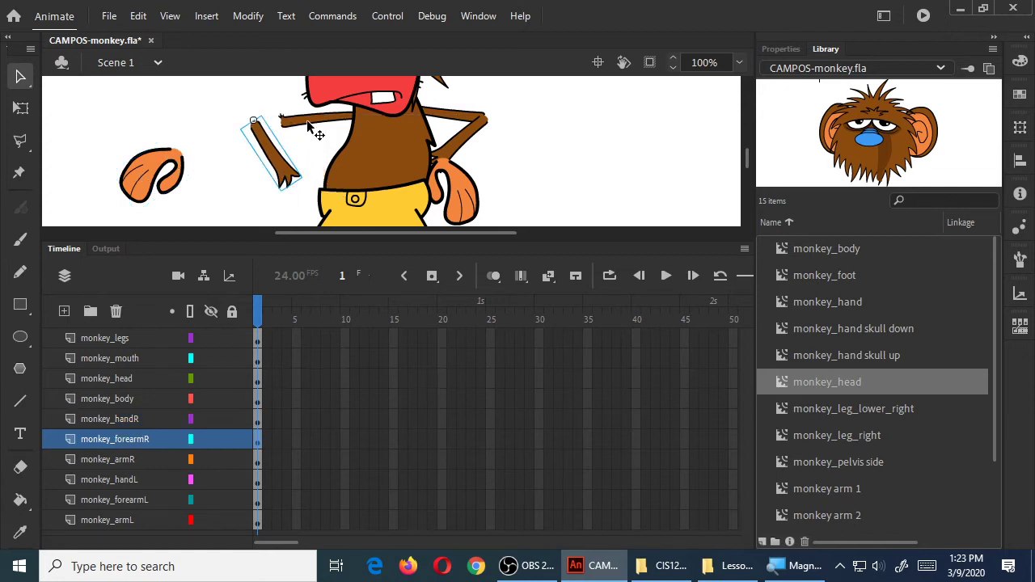
{"action": "left_click_drag", "start_coordinate": [302, 121], "coordinate": [295, 114]}
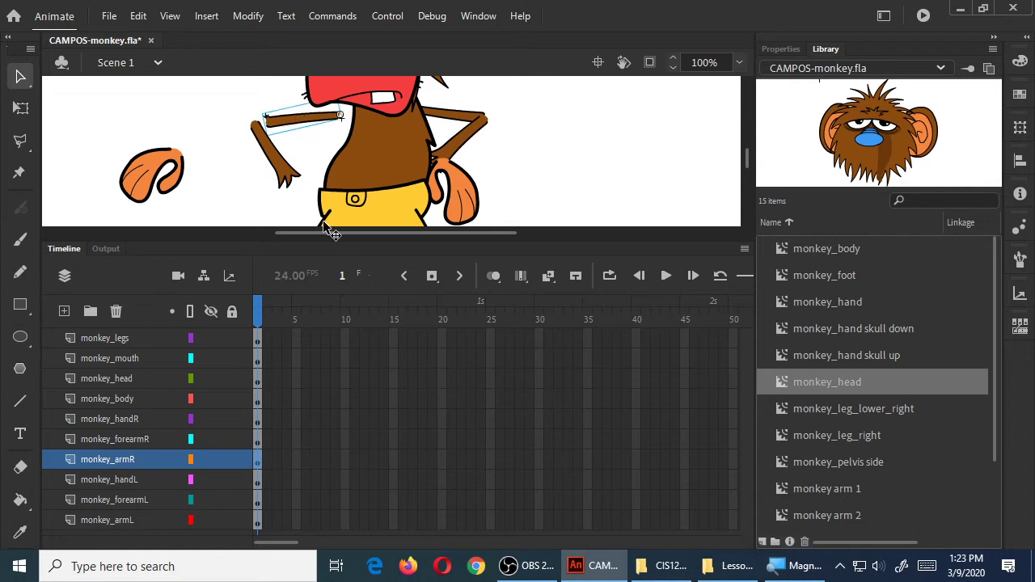
{"action": "left_click", "coordinate": [394, 154]}
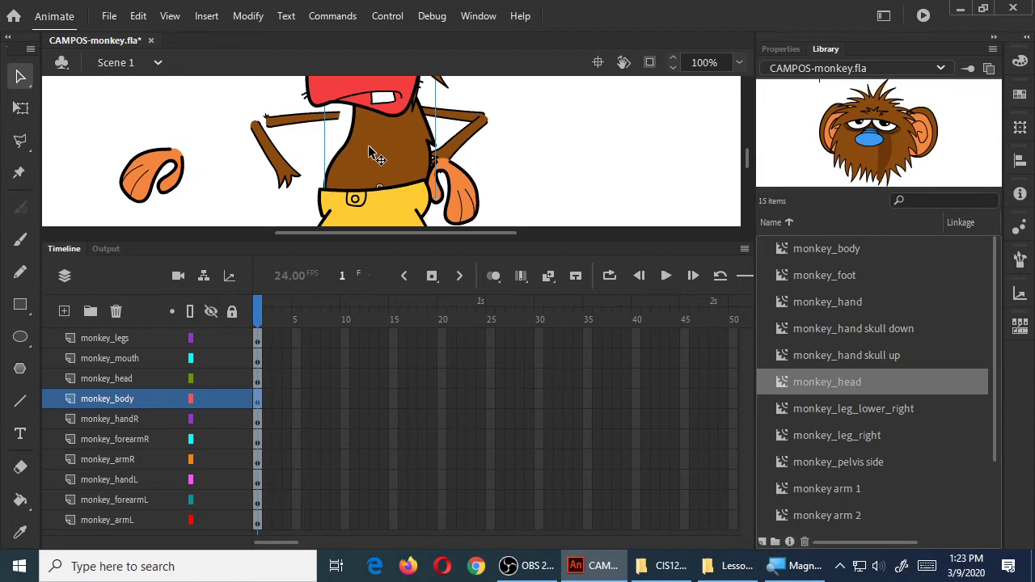
Step: Undo the moves of the right upper arm, forearm and hand, and deselect the artwork
{"action": "left_click", "coordinate": [108, 459]}
{"action": "left_click", "coordinate": [115, 439]}
{"action": "left_click", "coordinate": [110, 418]}
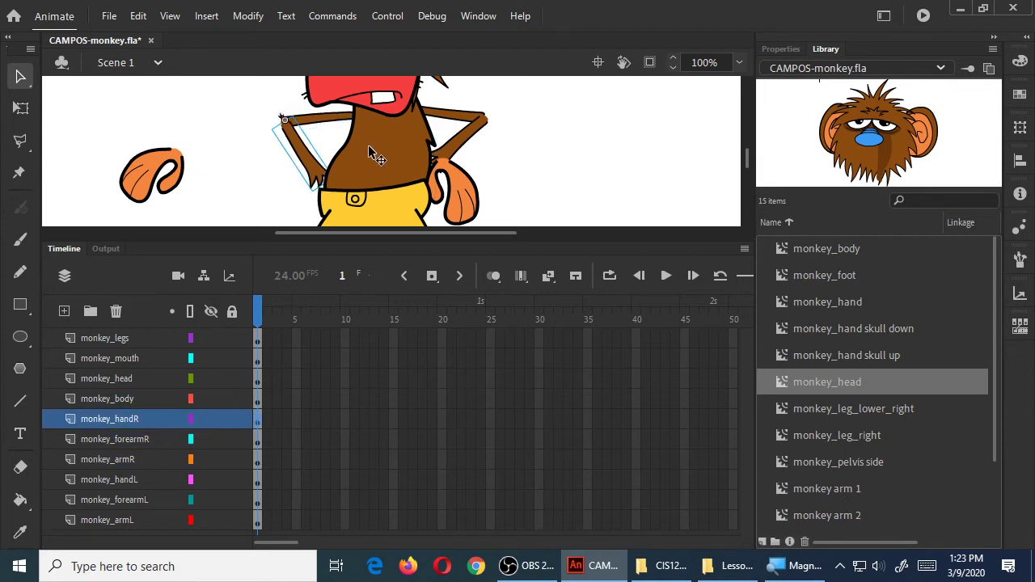
{"action": "left_click_drag", "start_coordinate": [153, 174], "coordinate": [293, 193]}
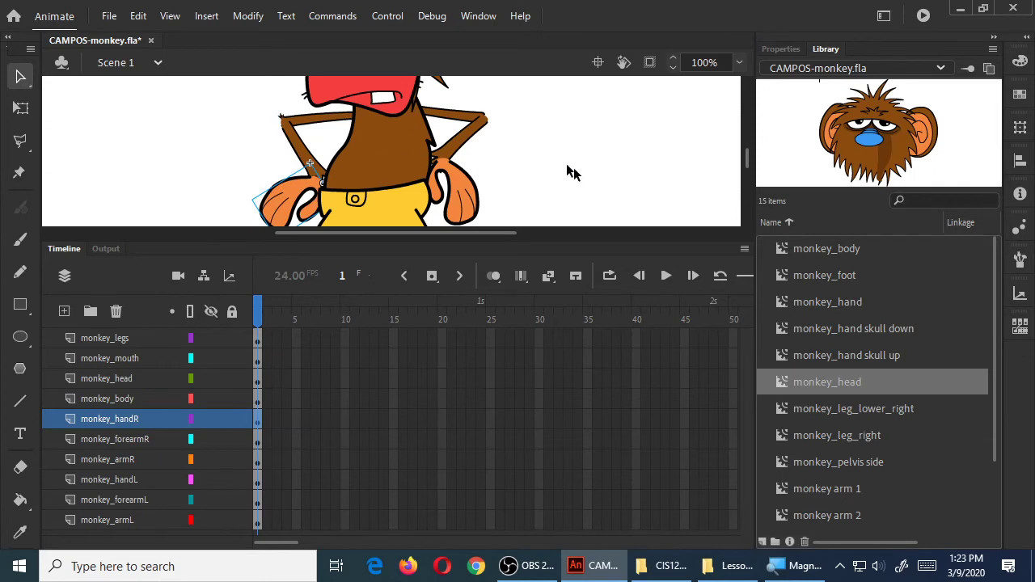
{"action": "left_click", "coordinate": [610, 175]}
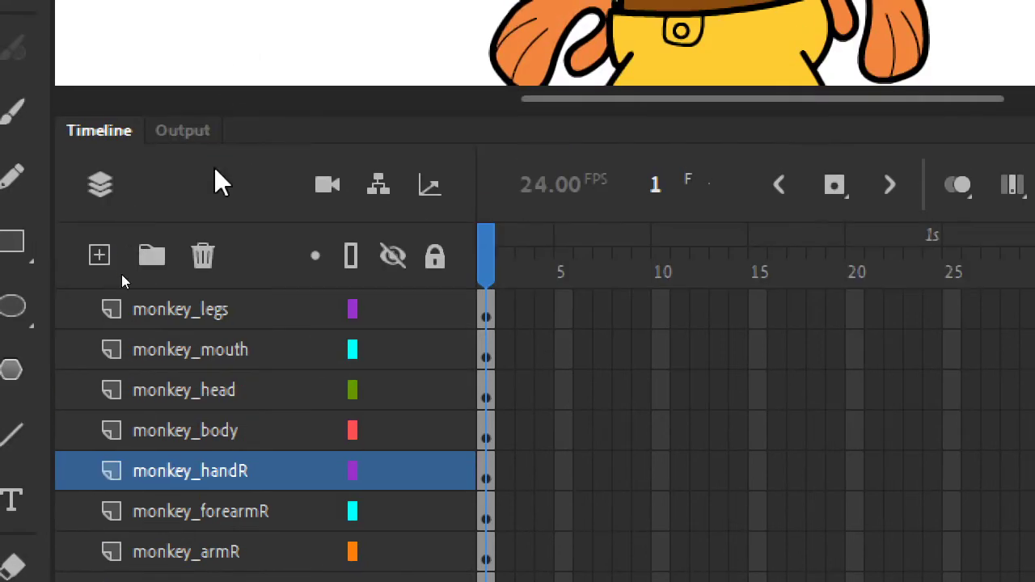
Step: Examine the monkey_legs layer in outline and full display, shrinking the timeline to reveal the shorts, and leave the layer in full display
{"action": "left_click", "coordinate": [345, 311]}
{"action": "left_click", "coordinate": [353, 310]}
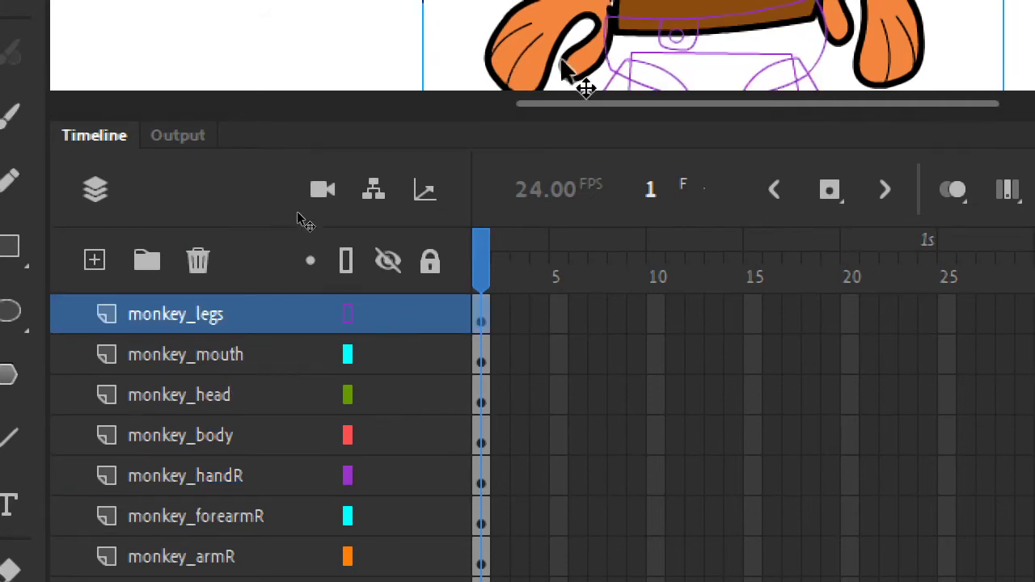
{"action": "left_click_drag", "start_coordinate": [507, 121], "coordinate": [508, 228]}
{"action": "left_click", "coordinate": [348, 407]}
{"action": "left_click", "coordinate": [348, 407]}
{"action": "left_click", "coordinate": [348, 407]}
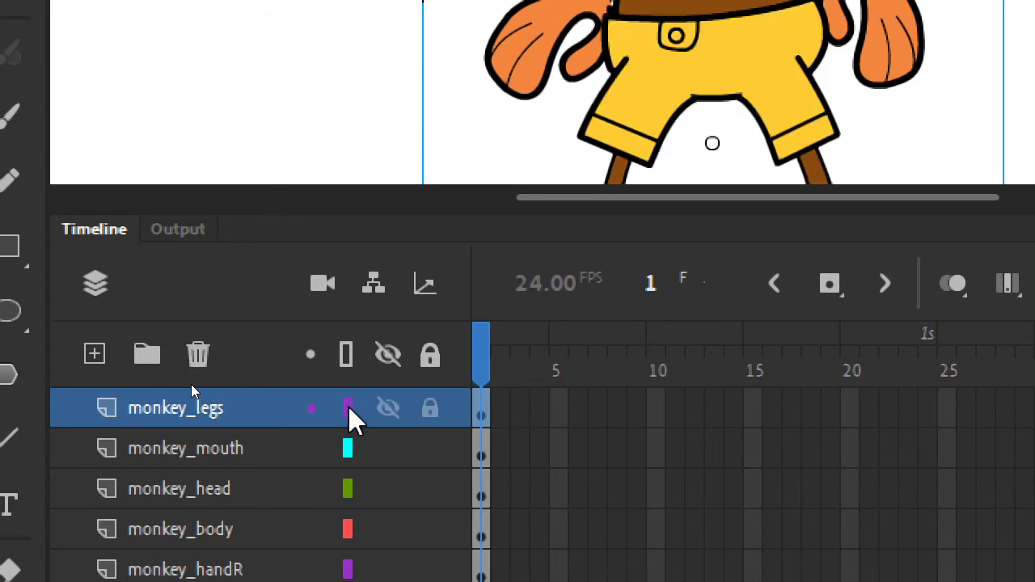
{"action": "left_click", "coordinate": [348, 407]}
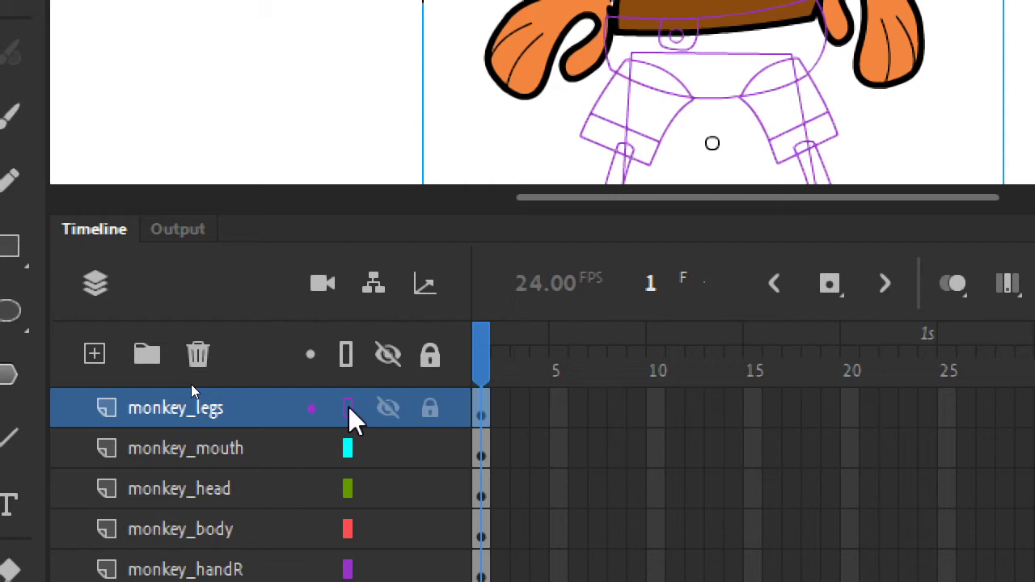
{"action": "left_click", "coordinate": [349, 407]}
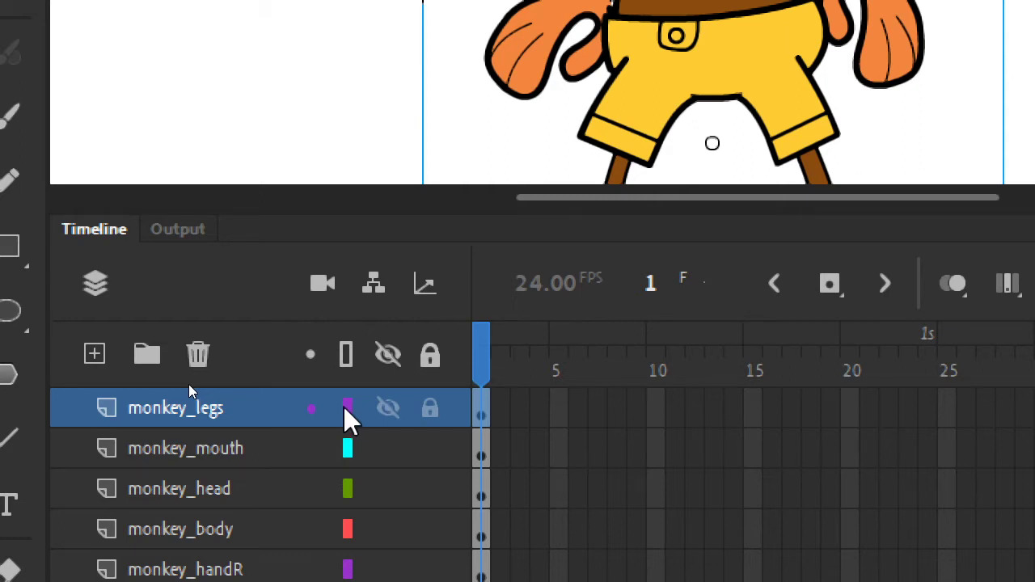
{"action": "left_click", "coordinate": [346, 406]}
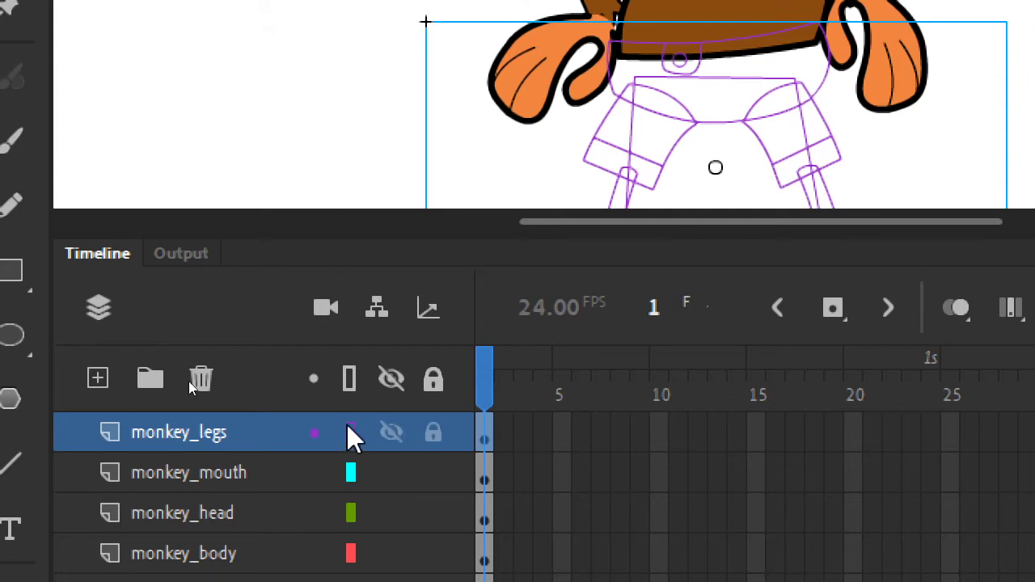
{"action": "left_click", "coordinate": [349, 426]}
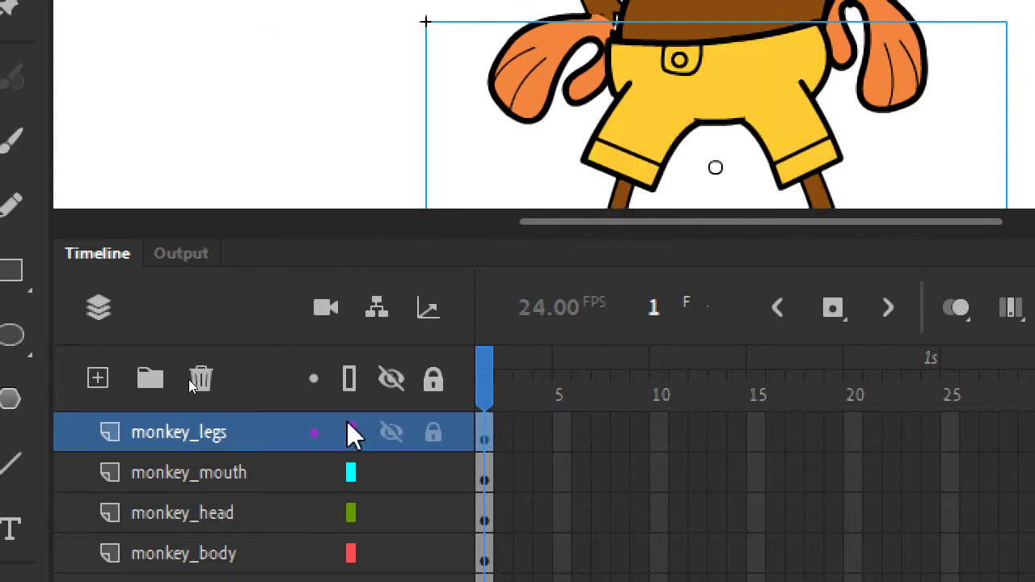
Step: Toggle the timeline's Parenting View repeatedly to compare the layer columns, and leave it turned on
{"action": "left_click", "coordinate": [376, 313]}
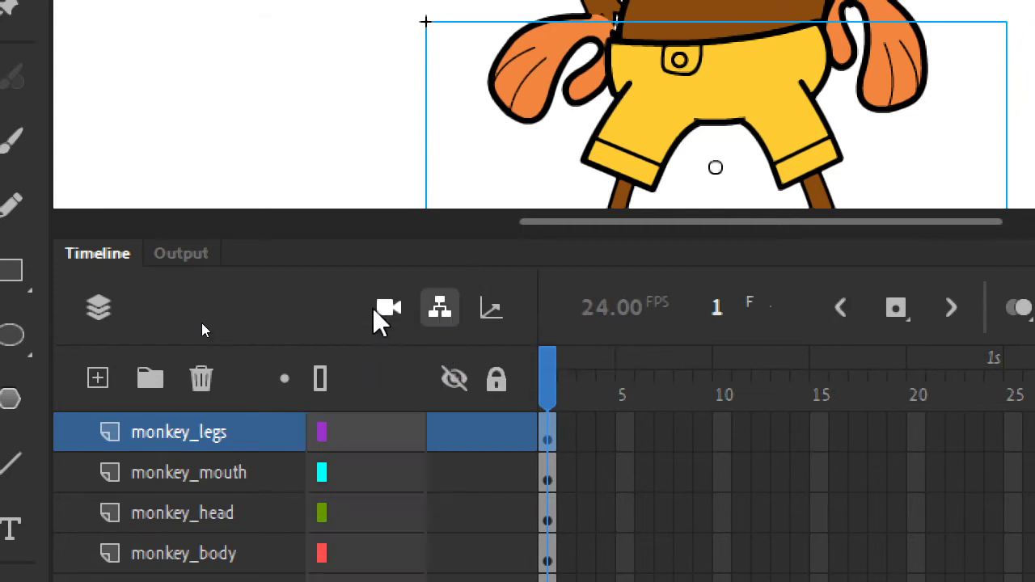
{"action": "left_click", "coordinate": [443, 312]}
{"action": "left_click", "coordinate": [442, 312]}
{"action": "left_click", "coordinate": [442, 312]}
{"action": "left_click", "coordinate": [442, 308]}
{"action": "left_click", "coordinate": [440, 311]}
{"action": "left_click", "coordinate": [440, 312]}
{"action": "left_click", "coordinate": [440, 311]}
{"action": "left_click", "coordinate": [440, 311]}
{"action": "left_click", "coordinate": [440, 311]}
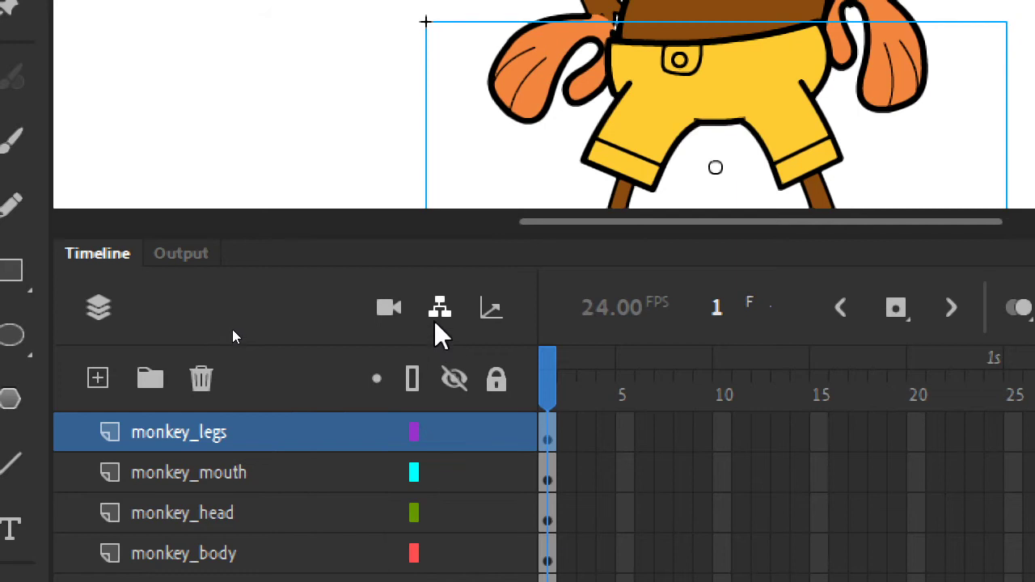
{"action": "left_click", "coordinate": [440, 312]}
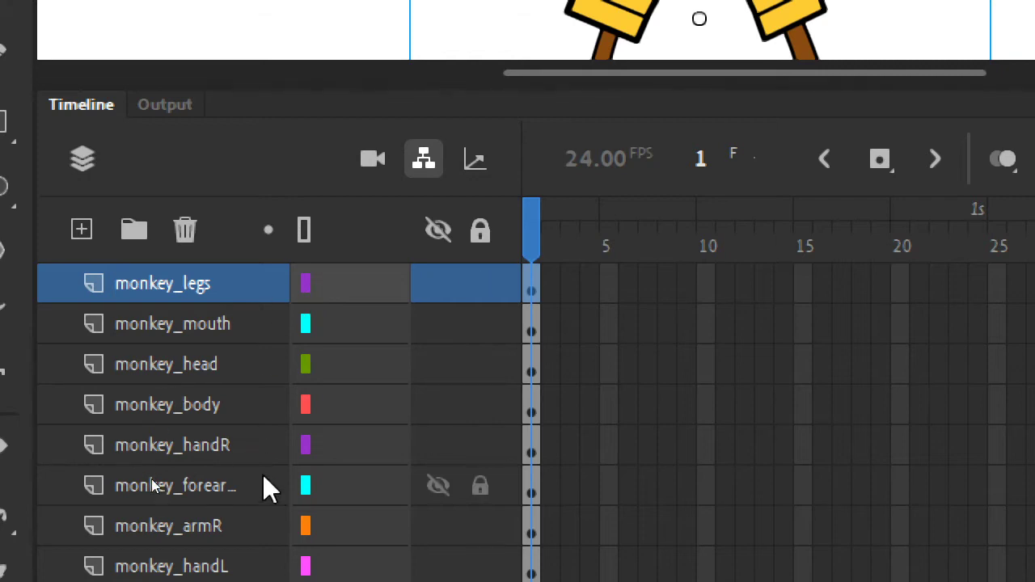
Step: Identify the right hand, forearm and arm layers and parent the monkey_handR layer to monkey_forearmR
{"action": "left_click", "coordinate": [202, 448]}
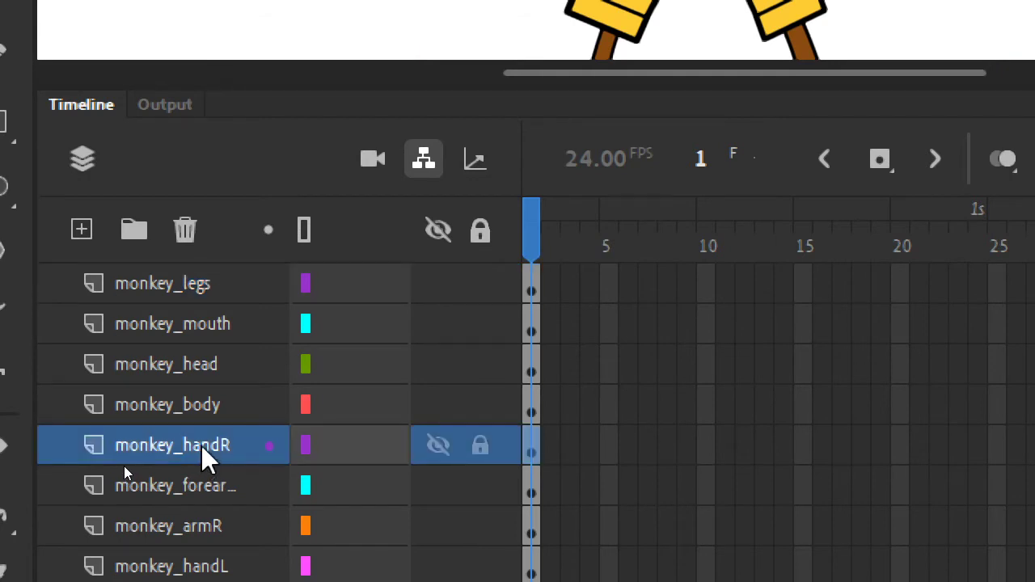
{"action": "scroll", "coordinate": [201, 445], "scroll_direction": "down", "scroll_amount": 2}
{"action": "left_click", "coordinate": [216, 404]}
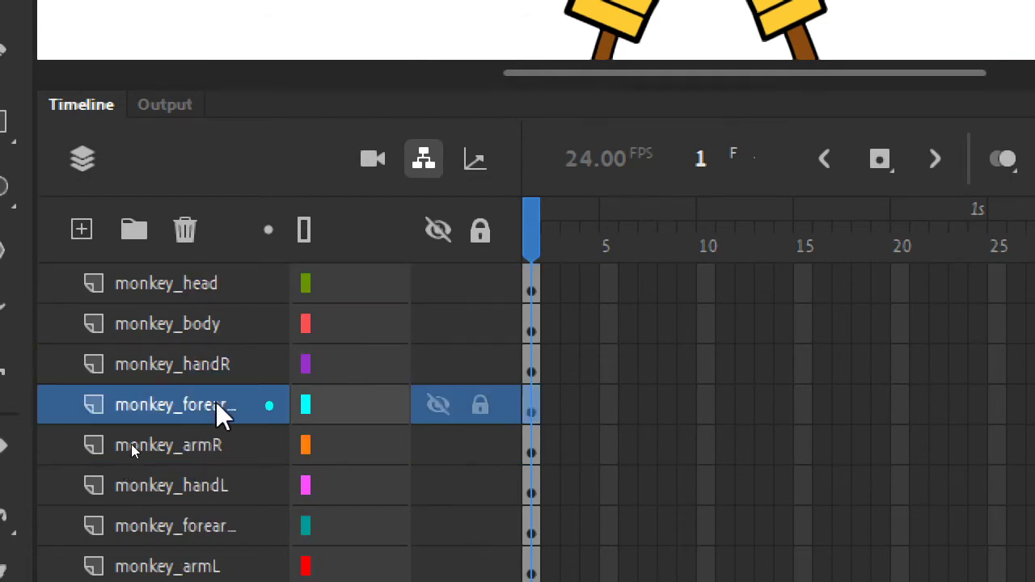
{"action": "left_click", "coordinate": [202, 447]}
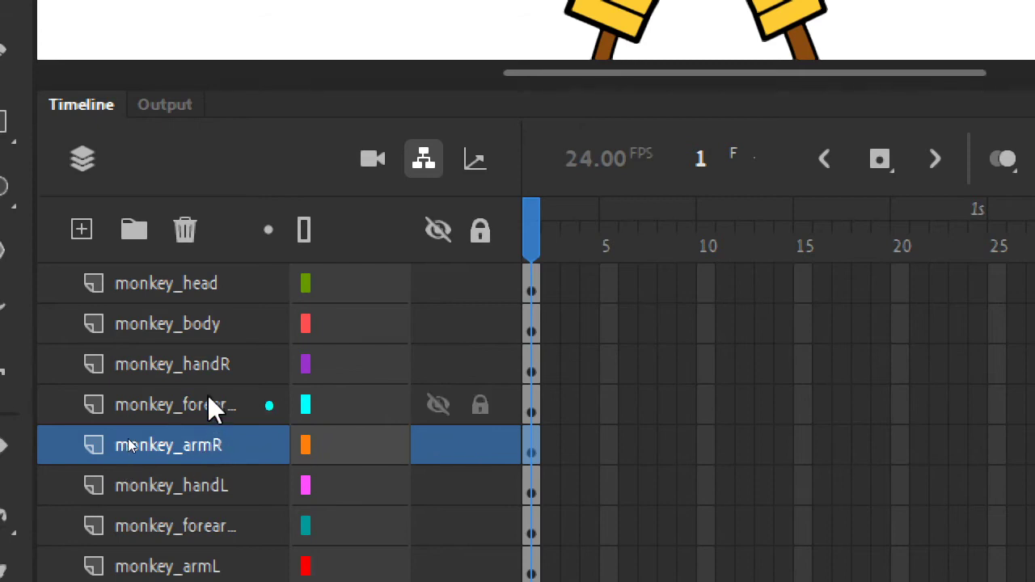
{"action": "left_click", "coordinate": [210, 363]}
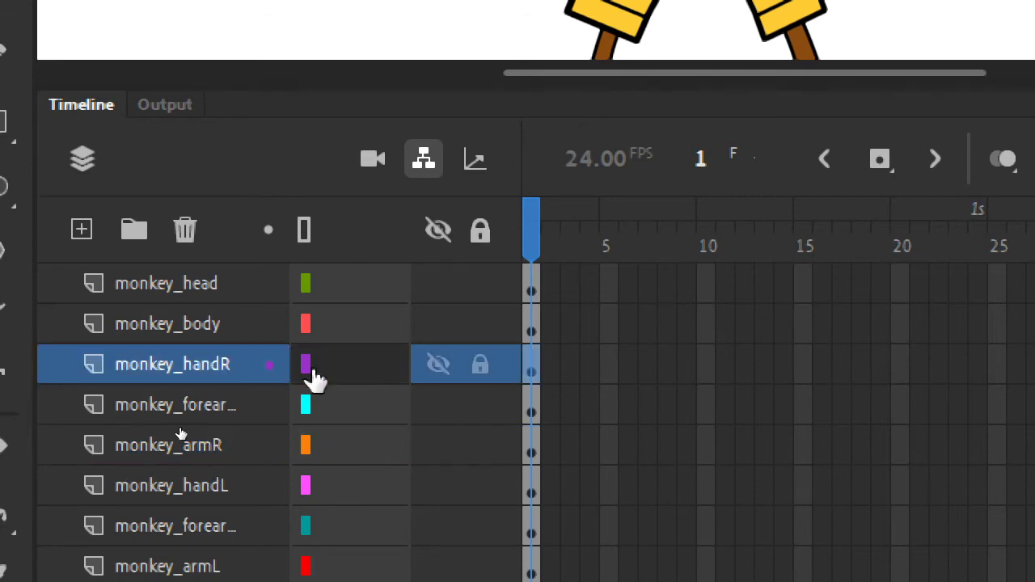
{"action": "left_click_drag", "start_coordinate": [309, 370], "coordinate": [313, 411]}
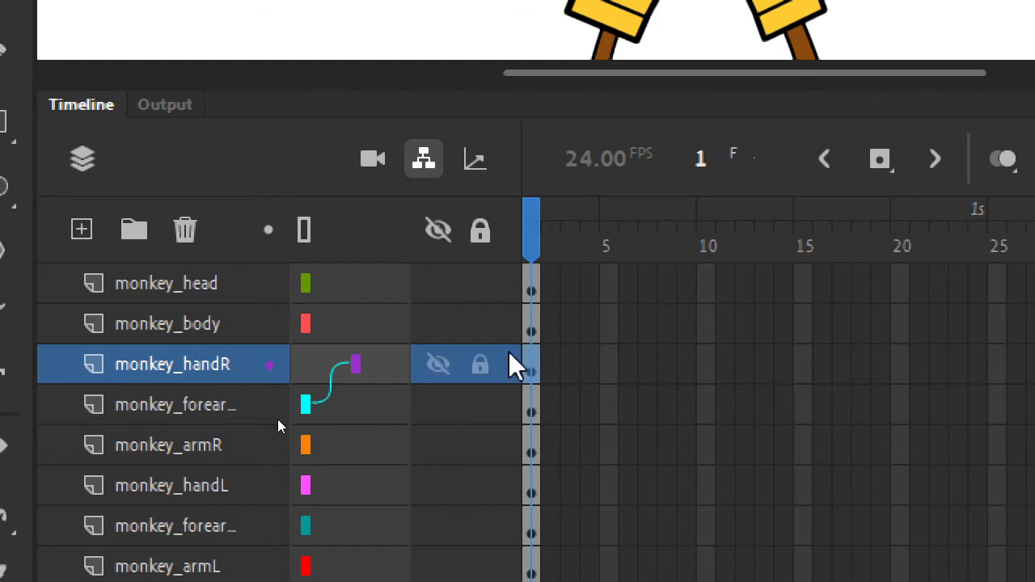
Step: Widen the layer name area to show full names and redo the parenting of monkey_handR to monkey_forearmR
{"action": "left_click_drag", "start_coordinate": [520, 355], "coordinate": [566, 355]}
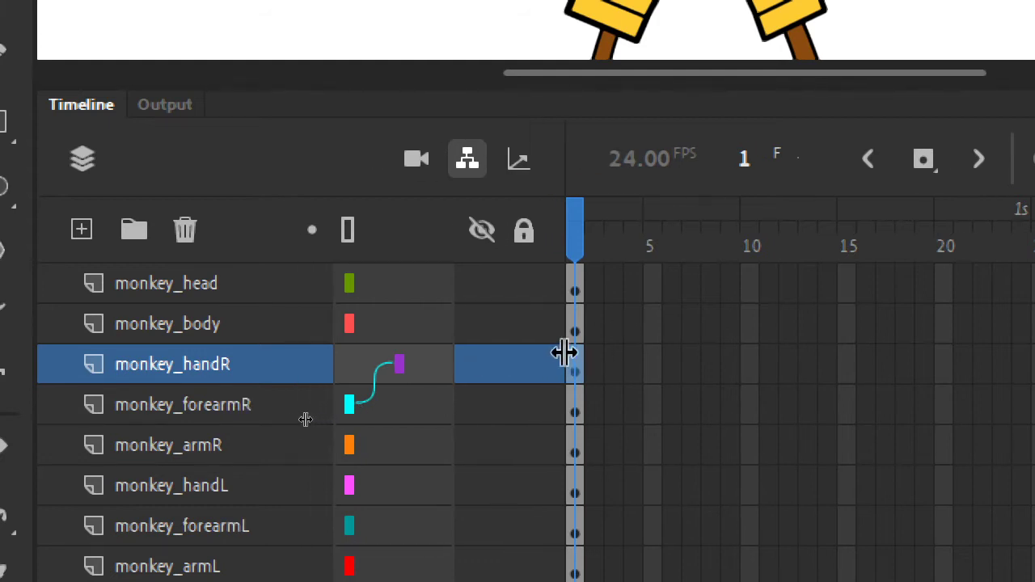
{"action": "left_click", "coordinate": [402, 392]}
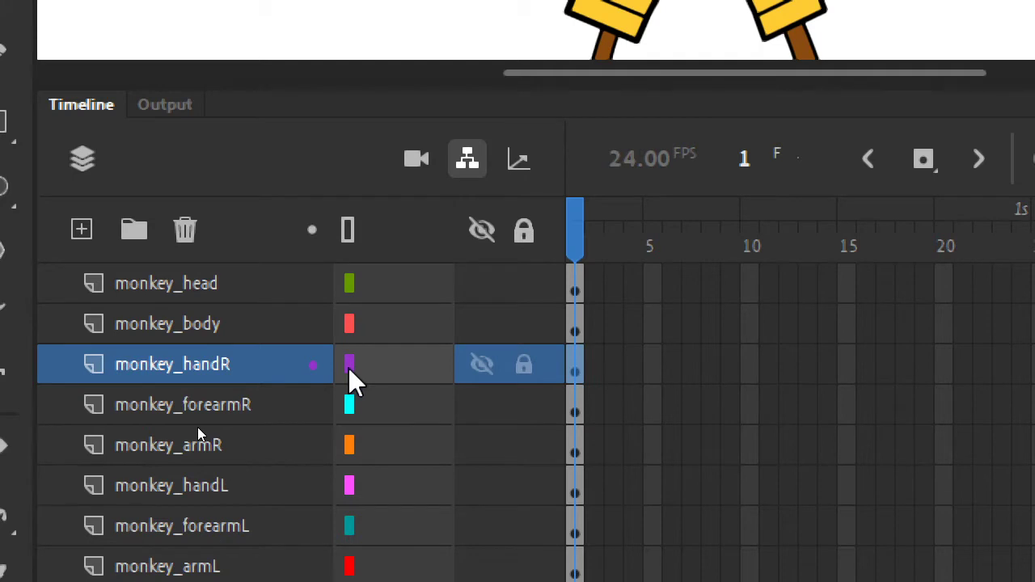
{"action": "left_click_drag", "start_coordinate": [350, 368], "coordinate": [354, 411]}
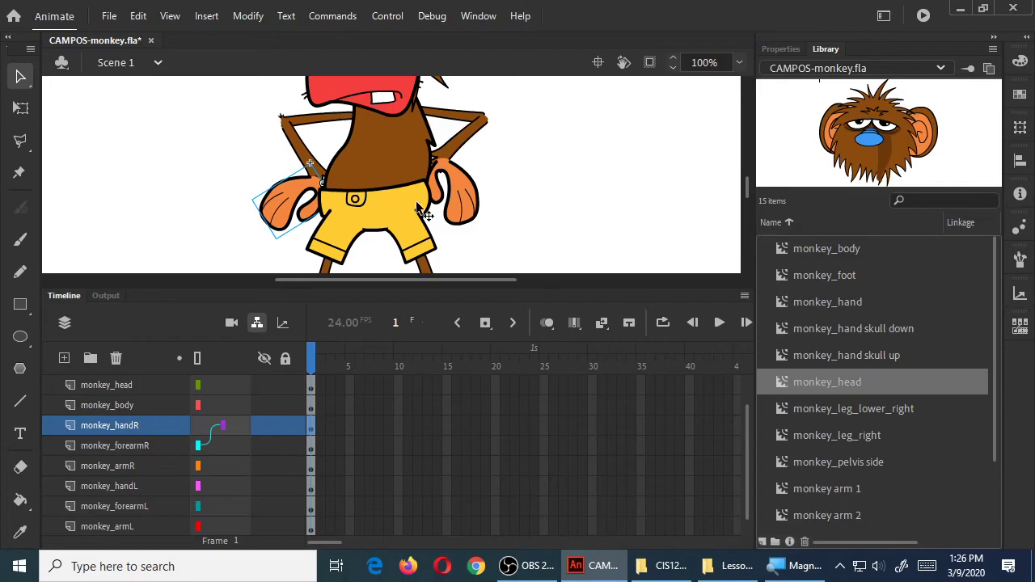
Step: Test the parenting by moving the right hand once and the right forearm twice away from the body, undoing each move
{"action": "left_click", "coordinate": [218, 223]}
{"action": "left_click", "coordinate": [275, 212]}
{"action": "left_click_drag", "start_coordinate": [275, 211], "coordinate": [248, 212]}
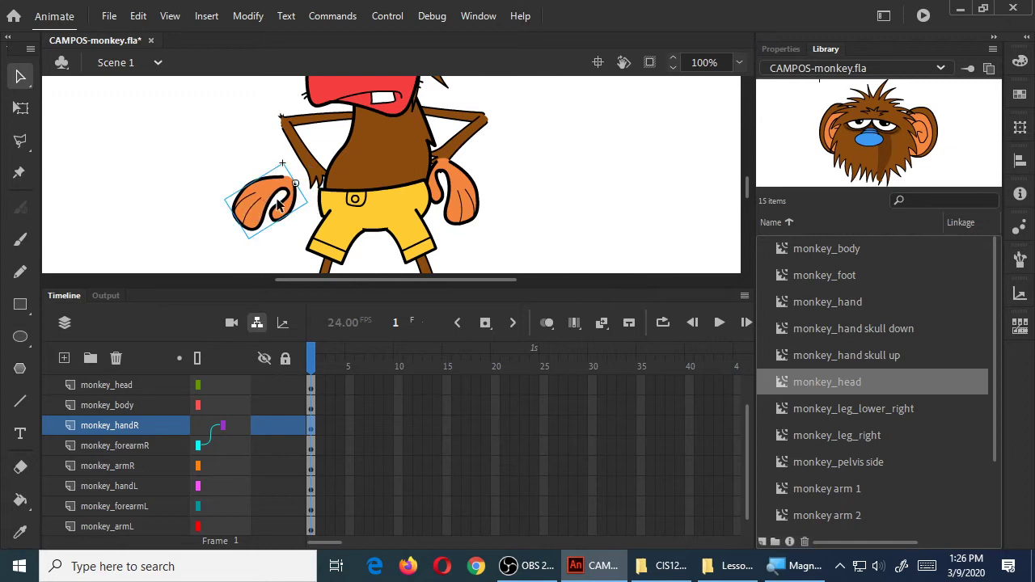
{"action": "key", "text": "ctrl+z"}
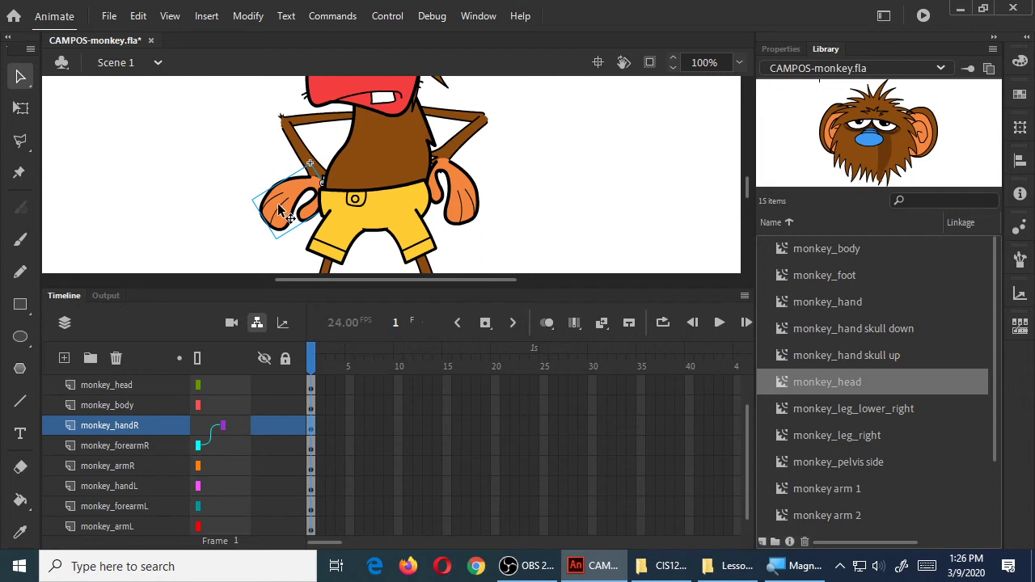
{"action": "left_click", "coordinate": [299, 152]}
{"action": "left_click_drag", "start_coordinate": [298, 152], "coordinate": [254, 155]}
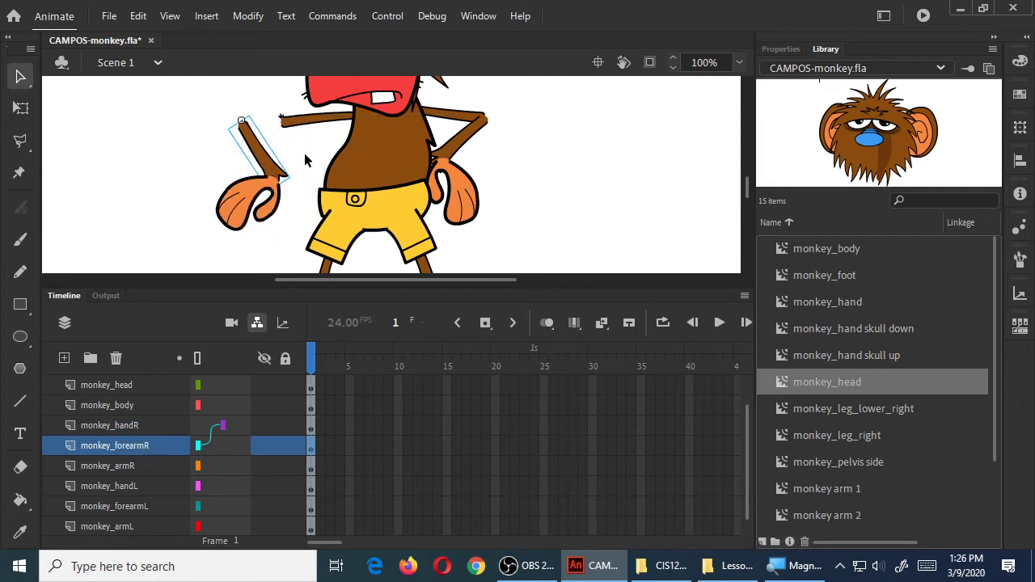
{"action": "key", "text": "ctrl+z"}
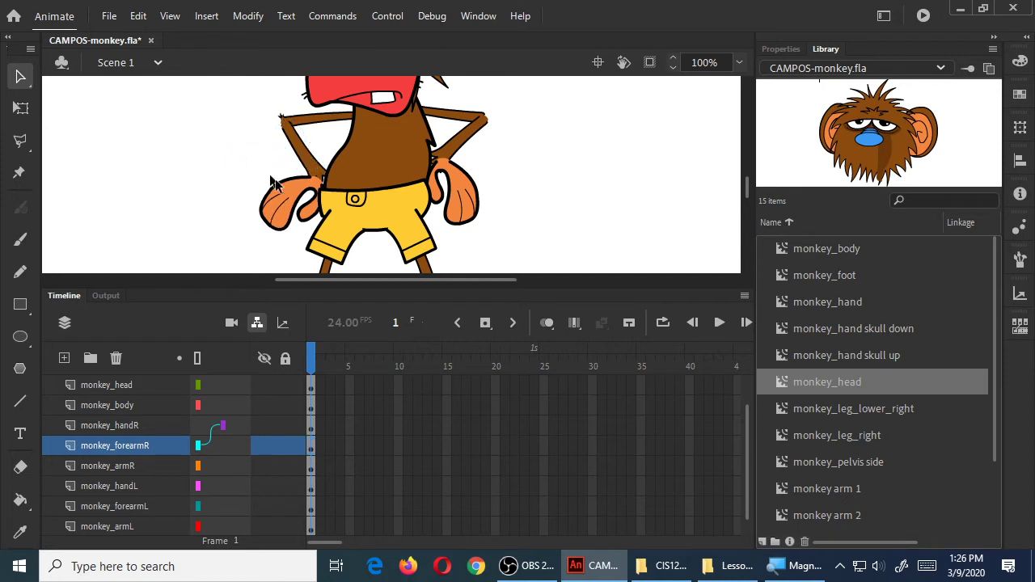
{"action": "left_click", "coordinate": [299, 153]}
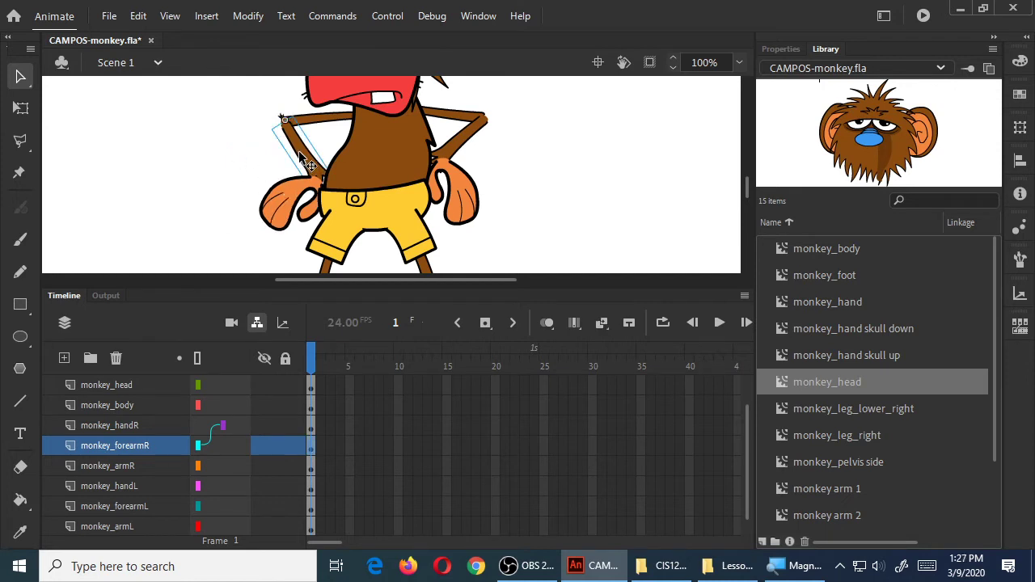
{"action": "left_click_drag", "start_coordinate": [299, 154], "coordinate": [248, 162]}
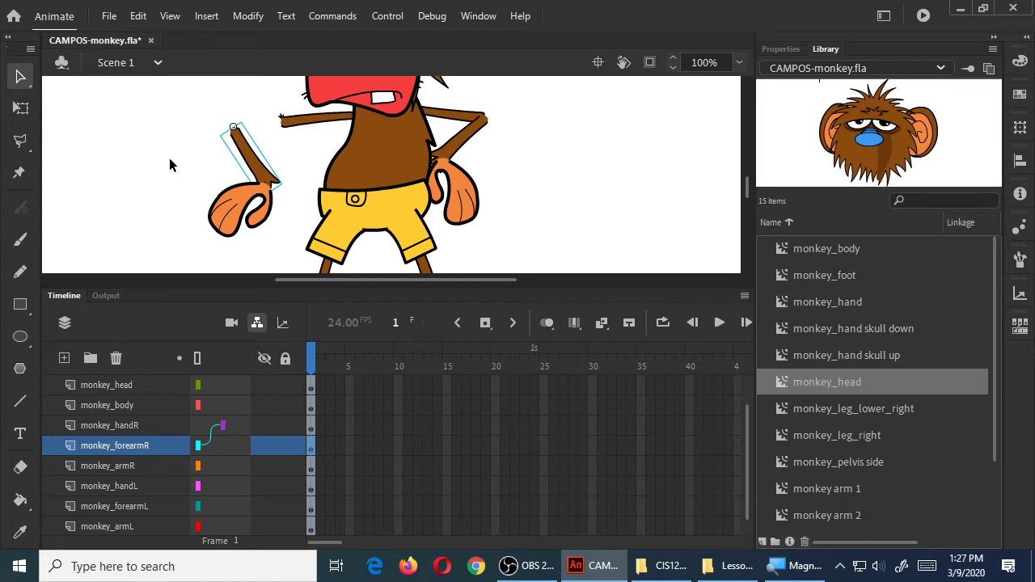
{"action": "key", "text": "ctrl+z"}
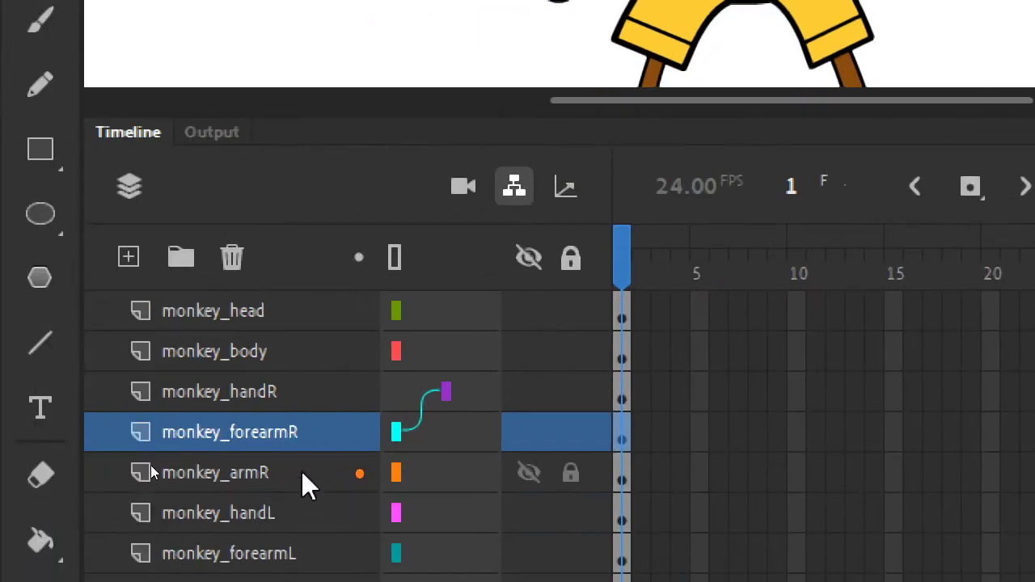
Step: Parent the monkey_forearmR layer to monkey_armR
{"action": "left_click_drag", "start_coordinate": [396, 431], "coordinate": [402, 476]}
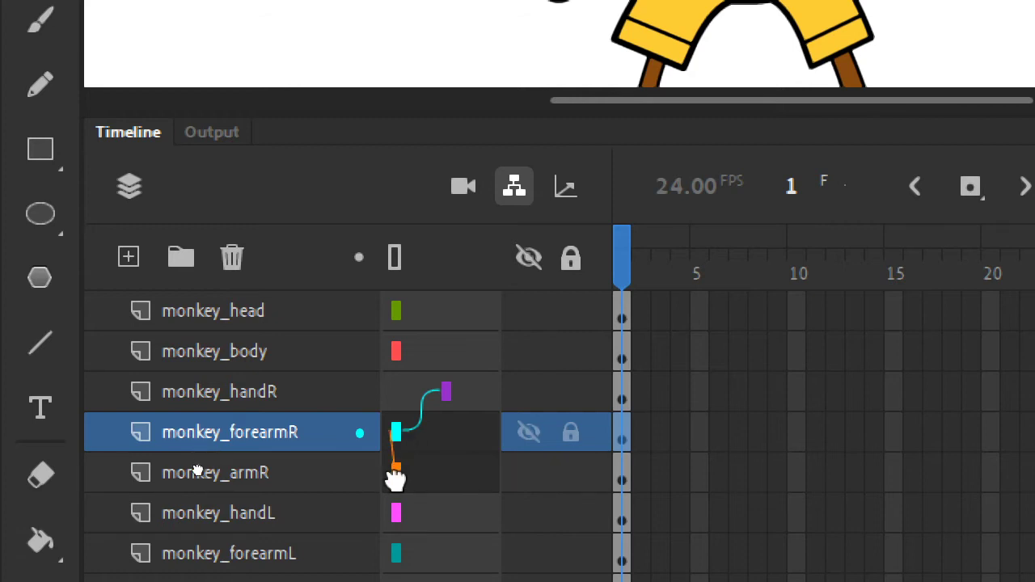
{"action": "left_click_drag", "start_coordinate": [395, 478], "coordinate": [397, 485]}
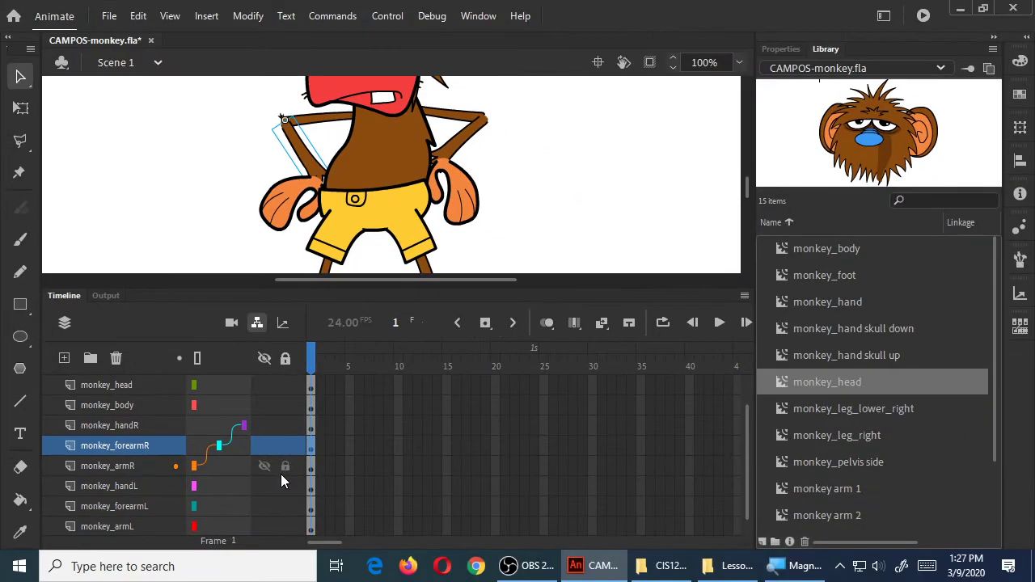
Step: Test the right arm chain by moving the upper arm, forearm and hand in turn away from the body, undoing each move
{"action": "left_click", "coordinate": [316, 118]}
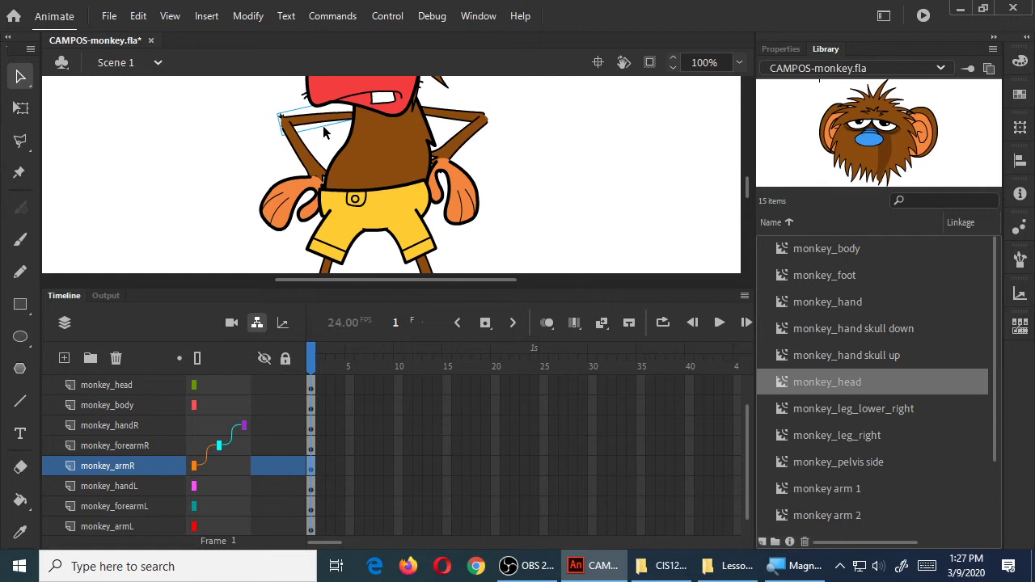
{"action": "left_click_drag", "start_coordinate": [317, 118], "coordinate": [204, 123]}
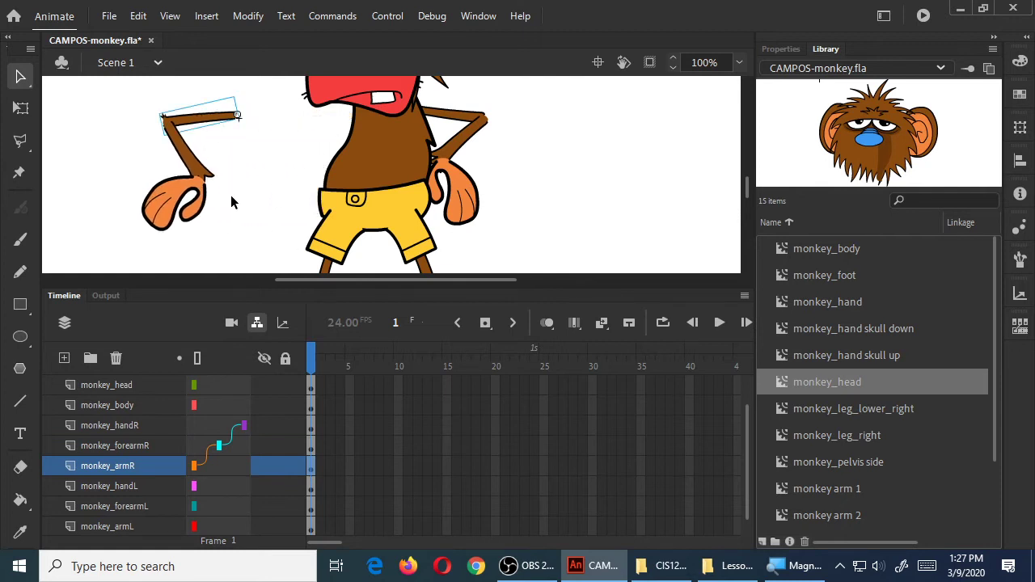
{"action": "key", "text": "ctrl+z"}
{"action": "key", "text": "ctrl+z"}
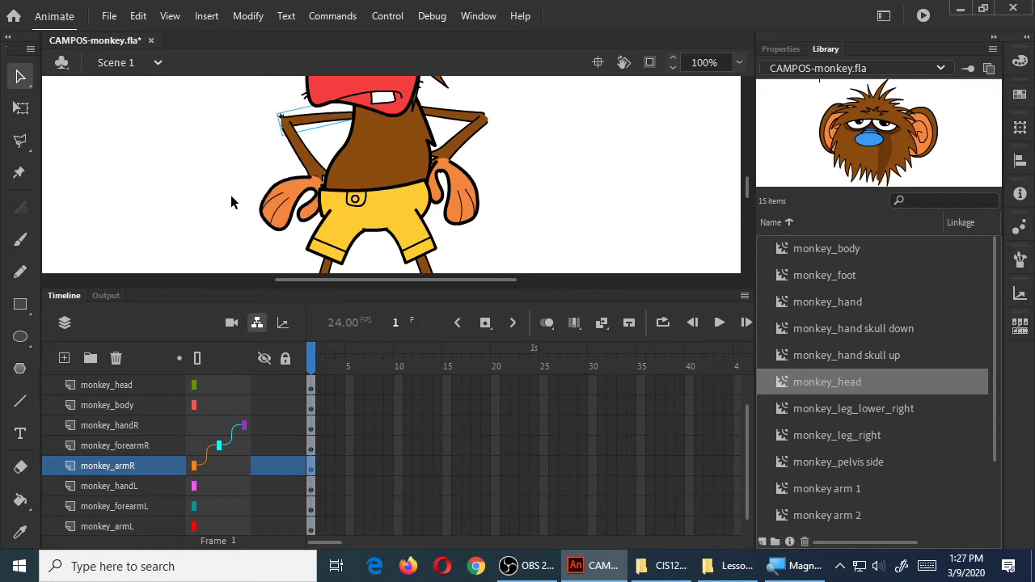
{"action": "left_click", "coordinate": [307, 166]}
{"action": "left_click_drag", "start_coordinate": [306, 157], "coordinate": [148, 251]}
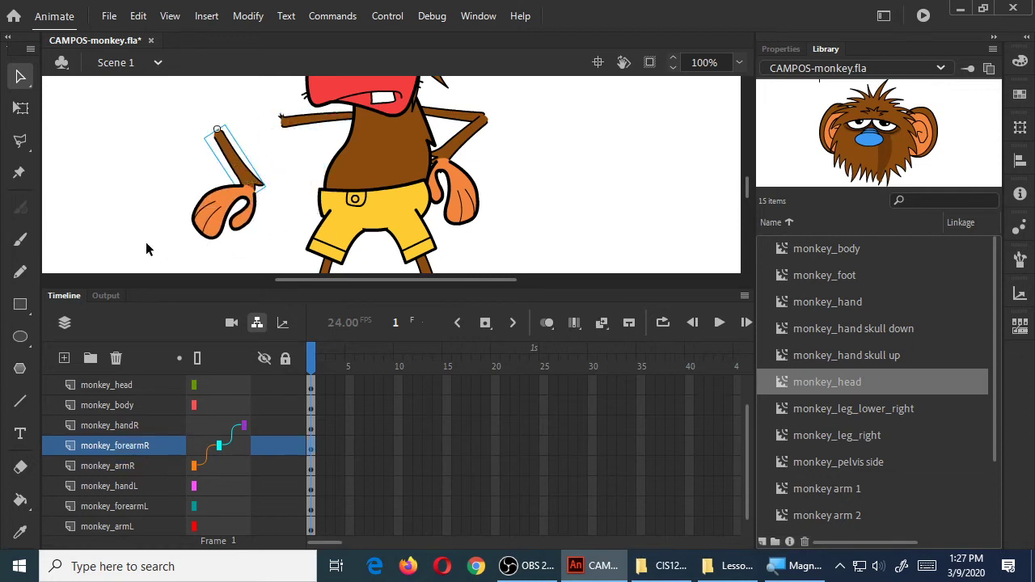
{"action": "key", "text": "ctrl+z"}
{"action": "left_click", "coordinate": [277, 217]}
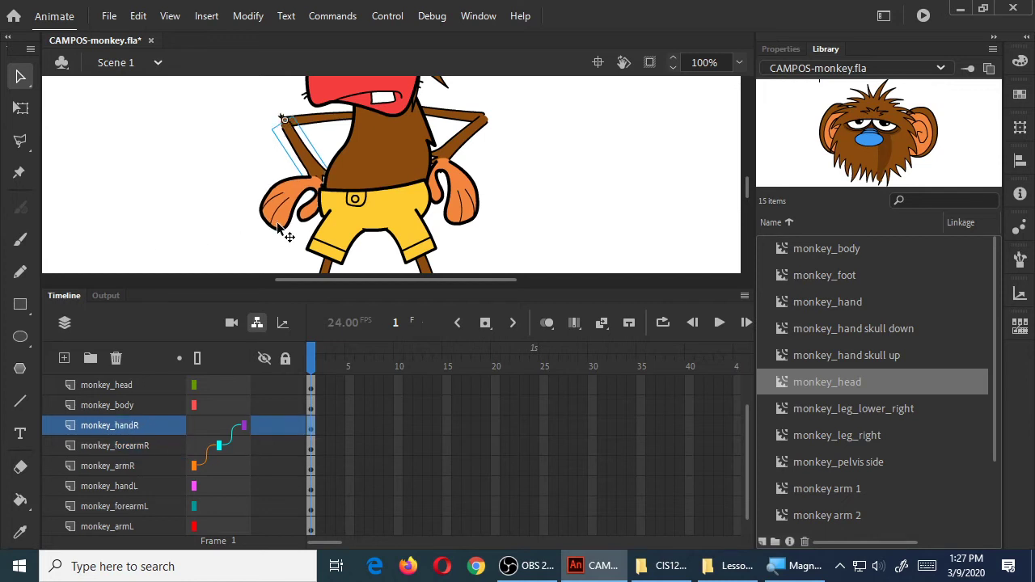
{"action": "left_click_drag", "start_coordinate": [277, 213], "coordinate": [185, 214]}
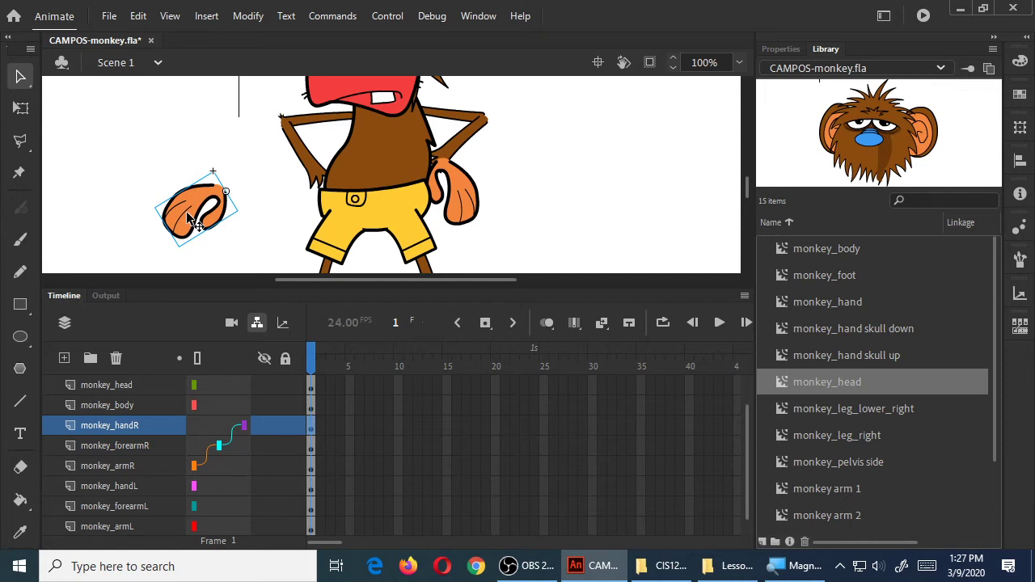
{"action": "key", "text": "ctrl+z"}
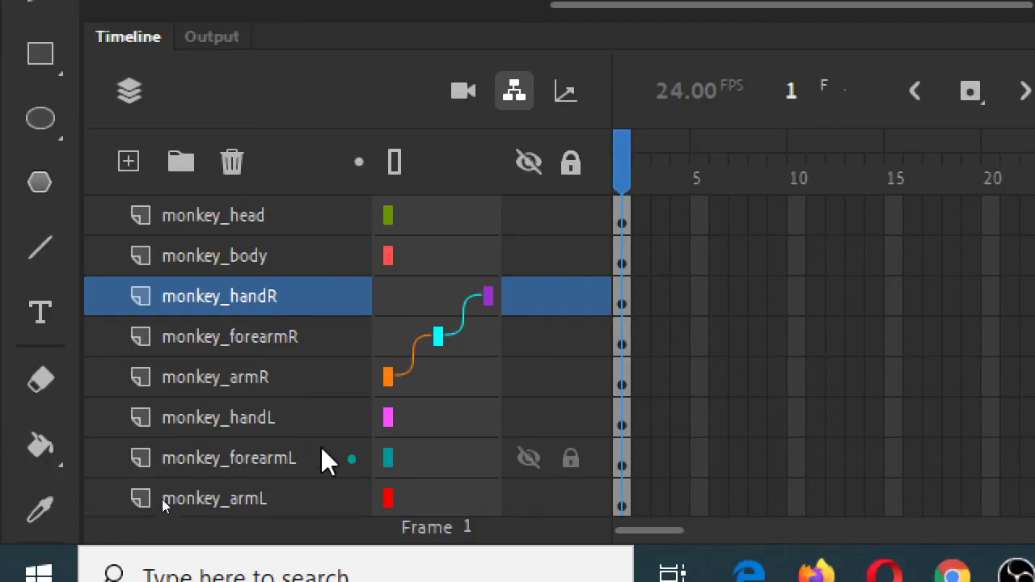
Step: Parent monkey_handL to monkey_forearmL and monkey_forearmL to monkey_armL
{"action": "left_click_drag", "start_coordinate": [389, 418], "coordinate": [389, 498]}
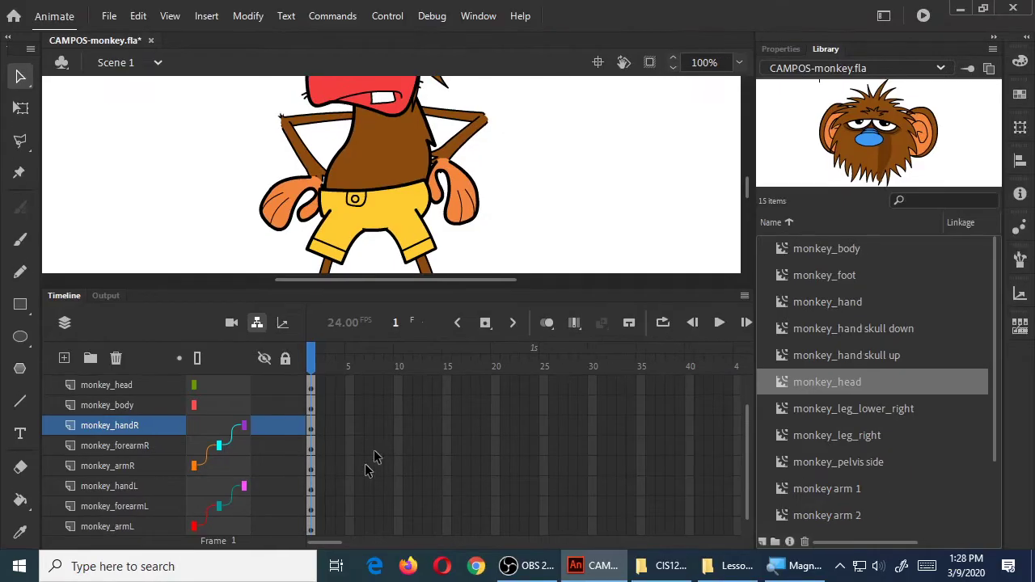
{"action": "scroll", "coordinate": [547, 319], "scroll_direction": "down", "scroll_amount": 1}
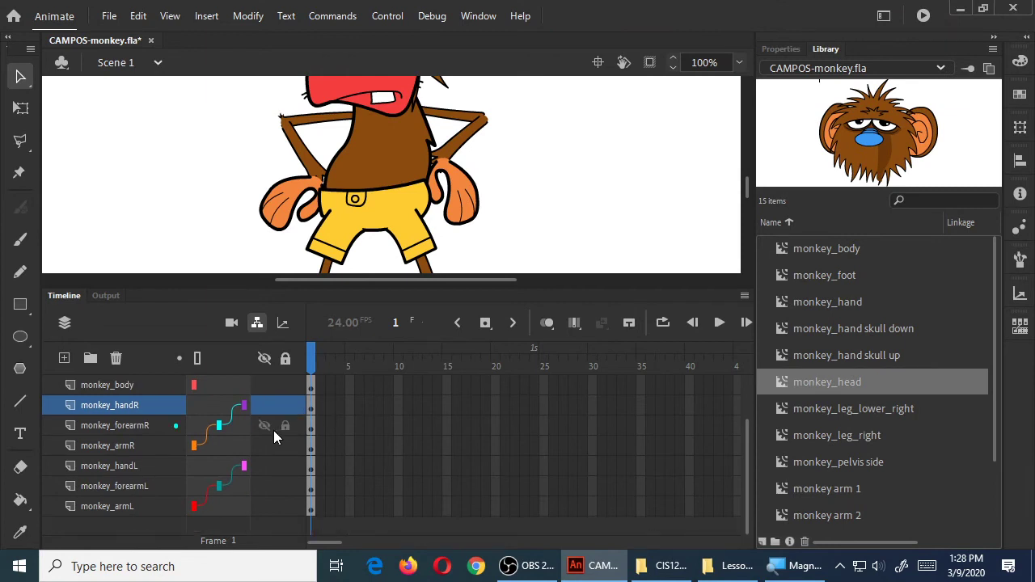
{"action": "scroll", "coordinate": [275, 431], "scroll_direction": "up", "scroll_amount": 3}
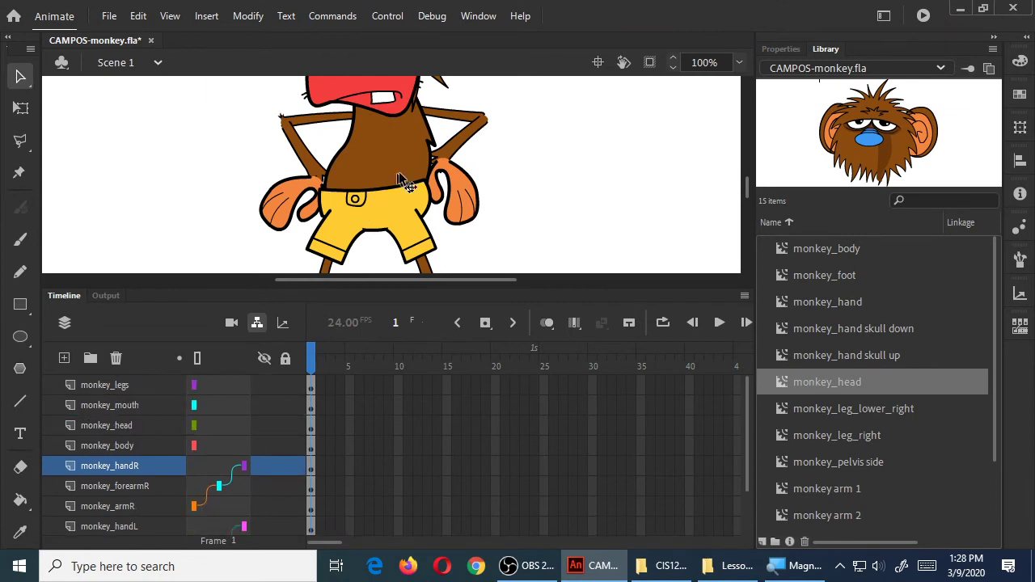
Step: Test the left arm chain by moving the monkey_armL artwork away from the body, undo the move and deselect the artwork
{"action": "scroll", "coordinate": [243, 461], "scroll_direction": "down", "scroll_amount": 3}
{"action": "left_click", "coordinate": [134, 506]}
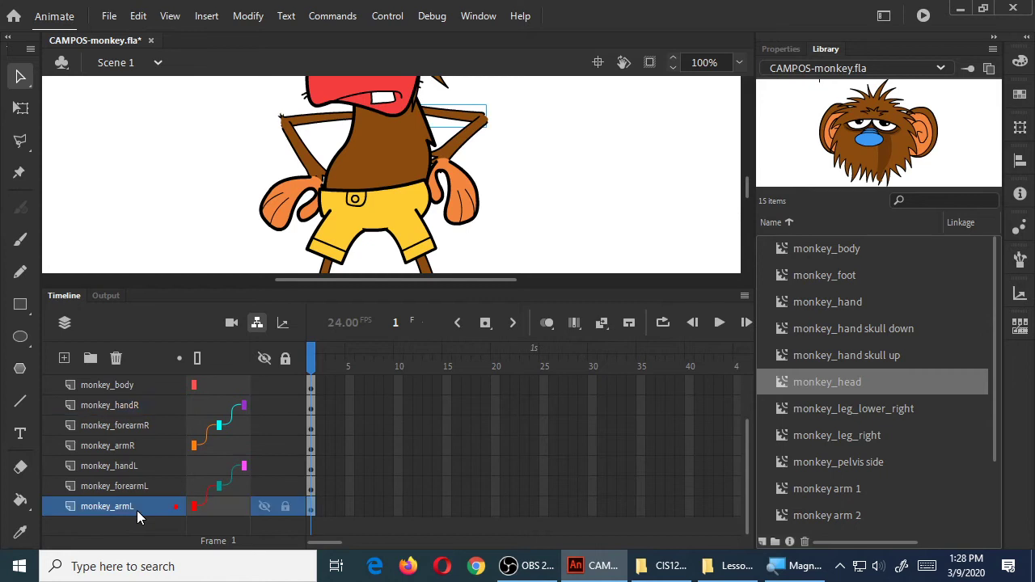
{"action": "left_click_drag", "start_coordinate": [469, 118], "coordinate": [589, 120]}
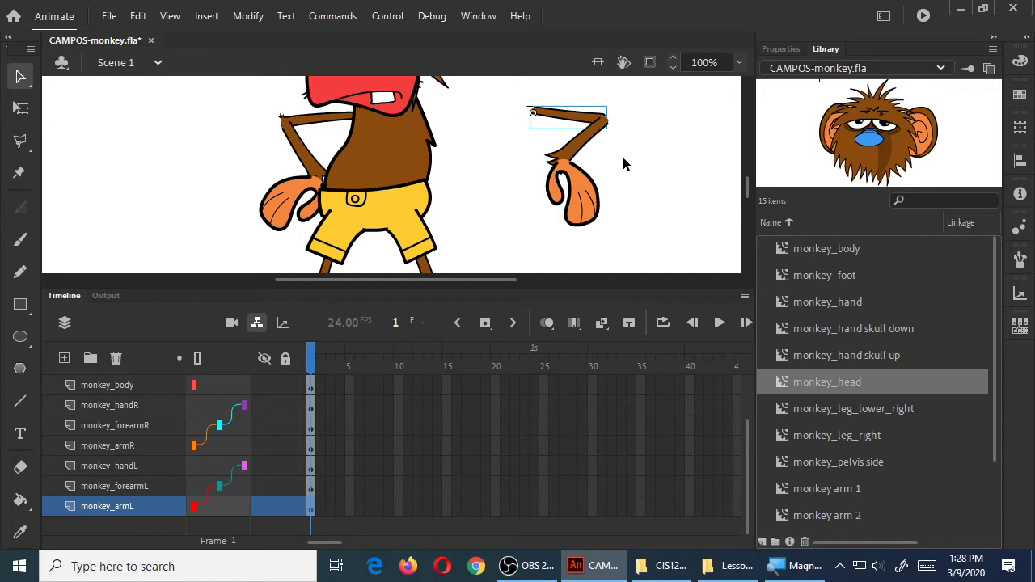
{"action": "key", "text": "ctrl+z"}
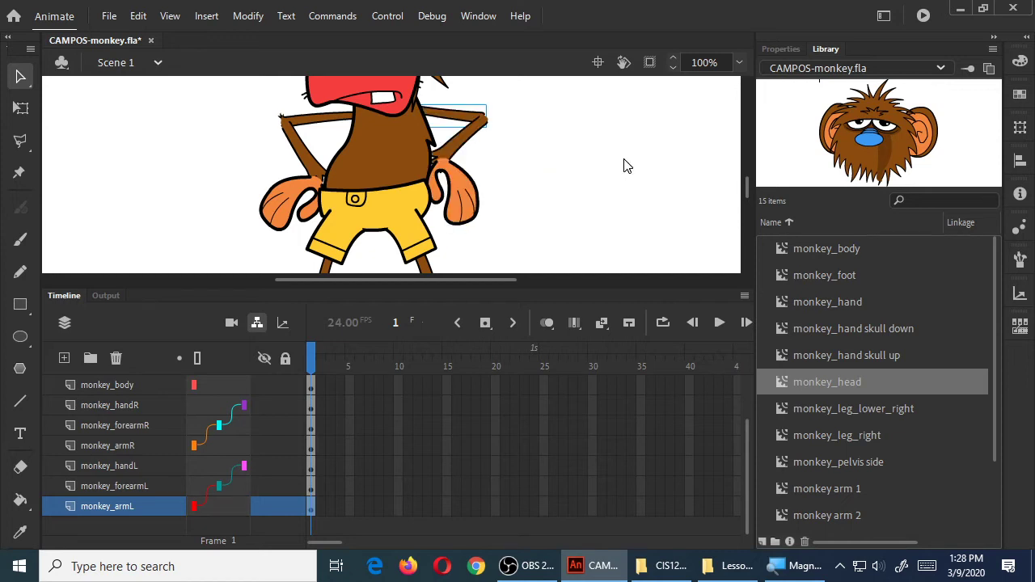
{"action": "left_click", "coordinate": [558, 176]}
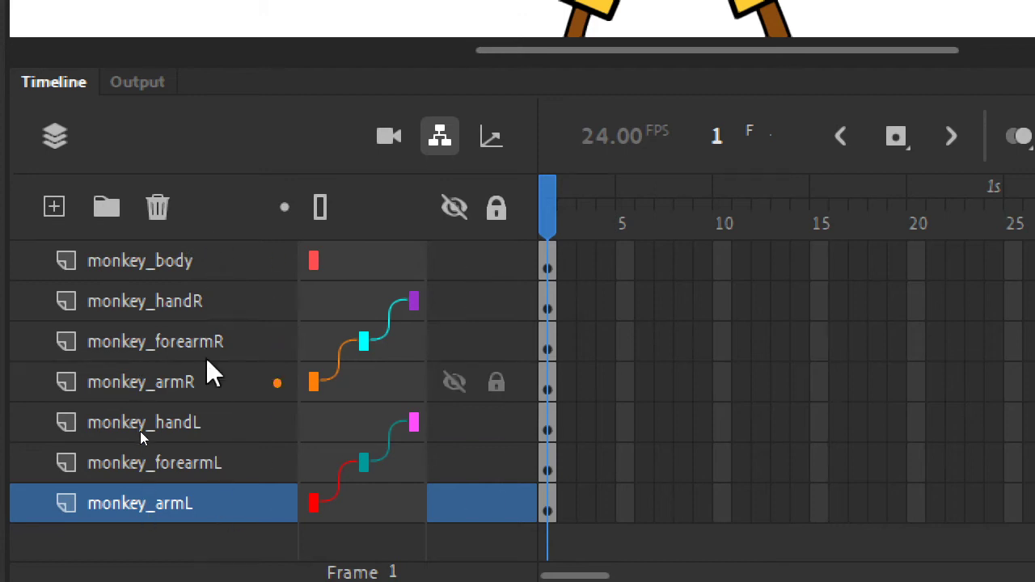
Step: Select the right arm layers in turn, try placing monkey_handR below monkey_armR, and return it above monkey_forearmR
{"action": "left_click", "coordinate": [208, 300]}
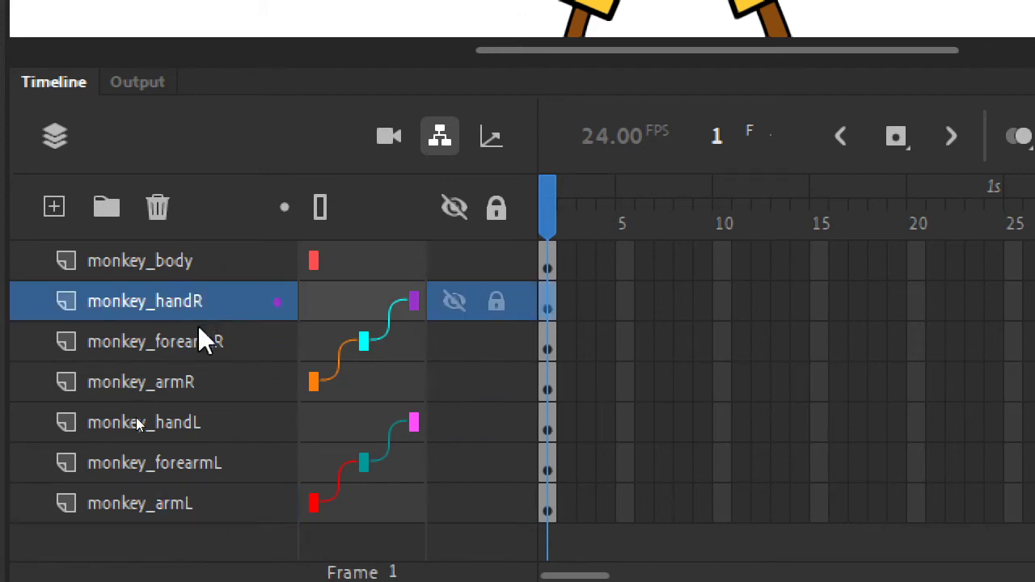
{"action": "left_click", "coordinate": [190, 346]}
{"action": "left_click", "coordinate": [189, 386]}
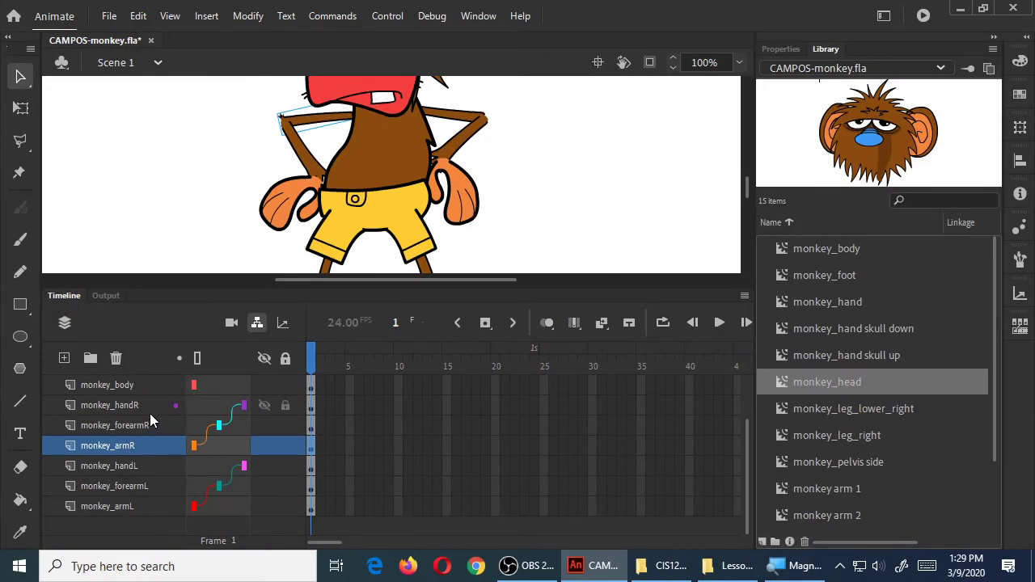
{"action": "left_click_drag", "start_coordinate": [142, 405], "coordinate": [134, 449]}
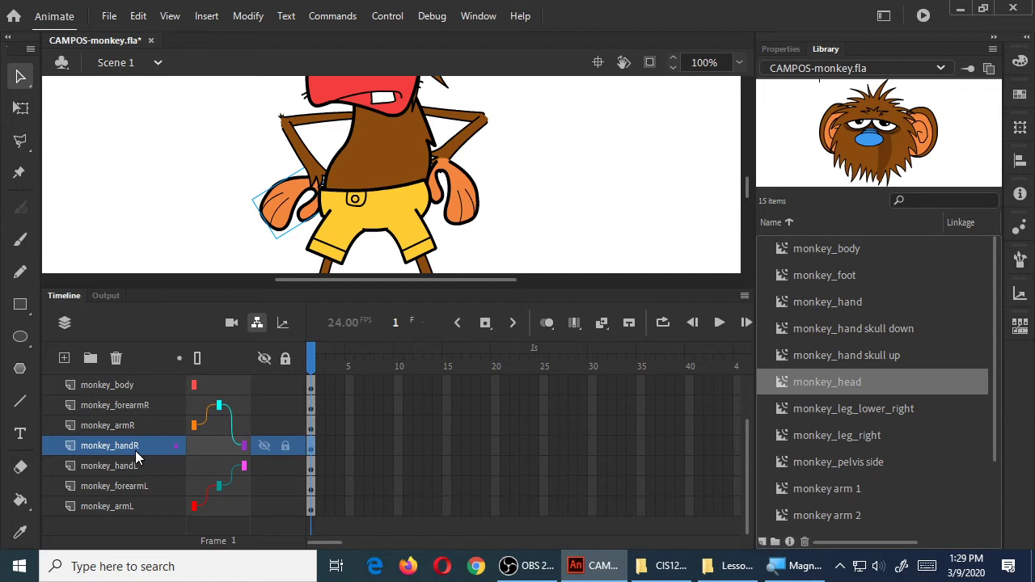
{"action": "left_click_drag", "start_coordinate": [135, 450], "coordinate": [135, 409]}
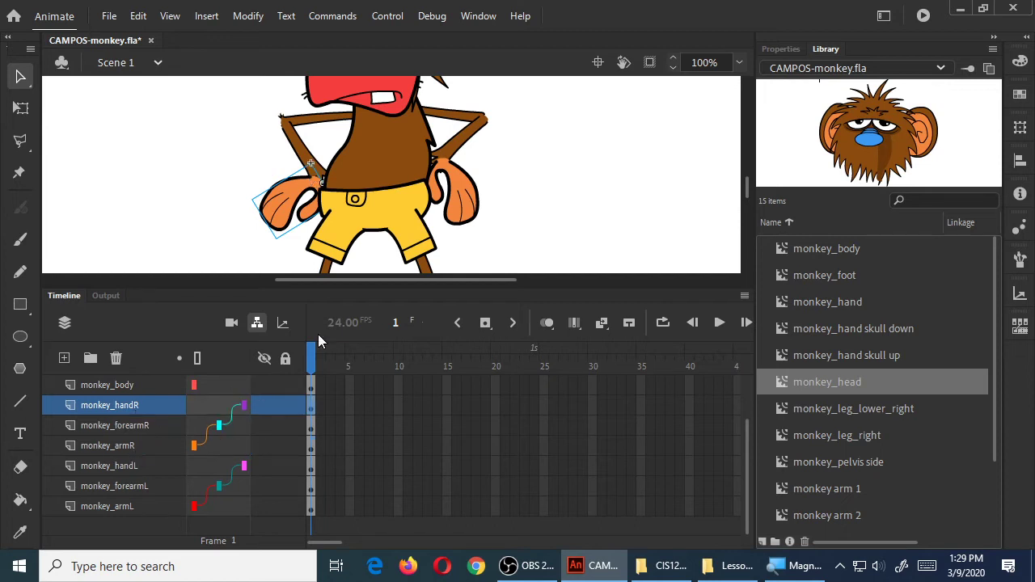
{"action": "left_click", "coordinate": [172, 200]}
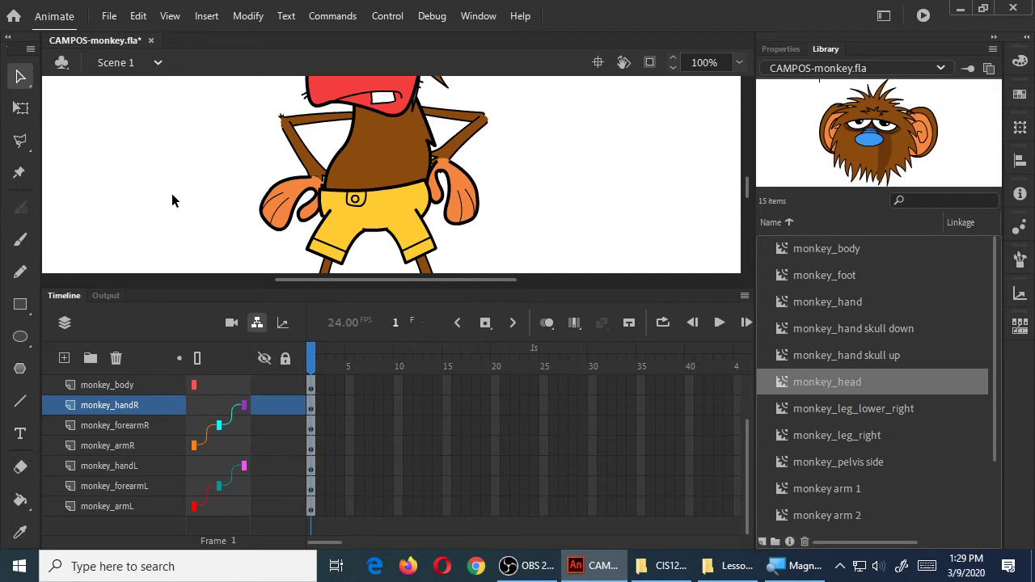
Step: Reorder the right arm layers so that monkey_armR is above monkey_forearmR and monkey_handR is below them
{"action": "left_click_drag", "start_coordinate": [135, 411], "coordinate": [152, 449]}
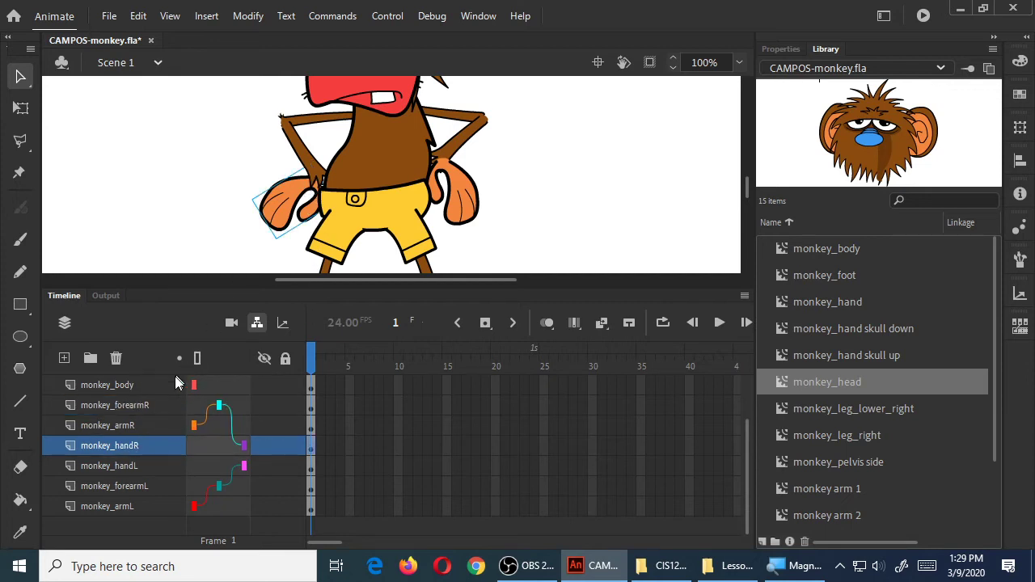
{"action": "left_click_drag", "start_coordinate": [149, 404], "coordinate": [150, 437]}
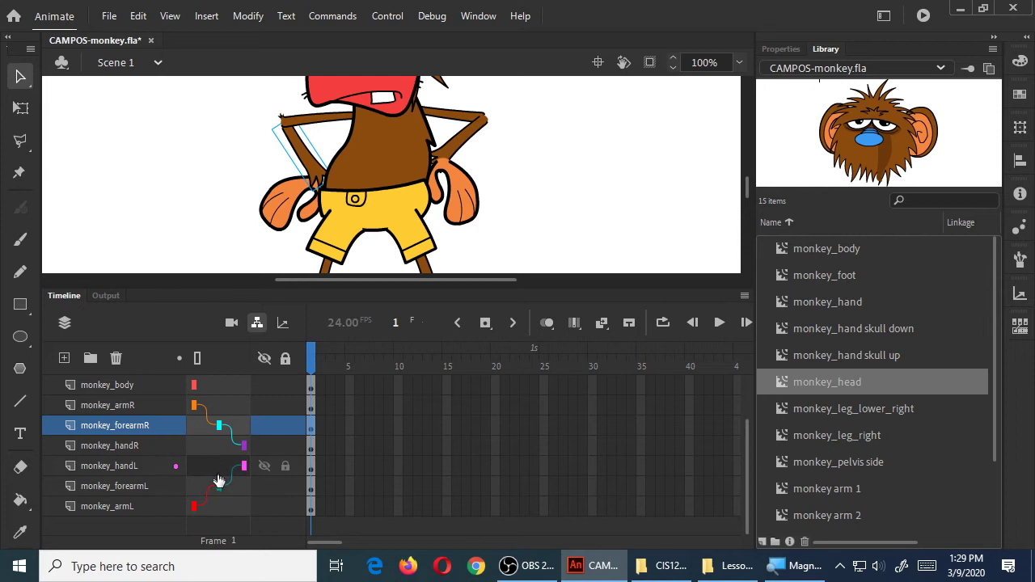
Step: Try changing the parent link of monkey_forearmL, undo and redo the last action, and select that layer
{"action": "left_click_drag", "start_coordinate": [203, 487], "coordinate": [220, 486]}
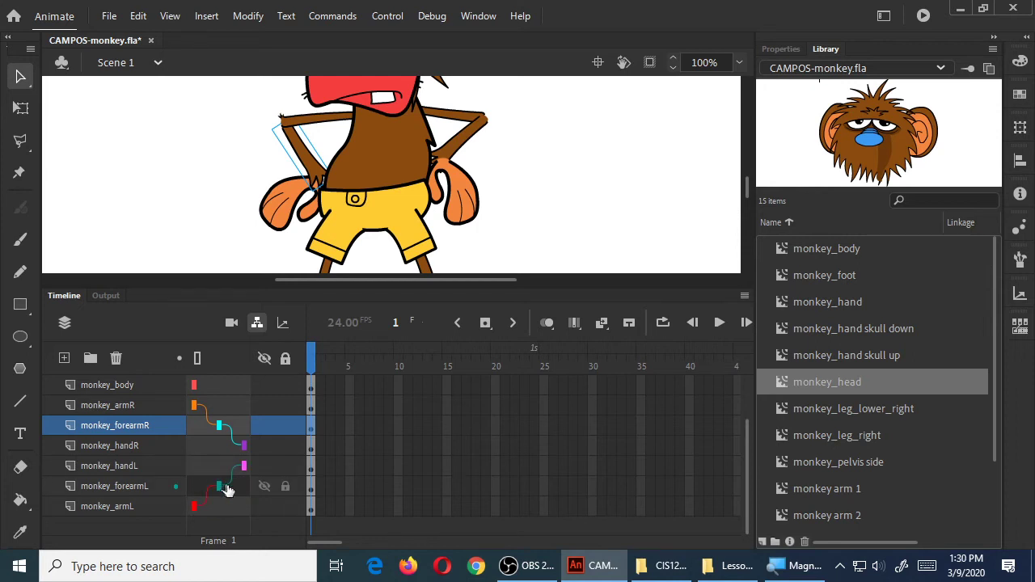
{"action": "key", "text": "ctrl+z"}
{"action": "key", "text": "ctrl+y"}
{"action": "left_click", "coordinate": [146, 486]}
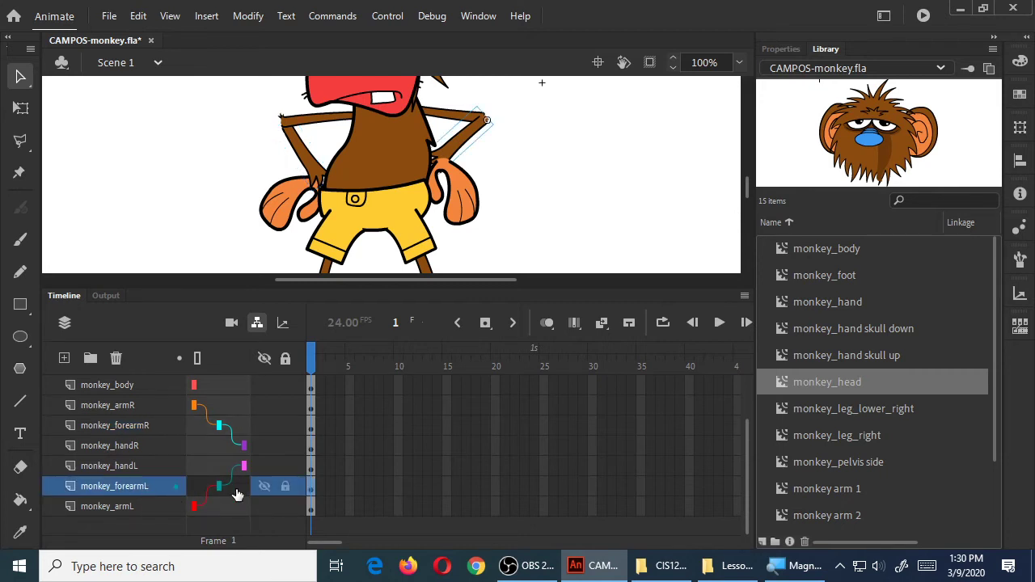
Step: Reorder the left arm layers so that monkey_armL is above monkey_forearmL and monkey_handL is at the bottom, and select monkey_armL
{"action": "left_click_drag", "start_coordinate": [139, 488], "coordinate": [138, 517]}
{"action": "left_click", "coordinate": [141, 472]}
{"action": "left_click_drag", "start_coordinate": [141, 471], "coordinate": [142, 512]}
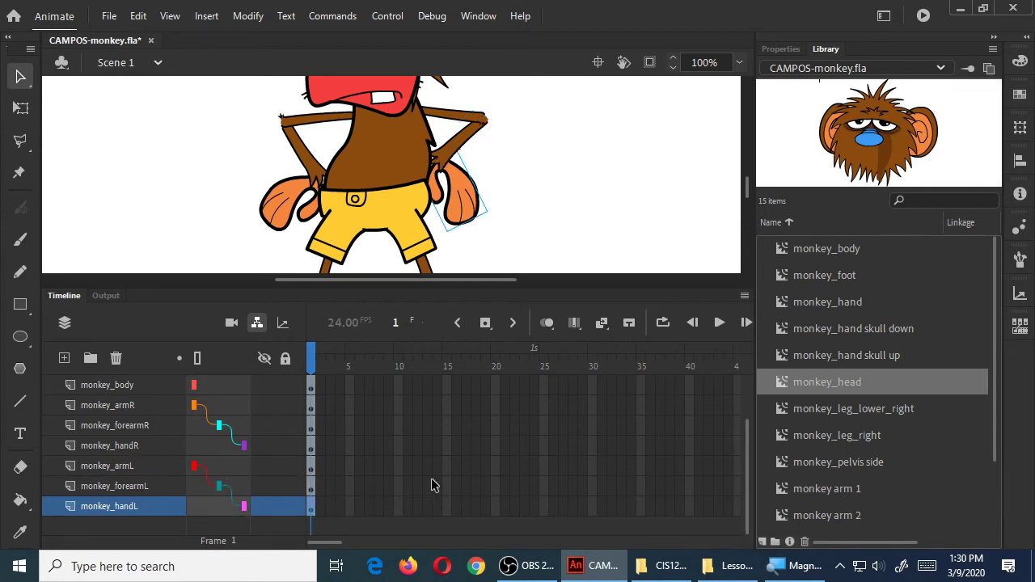
{"action": "left_click", "coordinate": [233, 476]}
{"action": "left_click", "coordinate": [484, 450]}
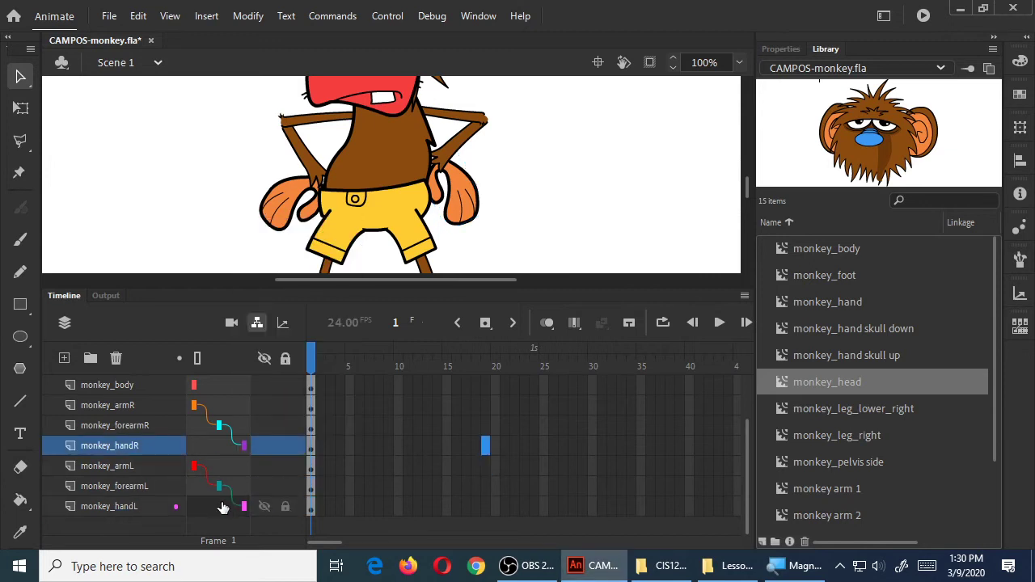
{"action": "left_click", "coordinate": [130, 467]}
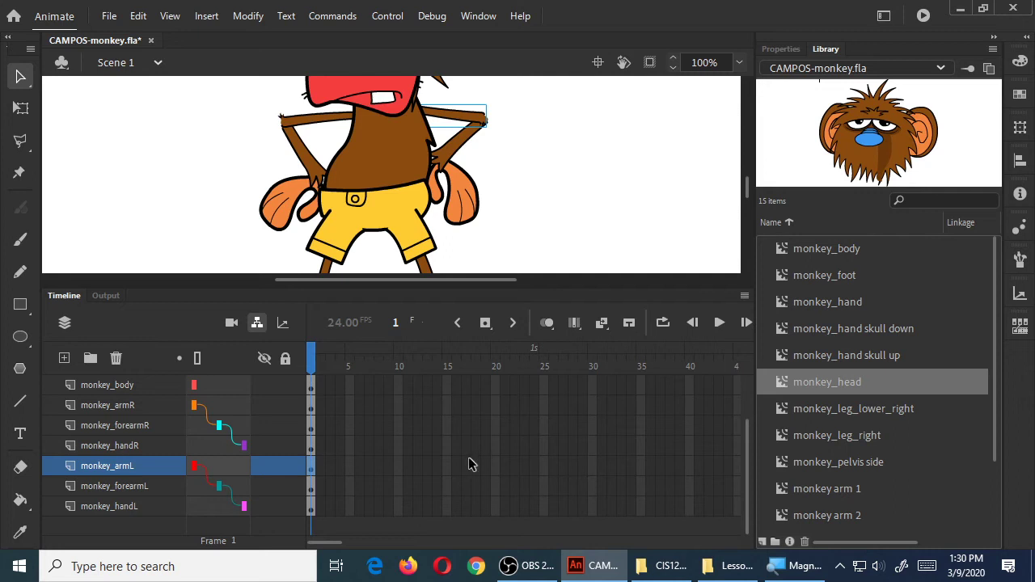
Step: Go from the monkey_handL layer to its parent layer monkey_forearmL, select monkey_handL again and check its parent options
{"action": "right_click", "coordinate": [212, 509]}
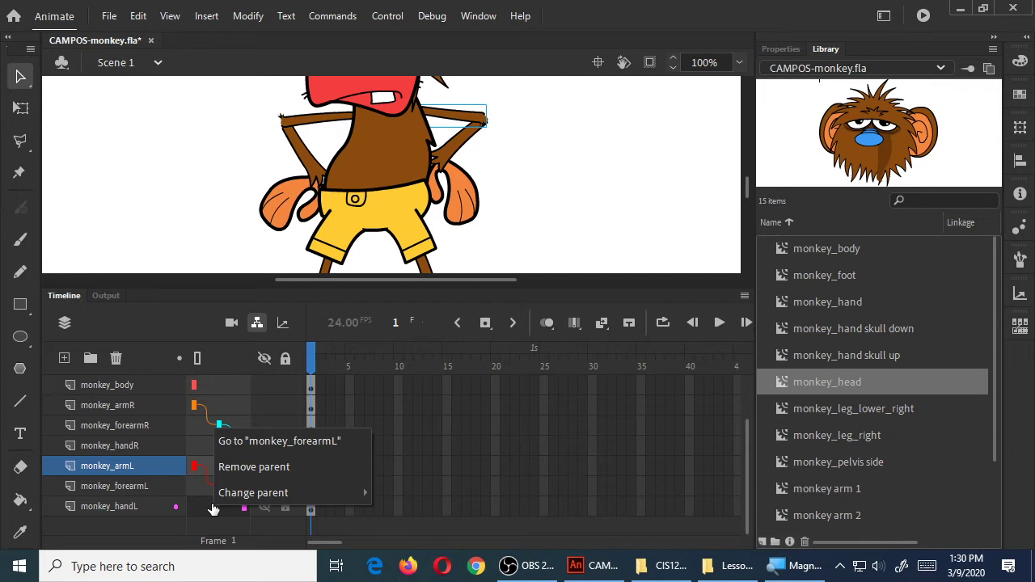
{"action": "left_click", "coordinate": [279, 441]}
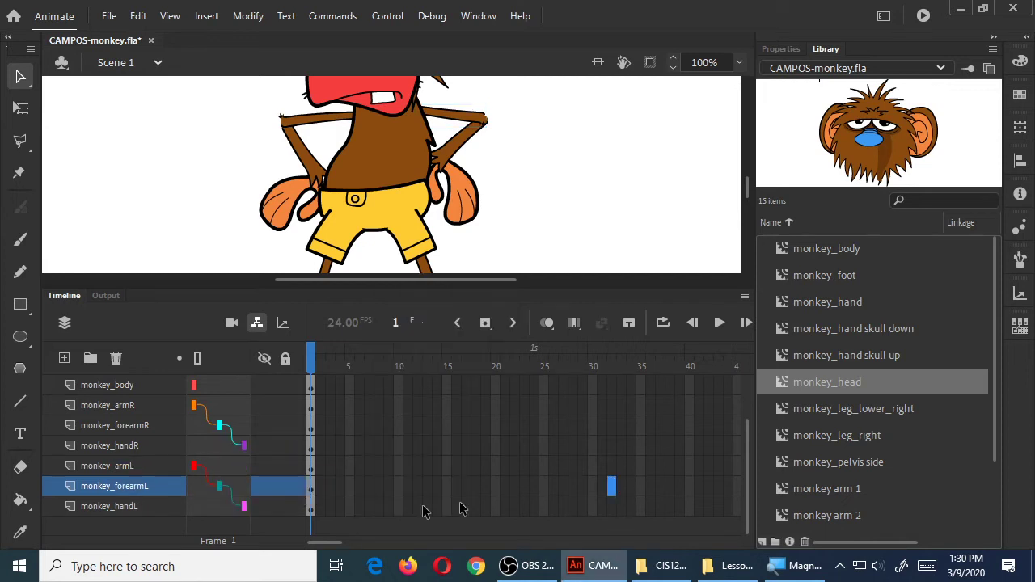
{"action": "left_click", "coordinate": [142, 508]}
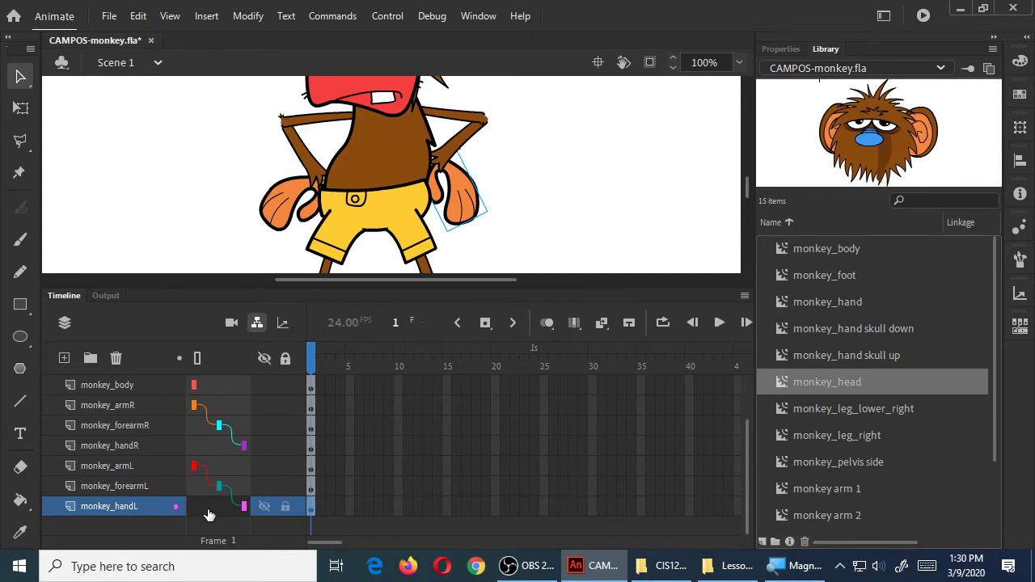
{"action": "right_click", "coordinate": [209, 515]}
{"action": "mouse_move", "coordinate": [229, 503]}
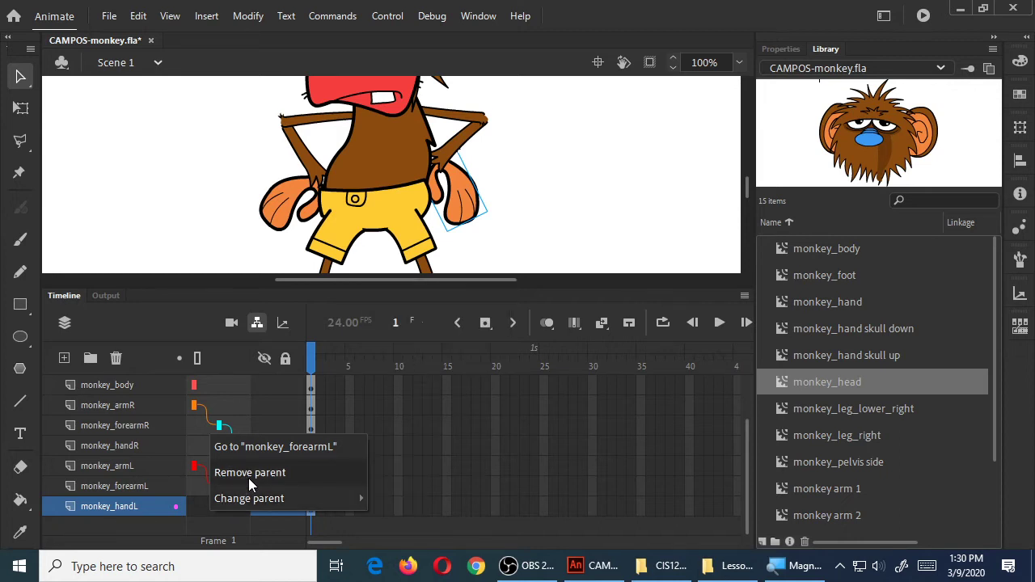
{"action": "left_click", "coordinate": [286, 446]}
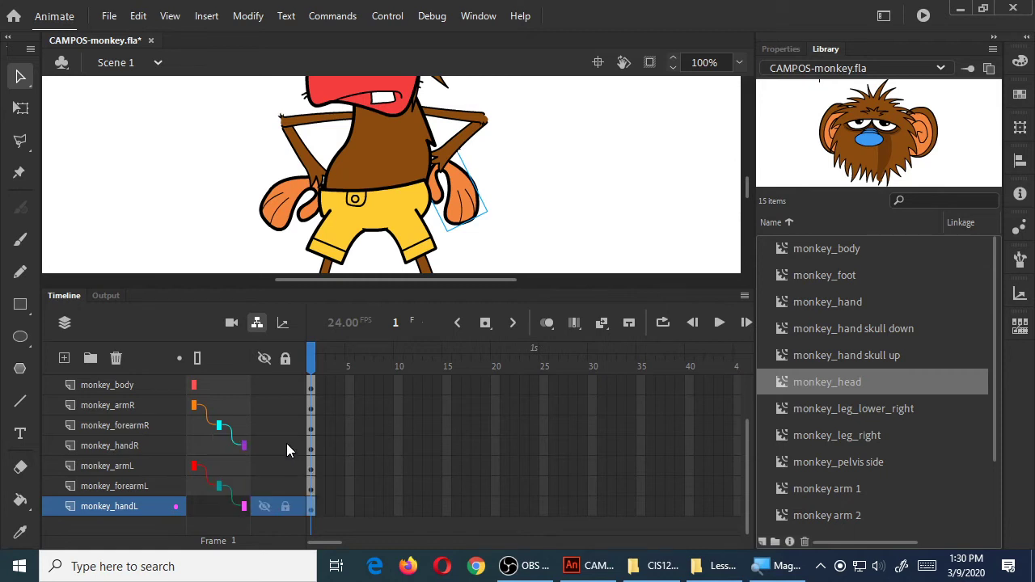
Step: Examine the parent options of the monkey_forearmL, monkey_armL and monkey_handL layers and close them without choosing a parent
{"action": "right_click", "coordinate": [196, 491]}
{"action": "left_click", "coordinate": [159, 508]}
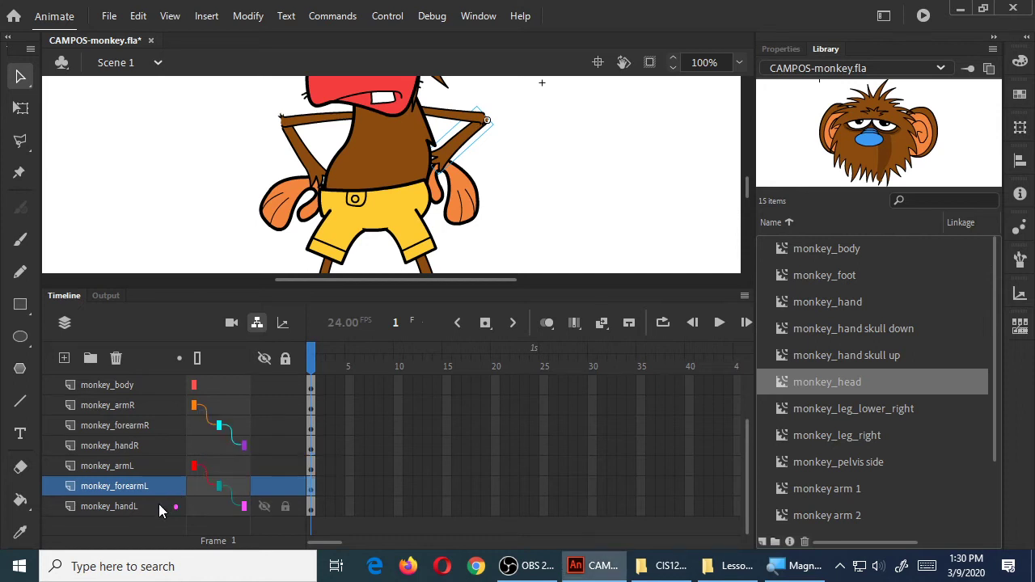
{"action": "left_click", "coordinate": [159, 508]}
{"action": "left_click", "coordinate": [231, 469]}
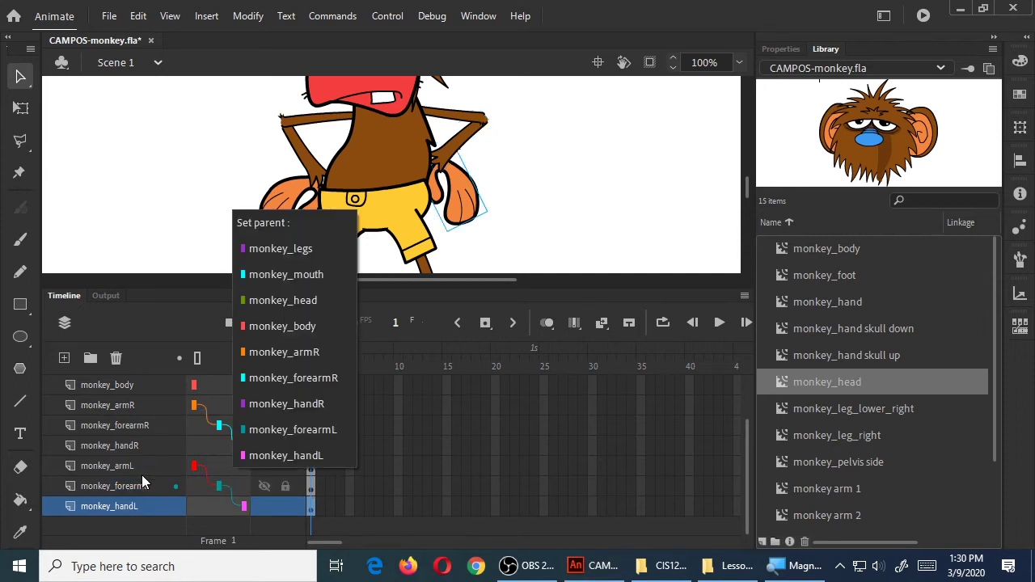
{"action": "left_click", "coordinate": [164, 472]}
{"action": "left_click", "coordinate": [225, 471]}
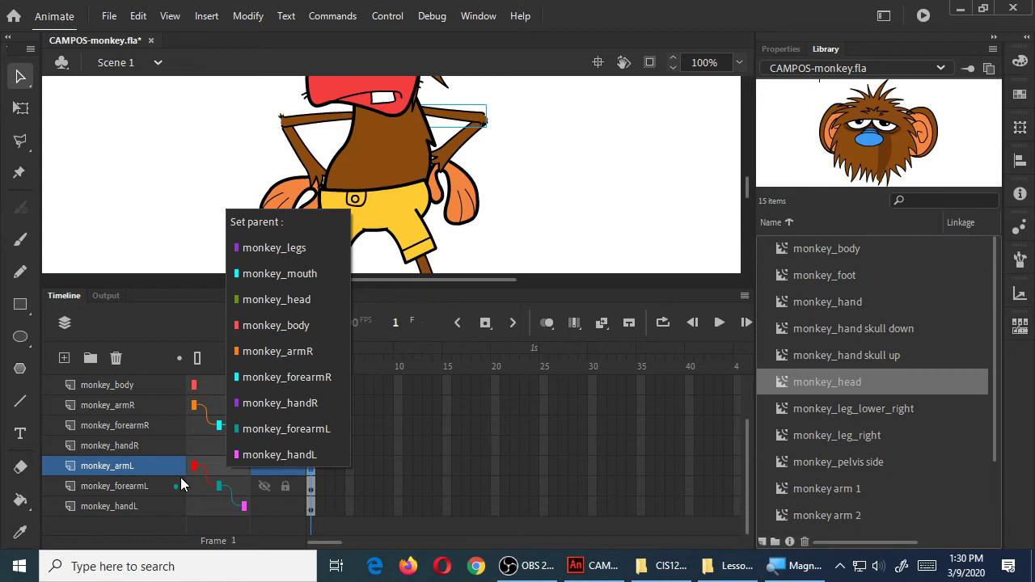
{"action": "right_click", "coordinate": [197, 487]}
{"action": "right_click", "coordinate": [205, 506]}
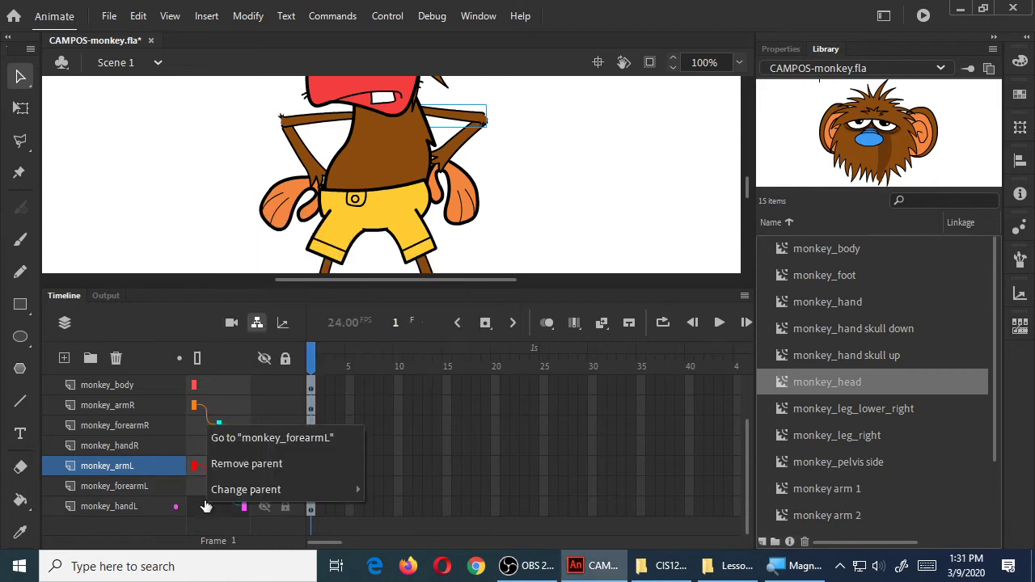
{"action": "left_click", "coordinate": [143, 506]}
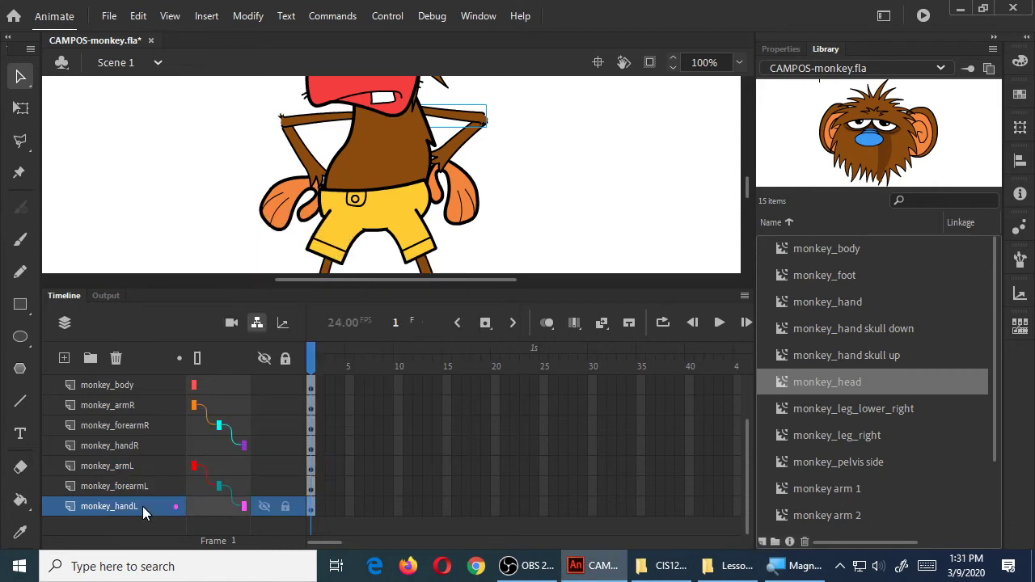
{"action": "right_click", "coordinate": [204, 507]}
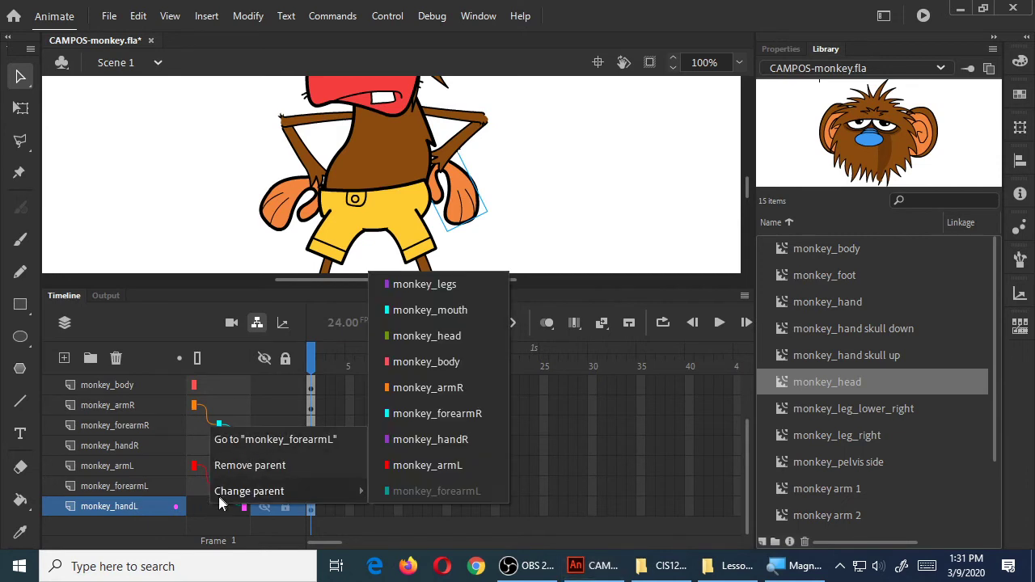
{"action": "left_click", "coordinate": [204, 522]}
Step: Parent the monkey_armR and monkey_armL layers to monkey_body
{"action": "scroll", "coordinate": [421, 477], "scroll_direction": "up", "scroll_amount": 2}
{"action": "scroll", "coordinate": [425, 483], "scroll_direction": "down", "scroll_amount": 2}
{"action": "scroll", "coordinate": [427, 490], "scroll_direction": "up", "scroll_amount": 2}
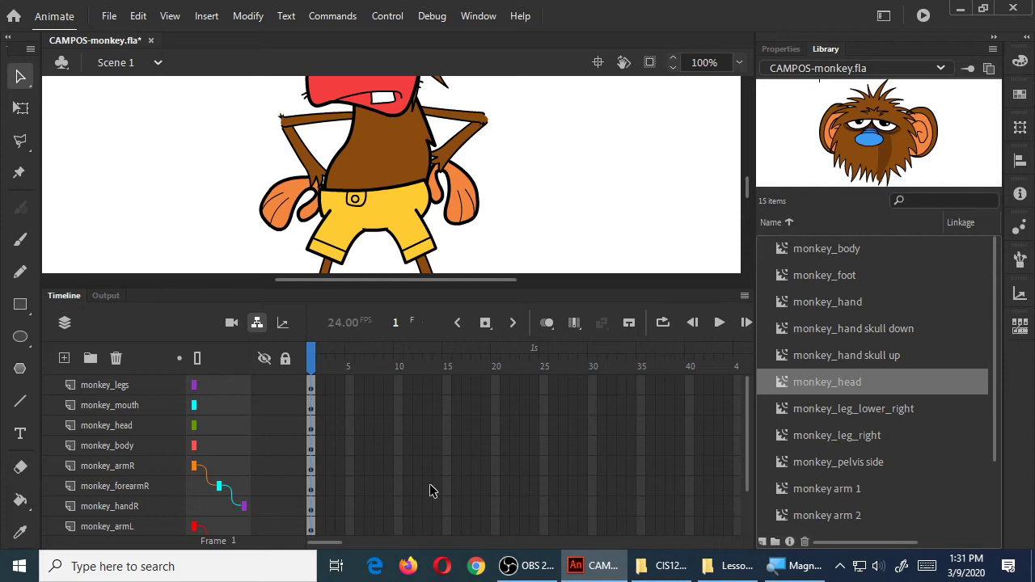
{"action": "scroll", "coordinate": [366, 497], "scroll_direction": "down", "scroll_amount": 2}
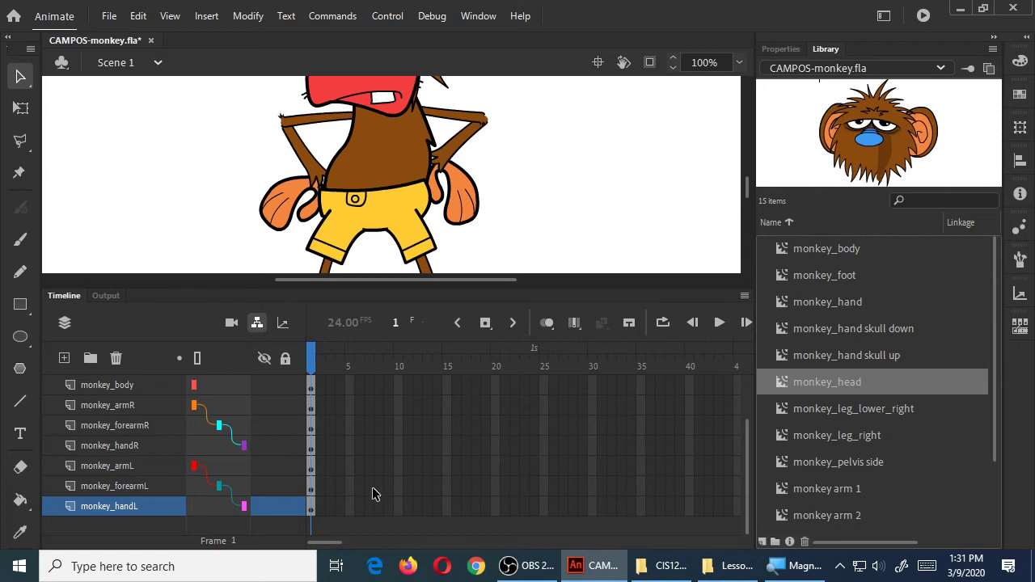
{"action": "scroll", "coordinate": [200, 448], "scroll_direction": "up", "scroll_amount": 2}
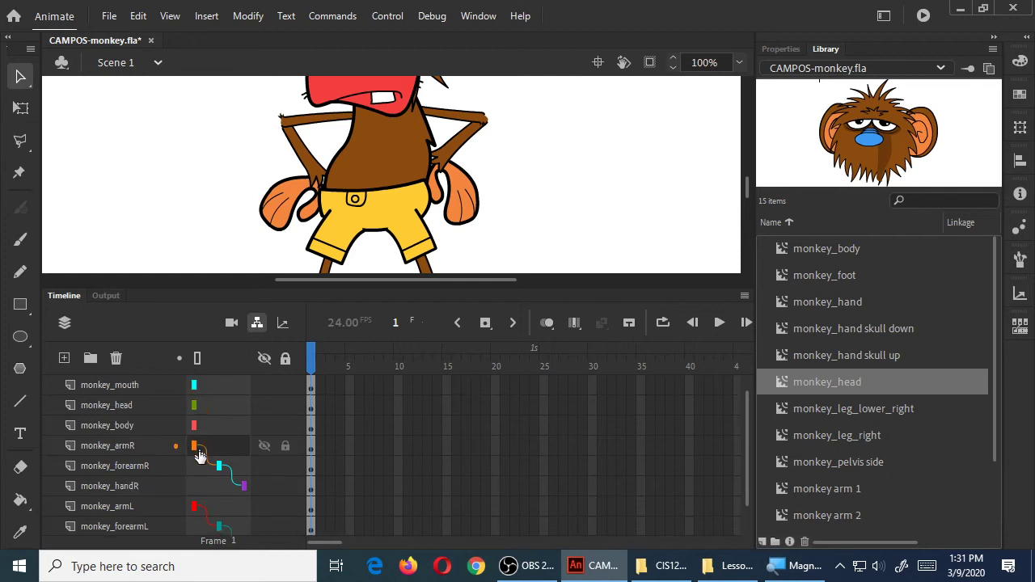
{"action": "left_click_drag", "start_coordinate": [193, 451], "coordinate": [199, 430]}
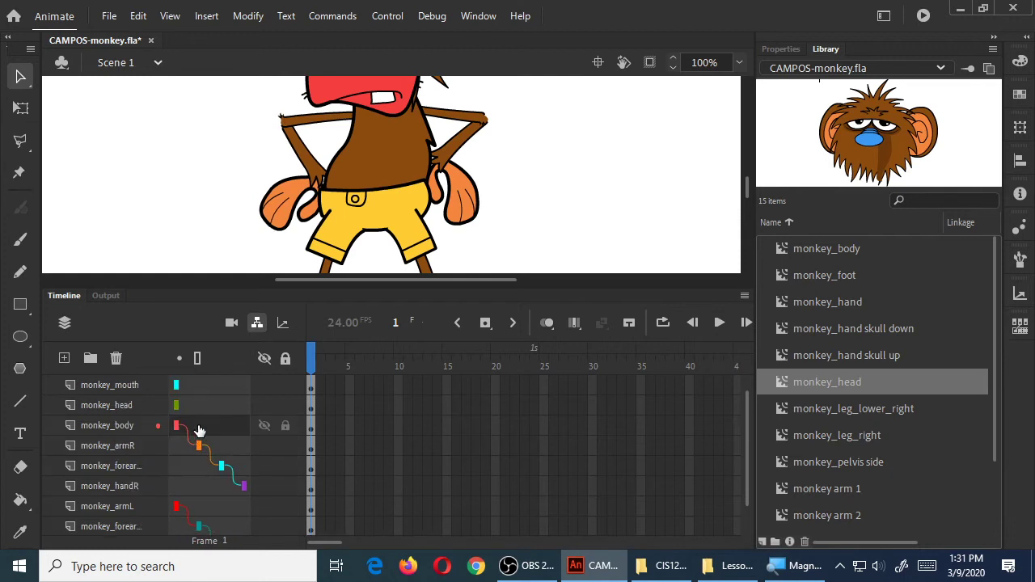
{"action": "left_click_drag", "start_coordinate": [176, 507], "coordinate": [178, 426]}
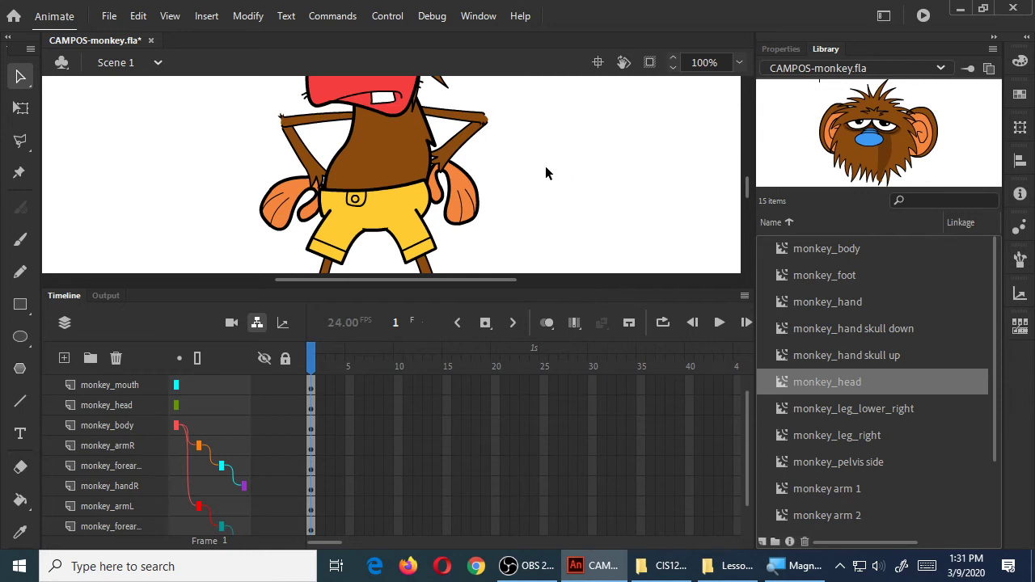
Step: Test the arm links by moving the monkey_body artwork away from the head and shorts, and undo the move
{"action": "left_click_drag", "start_coordinate": [393, 157], "coordinate": [581, 208]}
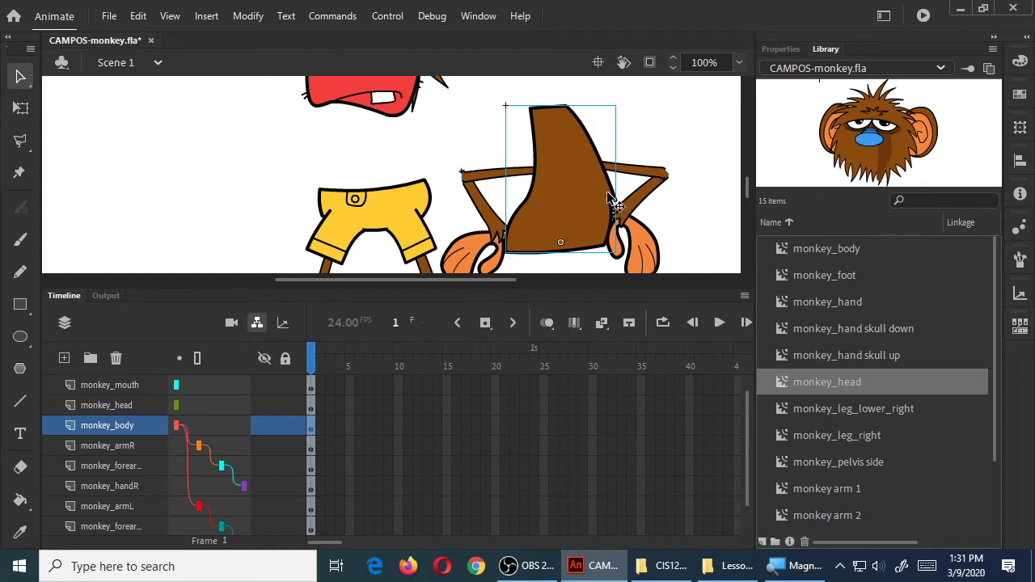
{"action": "key", "text": "ctrl+z"}
{"action": "key", "text": "ctrl+z"}
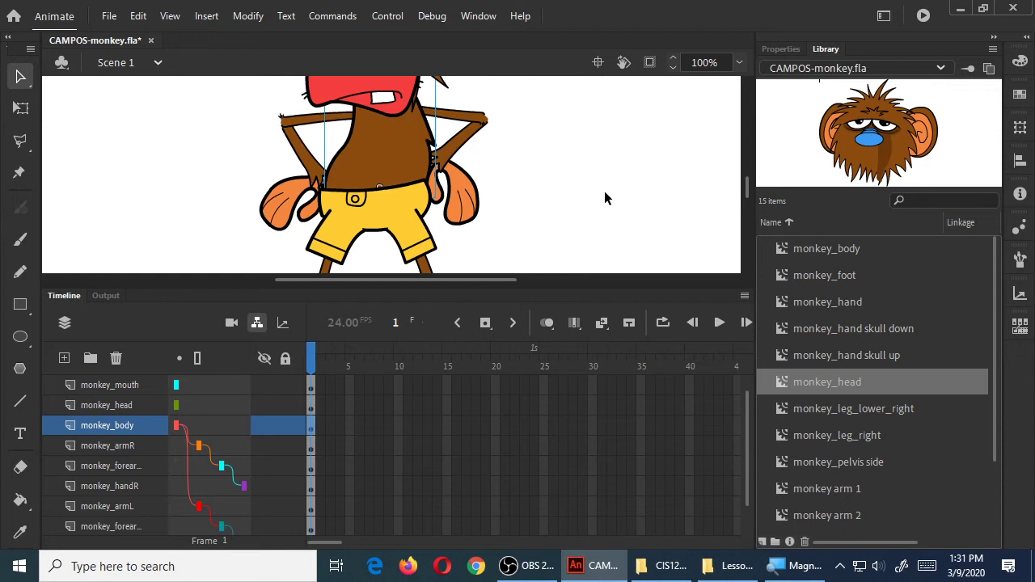
Step: View and dismiss the parent options of monkey_mouth, and link that layer directly to monkey_head as its parent
{"action": "scroll", "coordinate": [231, 438], "scroll_direction": "up", "scroll_amount": 1}
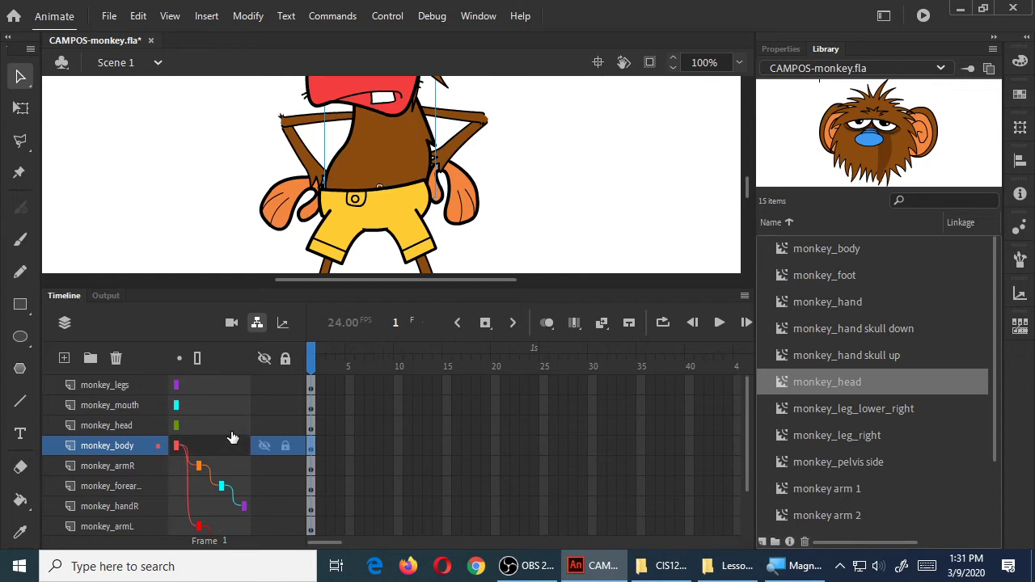
{"action": "left_click", "coordinate": [187, 405]}
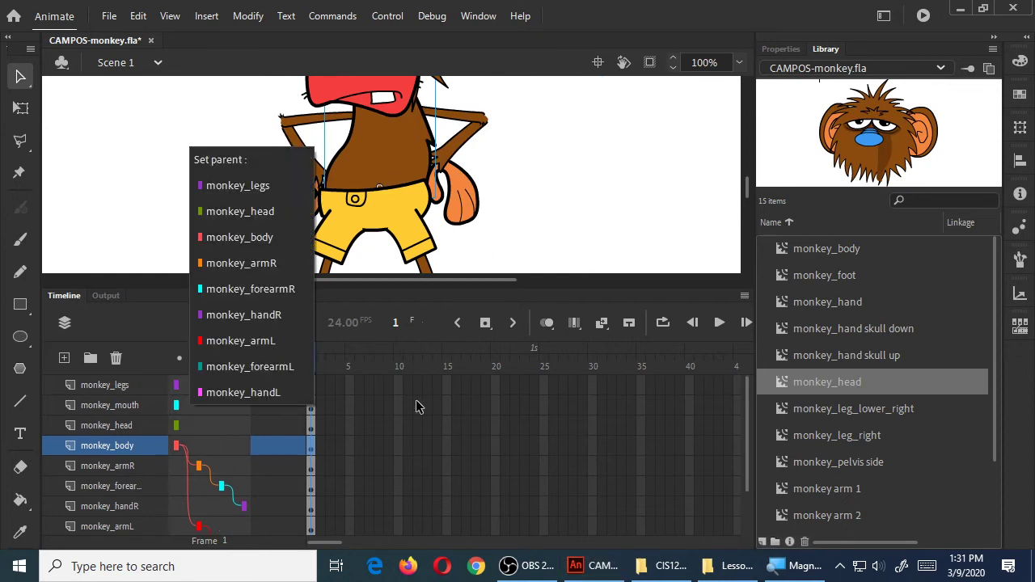
{"action": "left_click", "coordinate": [208, 407]}
{"action": "scroll", "coordinate": [488, 251], "scroll_direction": "up", "scroll_amount": 3}
{"action": "scroll", "coordinate": [488, 252], "scroll_direction": "up", "scroll_amount": 3}
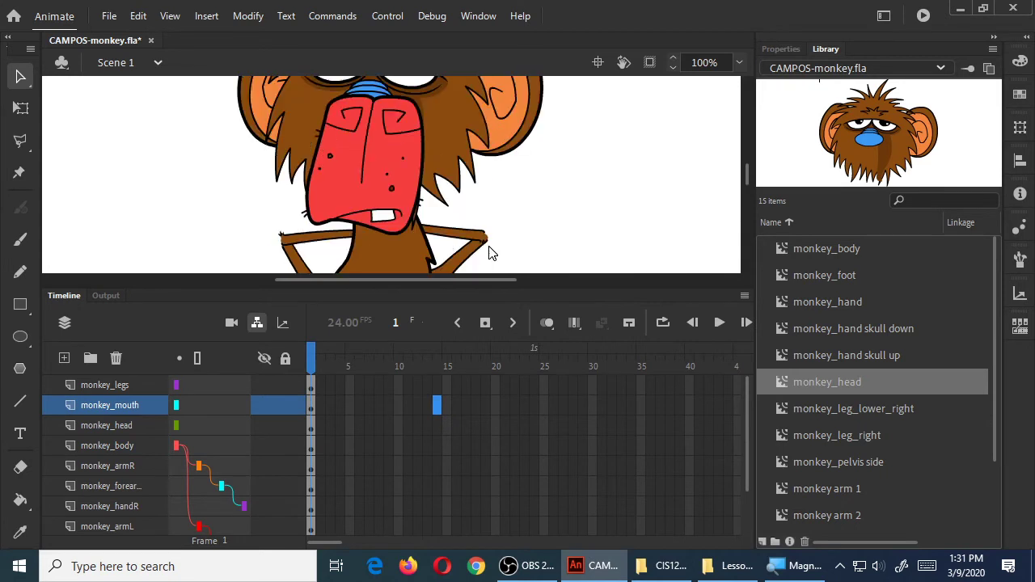
{"action": "left_click_drag", "start_coordinate": [179, 404], "coordinate": [181, 429]}
Step: Test-move the head with the mouth linked, undo the move and the link, and repeat the test unlinked before undoing it
{"action": "left_click_drag", "start_coordinate": [459, 160], "coordinate": [644, 196]}
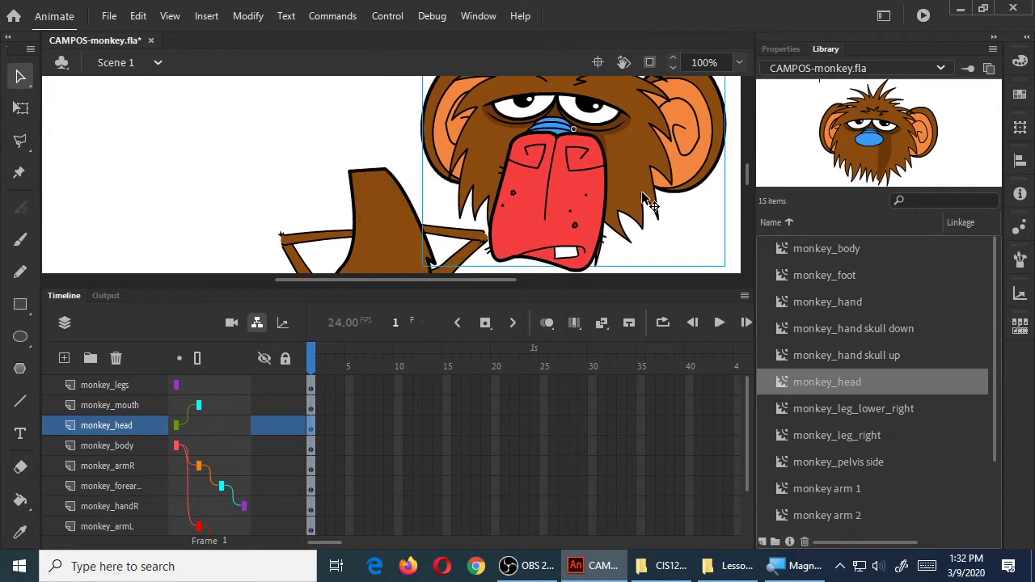
{"action": "key", "text": "ctrl+z"}
{"action": "key", "text": "ctrl+z"}
{"action": "left_click_drag", "start_coordinate": [442, 131], "coordinate": [671, 194]}
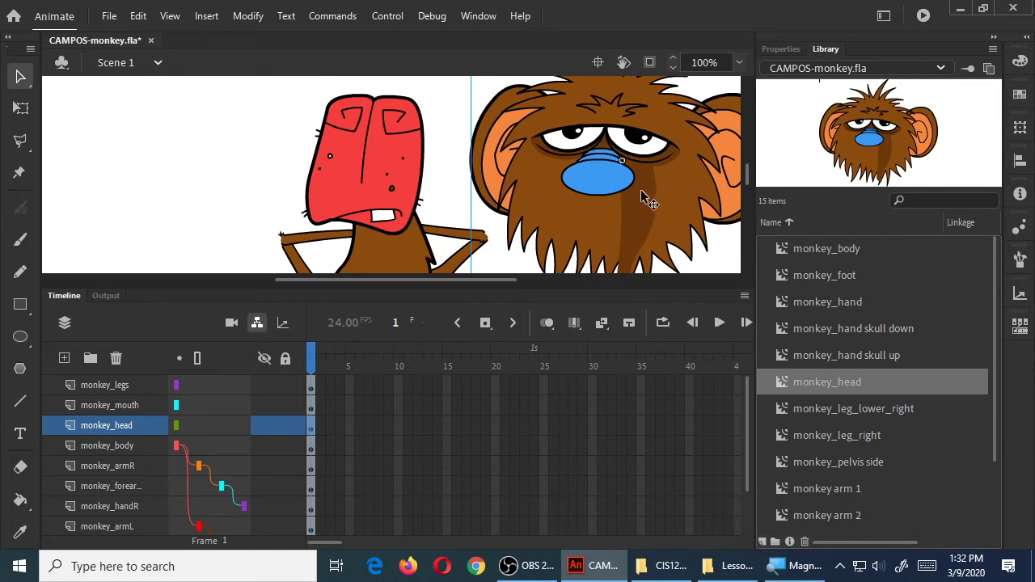
{"action": "key", "text": "ctrl+z"}
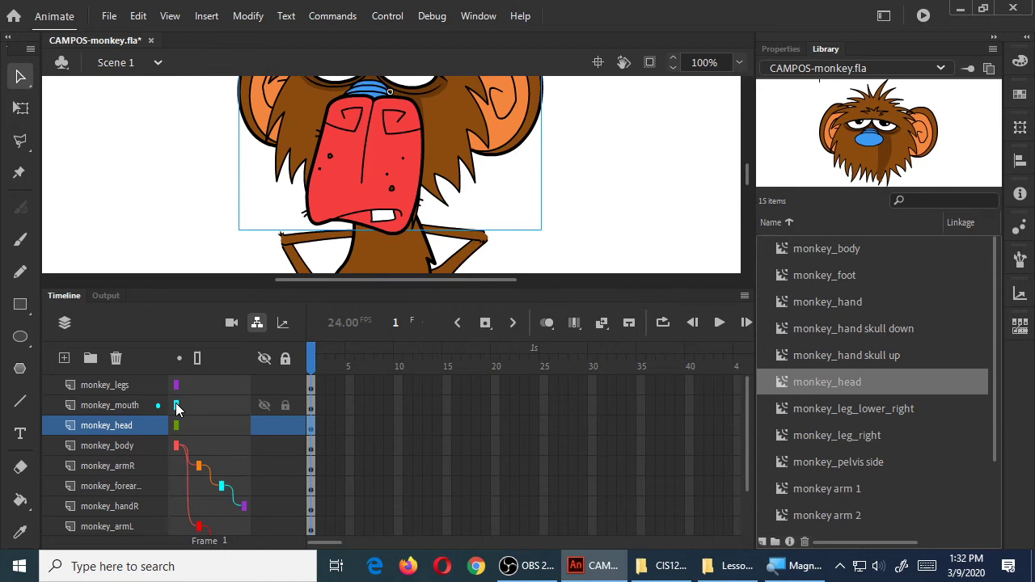
Step: Parent monkey_mouth to monkey_head, and parent both monkey_head and monkey_legs to monkey_body
{"action": "left_click_drag", "start_coordinate": [177, 408], "coordinate": [180, 429]}
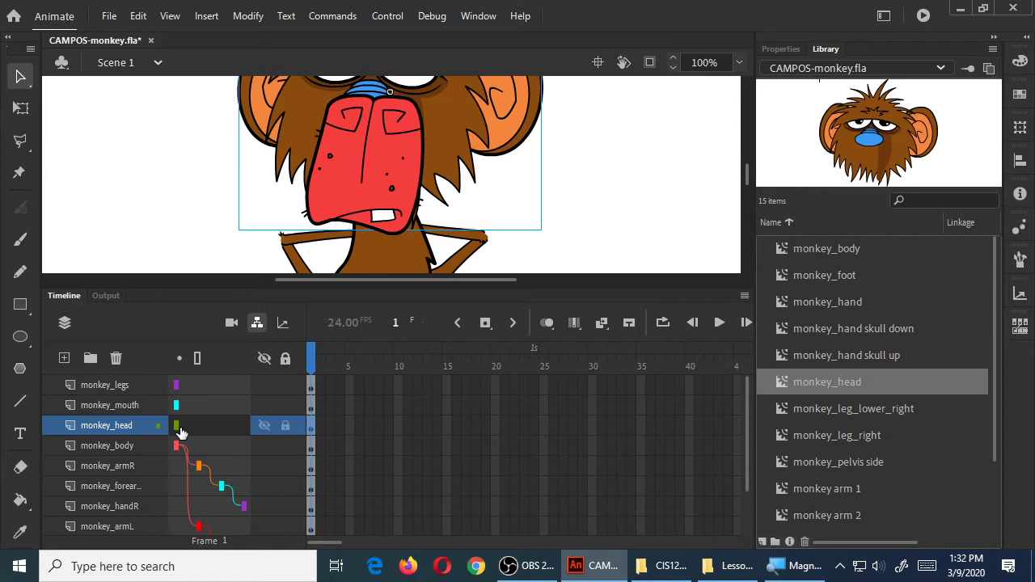
{"action": "mouse_move", "coordinate": [176, 425]}
{"action": "left_mouse_down"}
{"action": "mouse_move", "coordinate": [177, 406]}
{"action": "mouse_move", "coordinate": [177, 446]}
{"action": "left_mouse_up"}
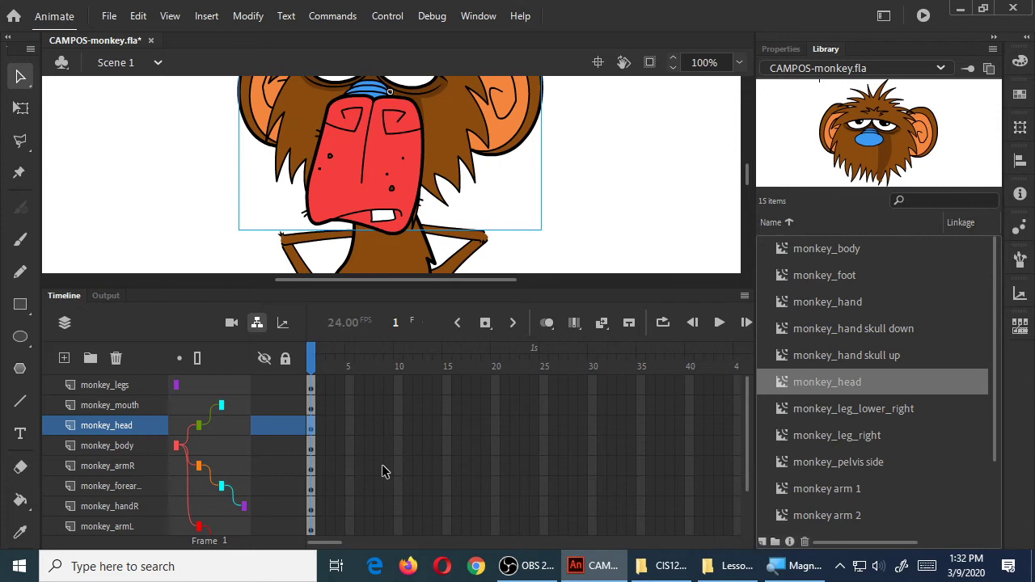
{"action": "left_click_drag", "start_coordinate": [172, 403], "coordinate": [178, 445]}
{"action": "scroll", "coordinate": [336, 485], "scroll_direction": "down", "scroll_amount": 2}
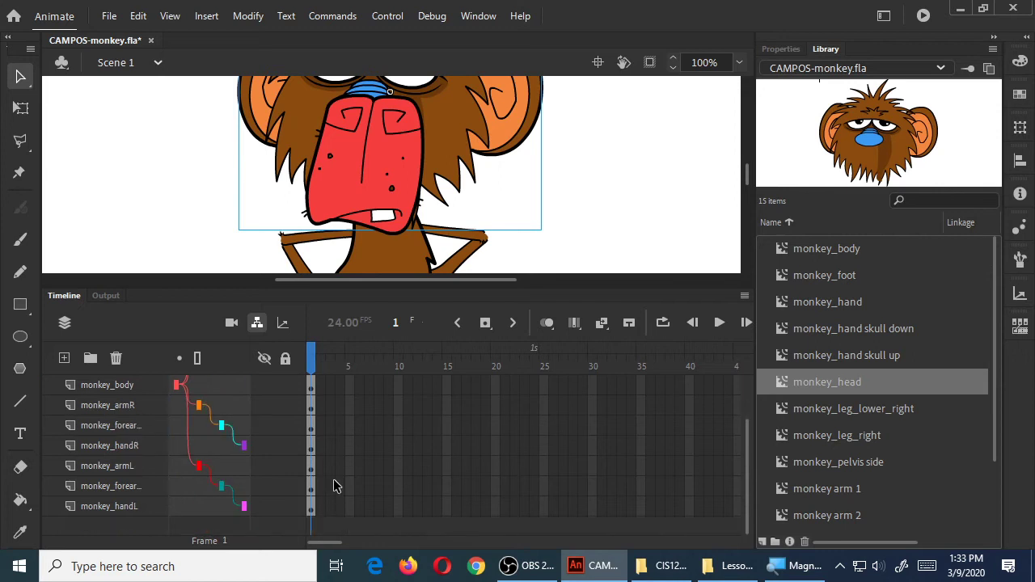
{"action": "scroll", "coordinate": [336, 485], "scroll_direction": "up", "scroll_amount": 2}
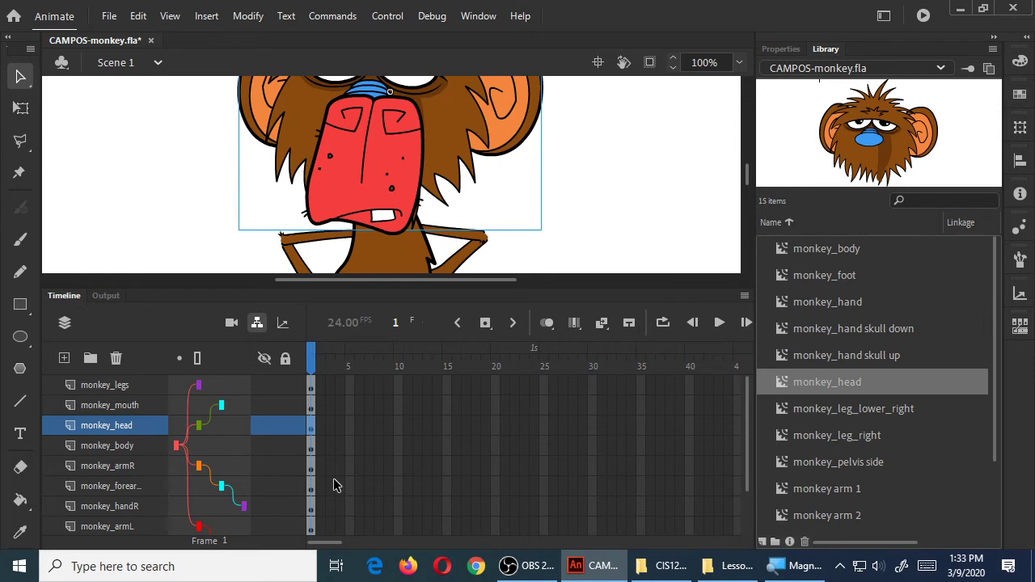
Step: Enlarge the timeline so that all ten layers fit, and save the document
{"action": "left_click_drag", "start_coordinate": [353, 283], "coordinate": [364, 170]}
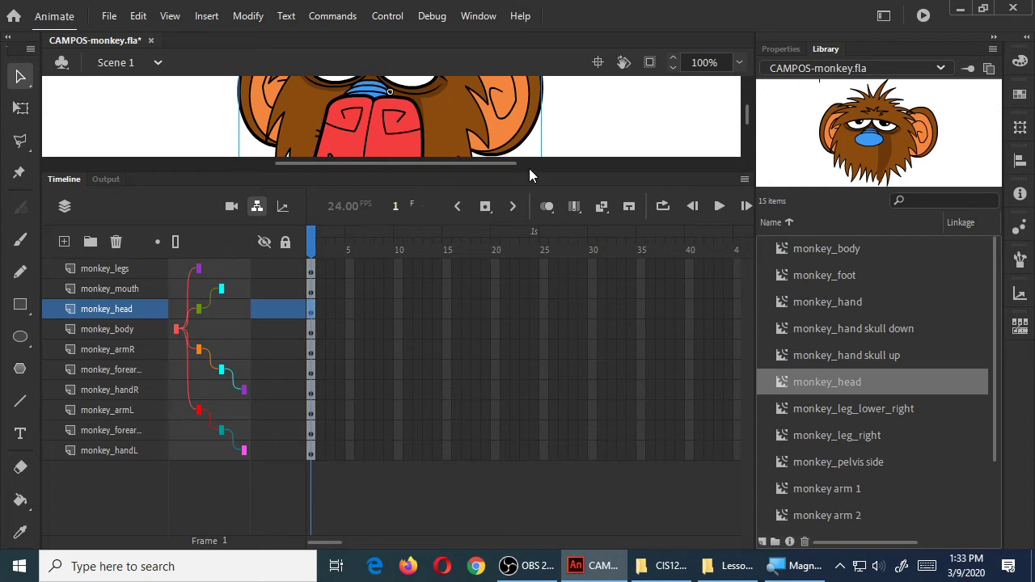
{"action": "left_click_drag", "start_coordinate": [529, 170], "coordinate": [526, 236]}
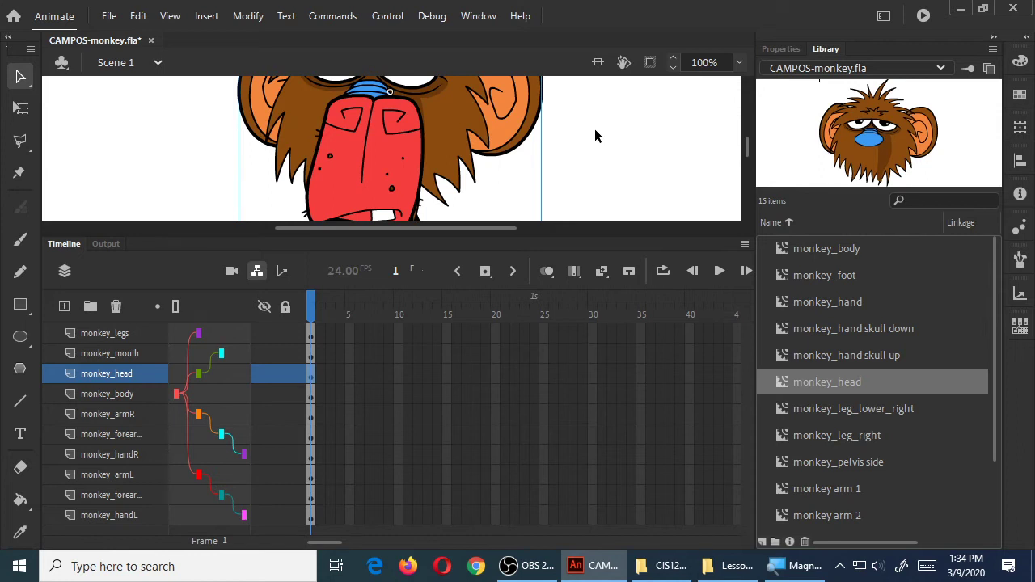
{"action": "key", "text": "ctrl+s"}
Step: Try extending monkey_legs and monkey_mouth to frame 100 one layer at a time, and undo both extensions
{"action": "left_click_drag", "start_coordinate": [332, 543], "coordinate": [389, 529]}
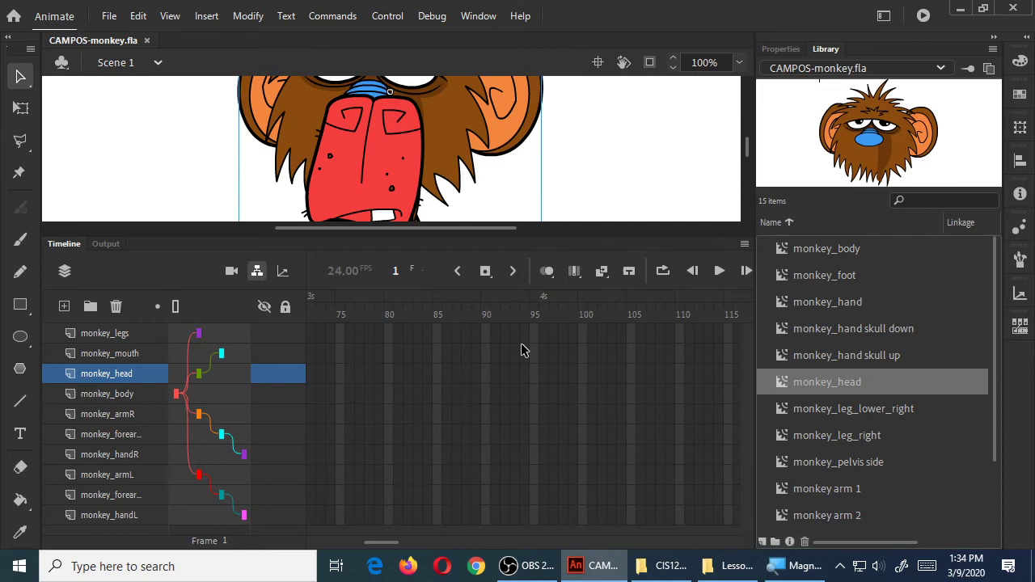
{"action": "left_click", "coordinate": [584, 338]}
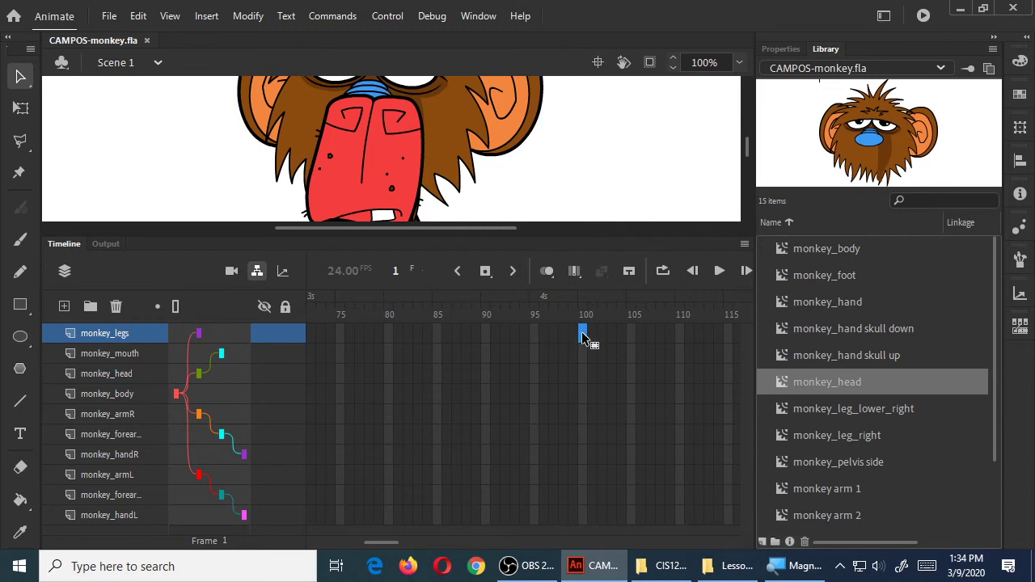
{"action": "key", "text": "F5"}
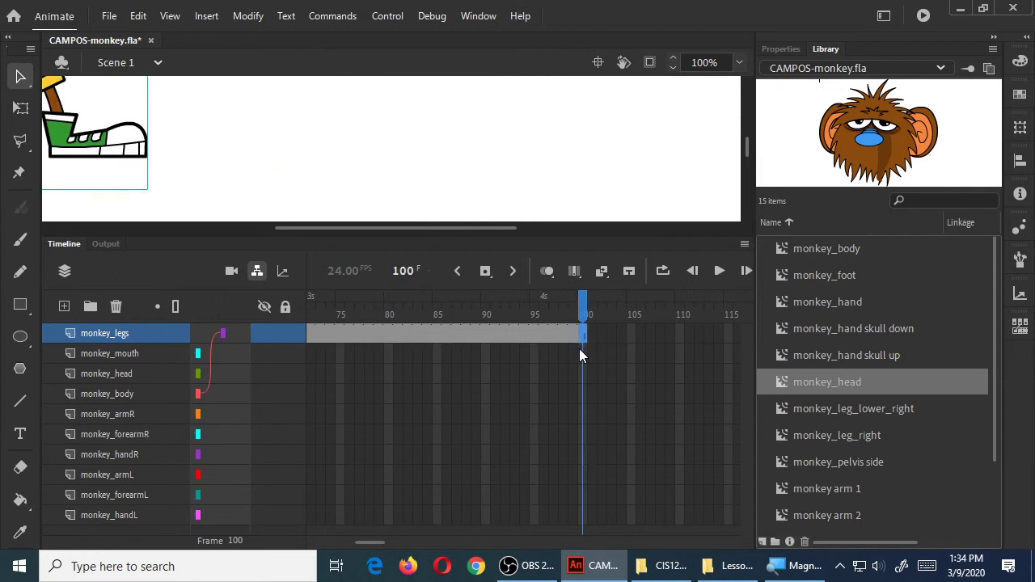
{"action": "left_click", "coordinate": [580, 353]}
{"action": "key", "text": "F5"}
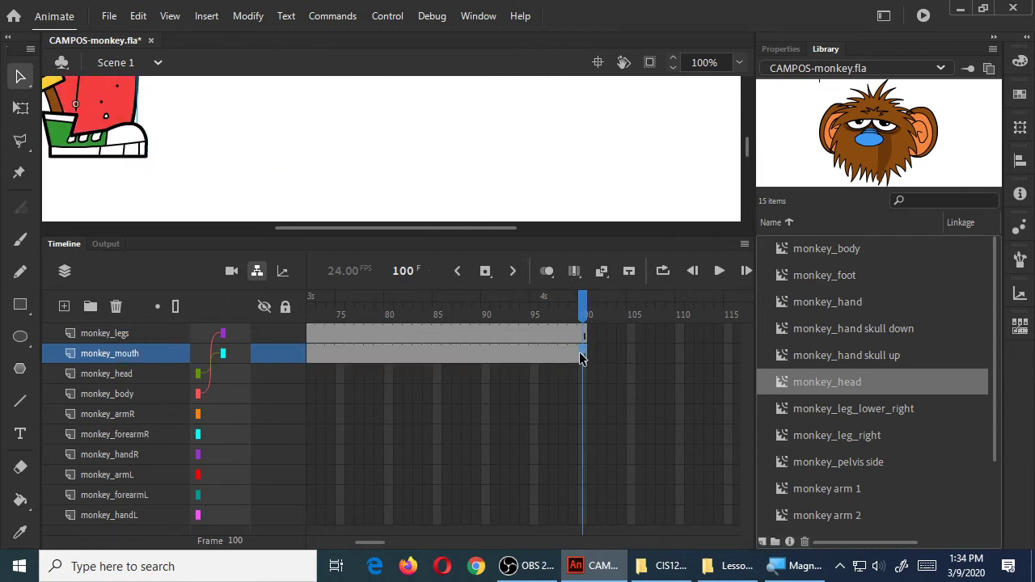
{"action": "key", "text": "ctrl+z"}
{"action": "key", "text": "ctrl+z"}
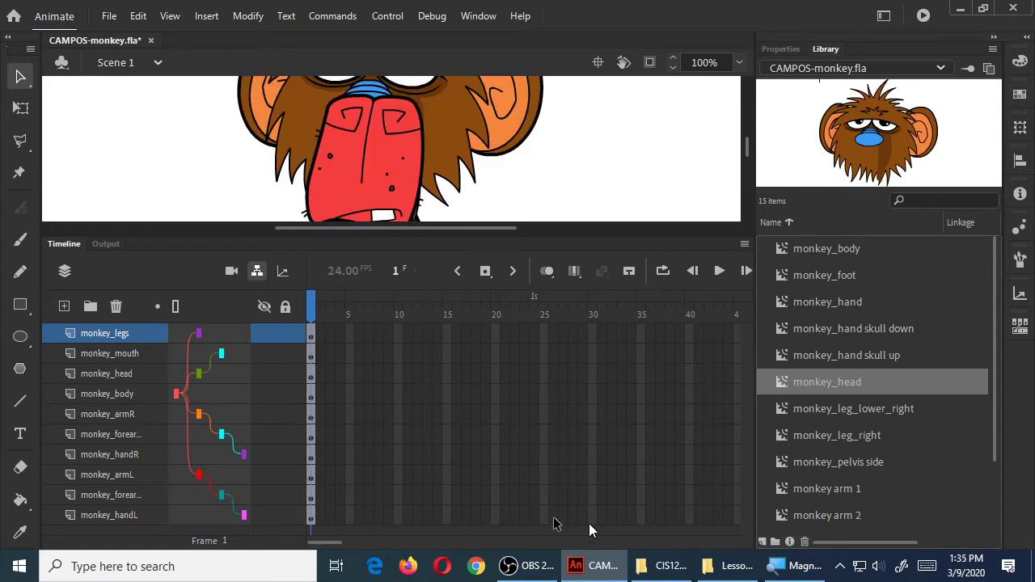
Step: Practise selecting frame 100 across all layers, clear that selection, and extend only the monkey_legs layer to frame 100
{"action": "left_click_drag", "start_coordinate": [331, 543], "coordinate": [394, 547]}
{"action": "left_click_drag", "start_coordinate": [521, 333], "coordinate": [526, 366]}
{"action": "left_click_drag", "start_coordinate": [524, 487], "coordinate": [524, 515]}
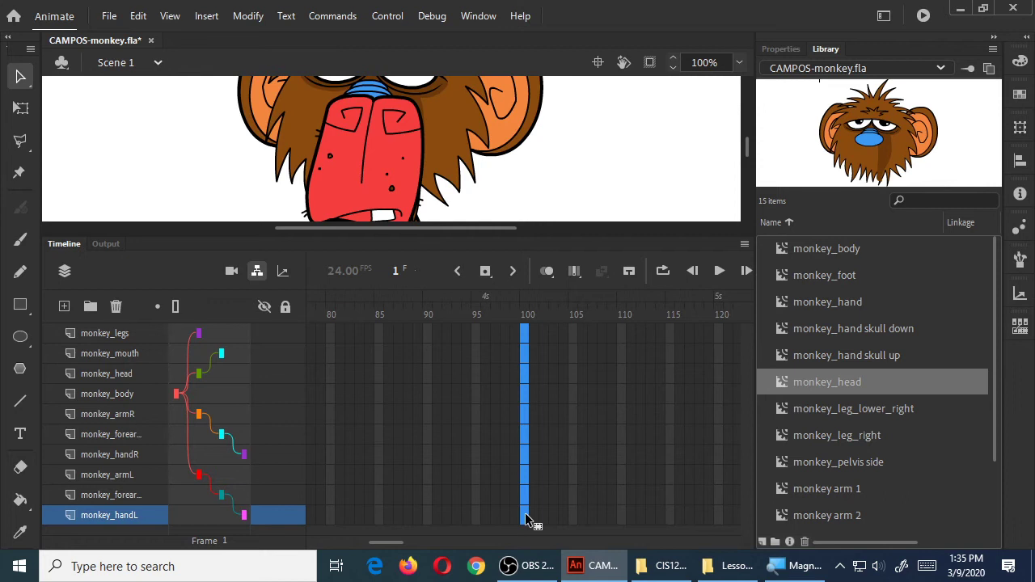
{"action": "left_click_drag", "start_coordinate": [563, 455], "coordinate": [573, 454]}
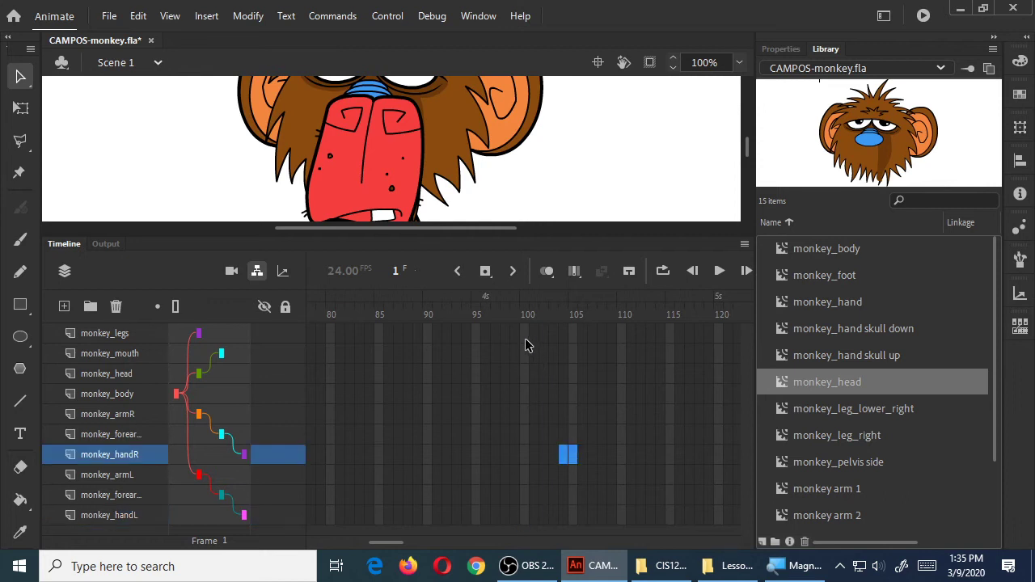
{"action": "left_click", "coordinate": [524, 334]}
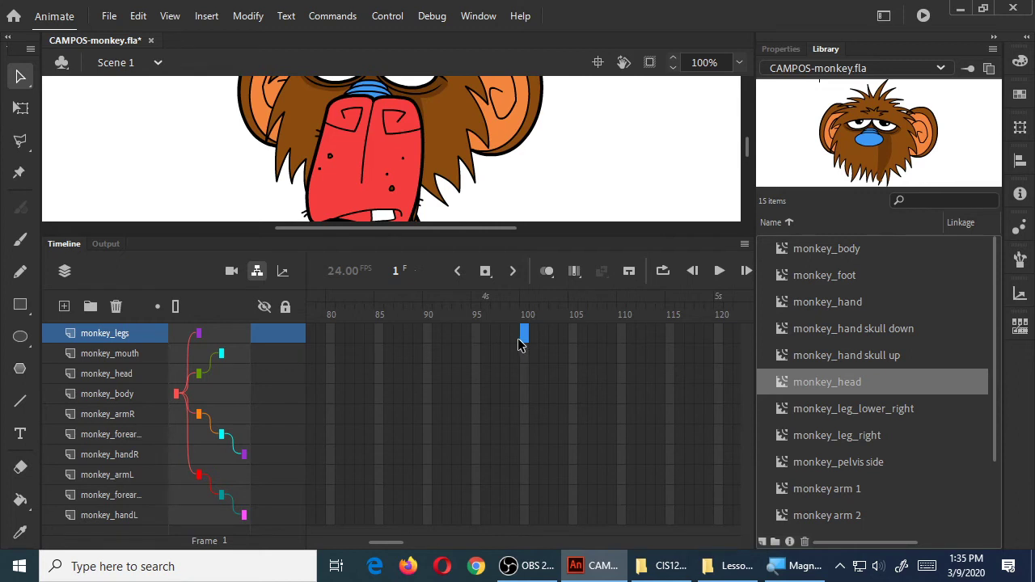
{"action": "key", "text": "F5"}
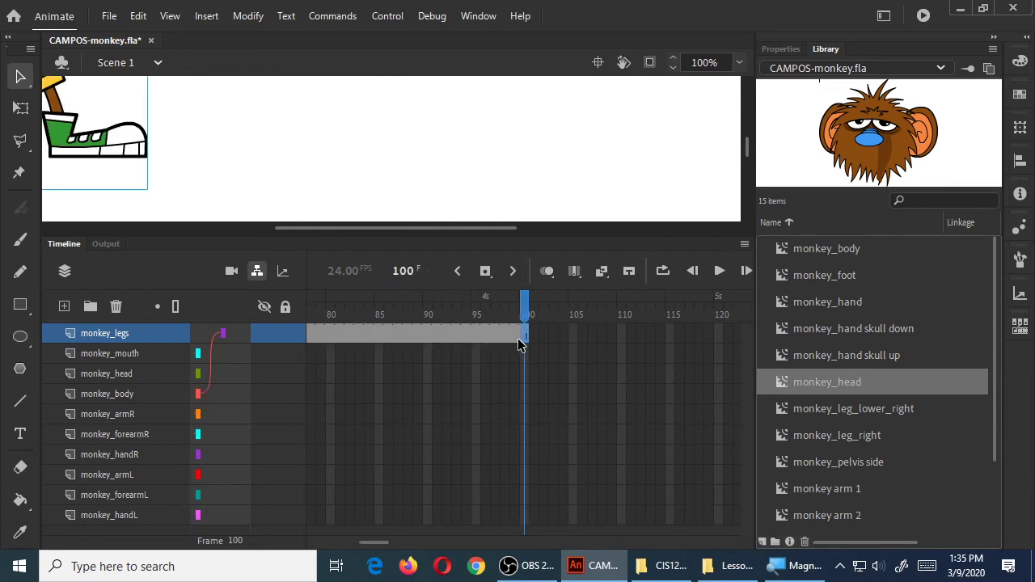
Step: Extend the nine remaining layers, monkey_mouth through monkey_handL, to frame 100 together and save the document
{"action": "left_click_drag", "start_coordinate": [525, 355], "coordinate": [523, 526]}
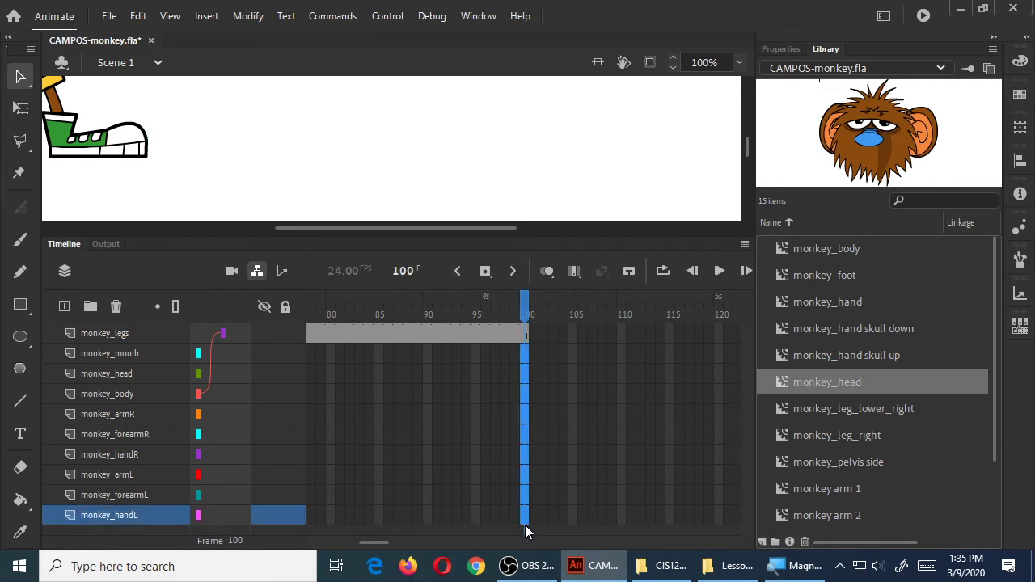
{"action": "key", "text": "F5"}
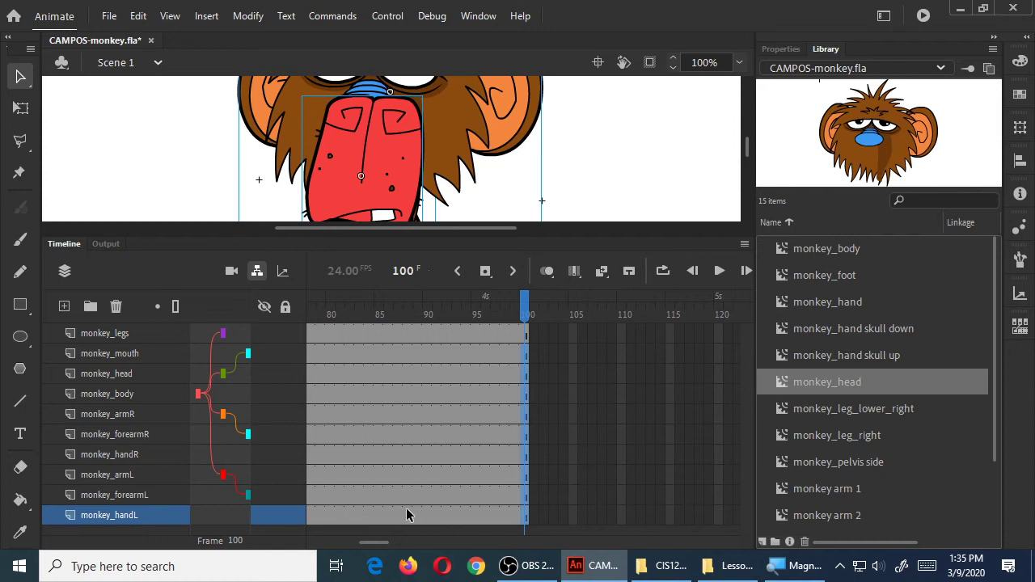
{"action": "mouse_move", "coordinate": [371, 544]}
{"action": "left_mouse_down"}
{"action": "mouse_move", "coordinate": [321, 551]}
{"action": "mouse_move", "coordinate": [337, 541]}
{"action": "mouse_move", "coordinate": [377, 541]}
{"action": "left_mouse_up"}
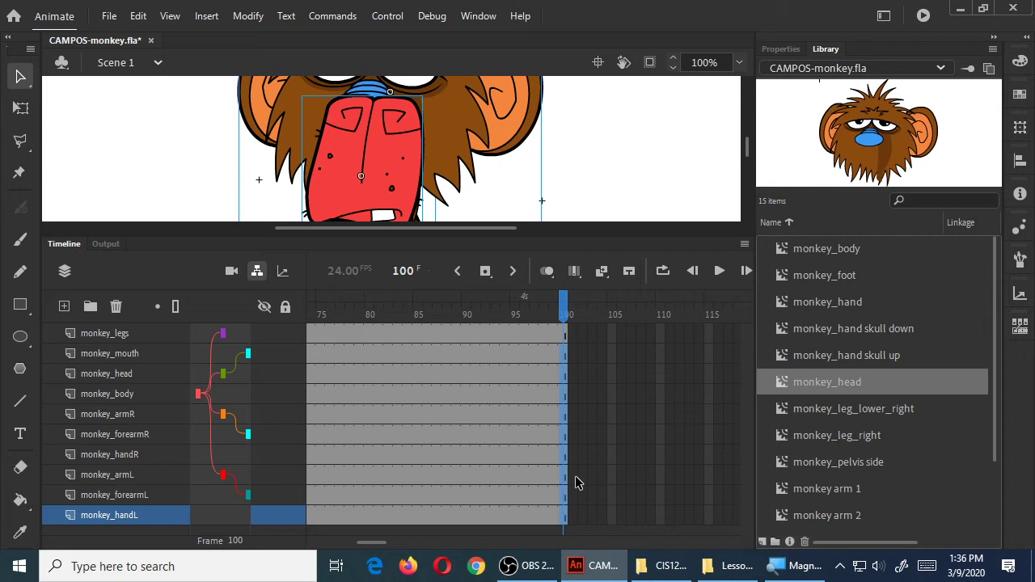
{"action": "key", "text": "ctrl+s"}
Step: Widen the timeline's layer area and insert keyframes at frames 10 and 15 on the monkey_forearmR layer
{"action": "left_click_drag", "start_coordinate": [372, 543], "coordinate": [315, 553]}
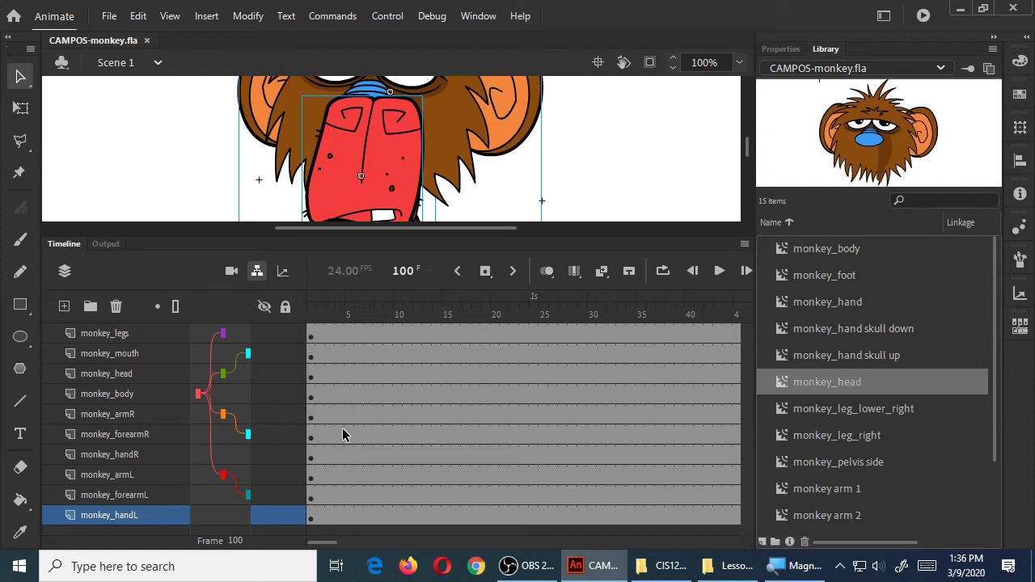
{"action": "left_click", "coordinate": [146, 434]}
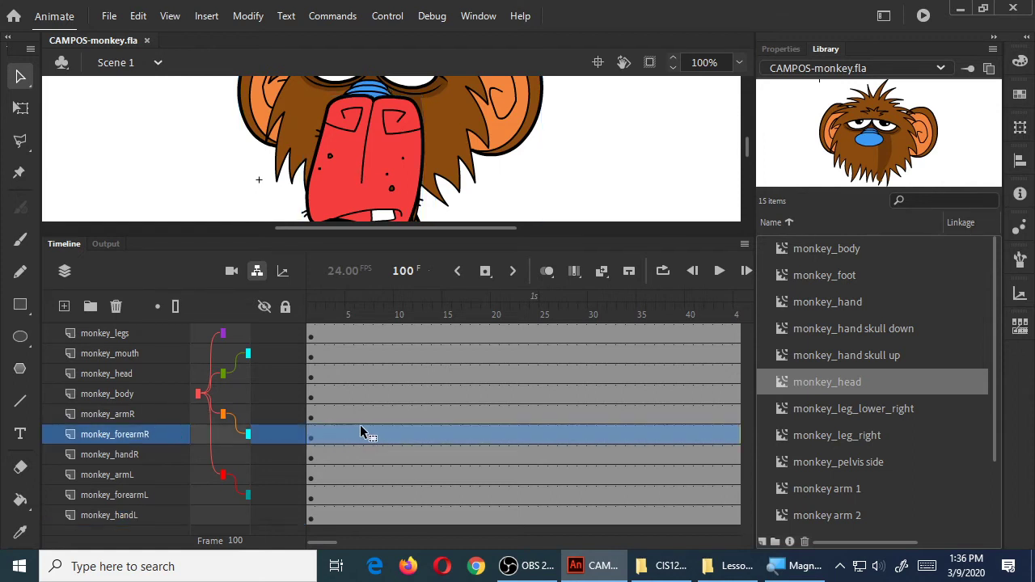
{"action": "left_click", "coordinate": [390, 436]}
{"action": "left_click", "coordinate": [397, 437]}
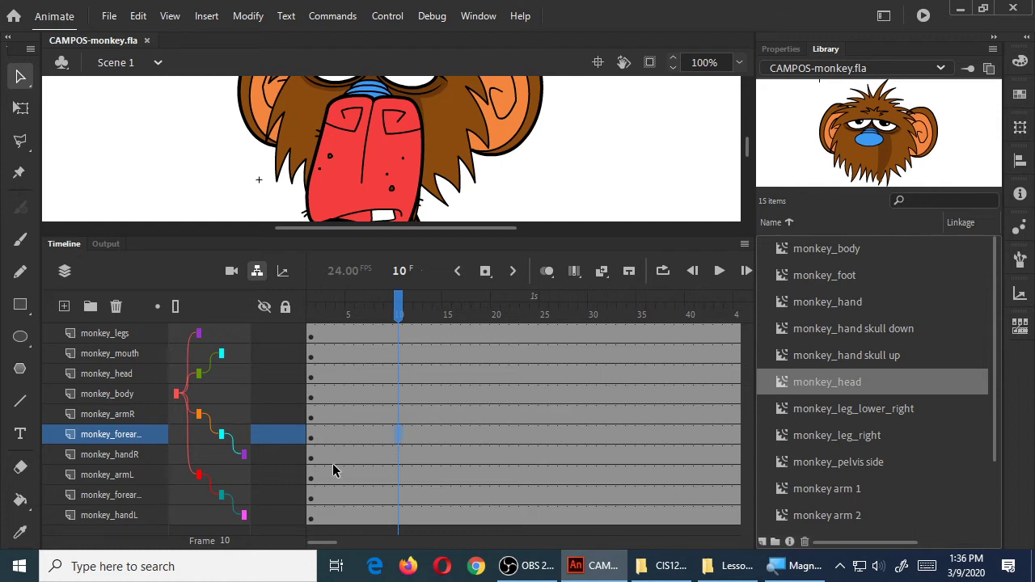
{"action": "left_click_drag", "start_coordinate": [308, 473], "coordinate": [335, 470]}
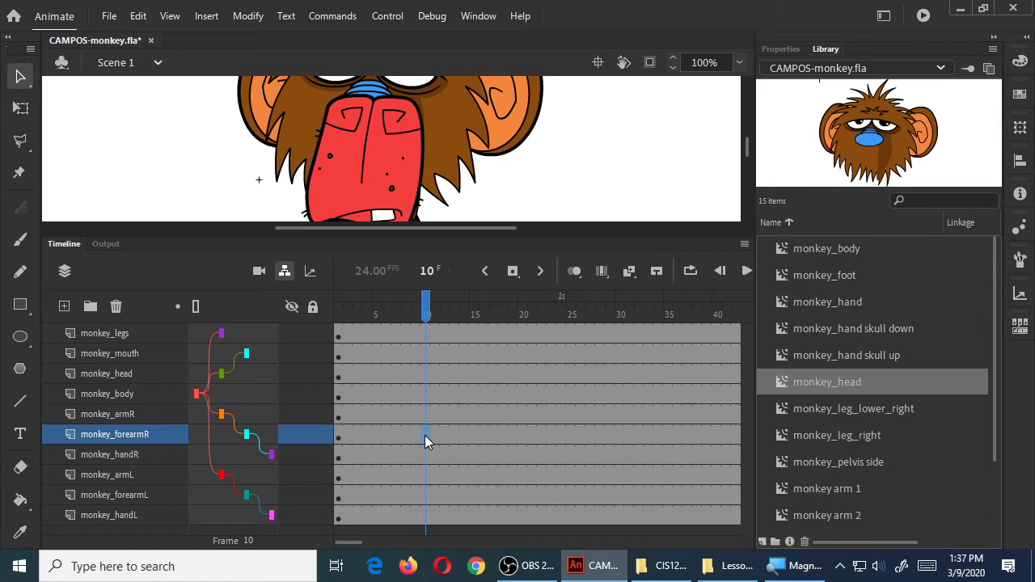
{"action": "key", "text": "F6"}
{"action": "left_click", "coordinate": [474, 439]}
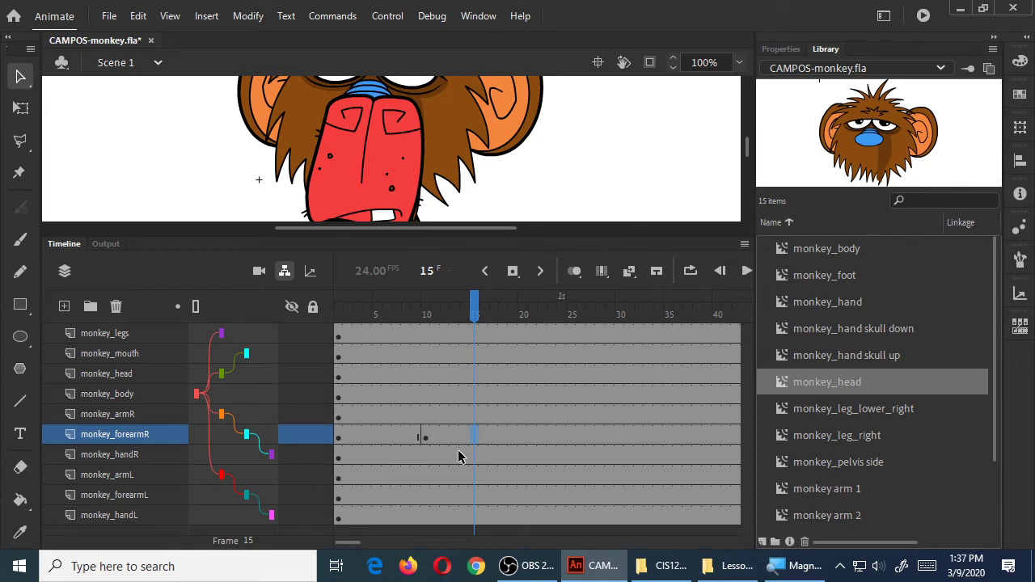
{"action": "key", "text": "F6"}
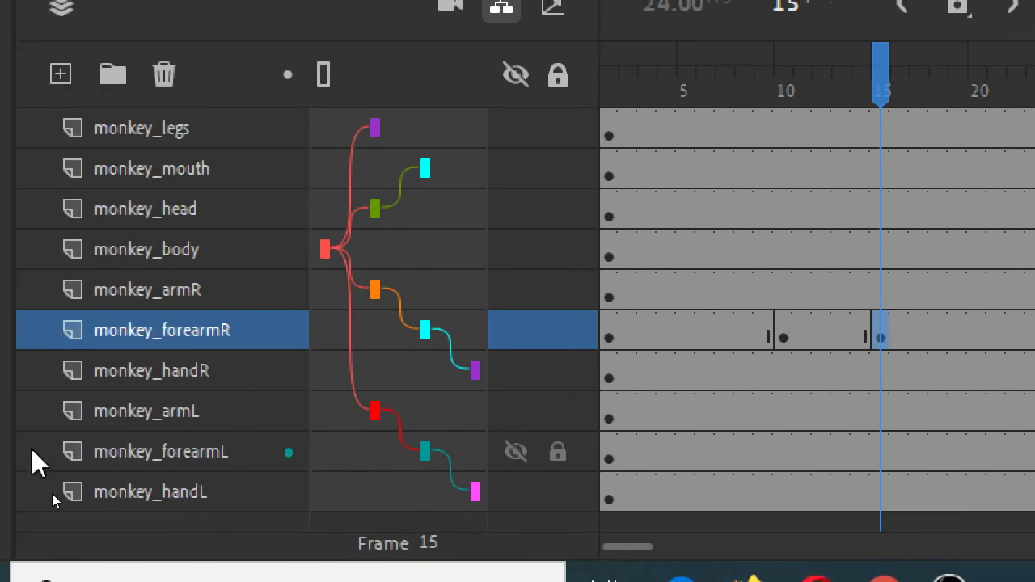
Step: Select the frame 15 keyframe of monkey_forearmR and activate Free Transform on the forearm
{"action": "left_click", "coordinate": [786, 334]}
{"action": "left_click", "coordinate": [874, 332]}
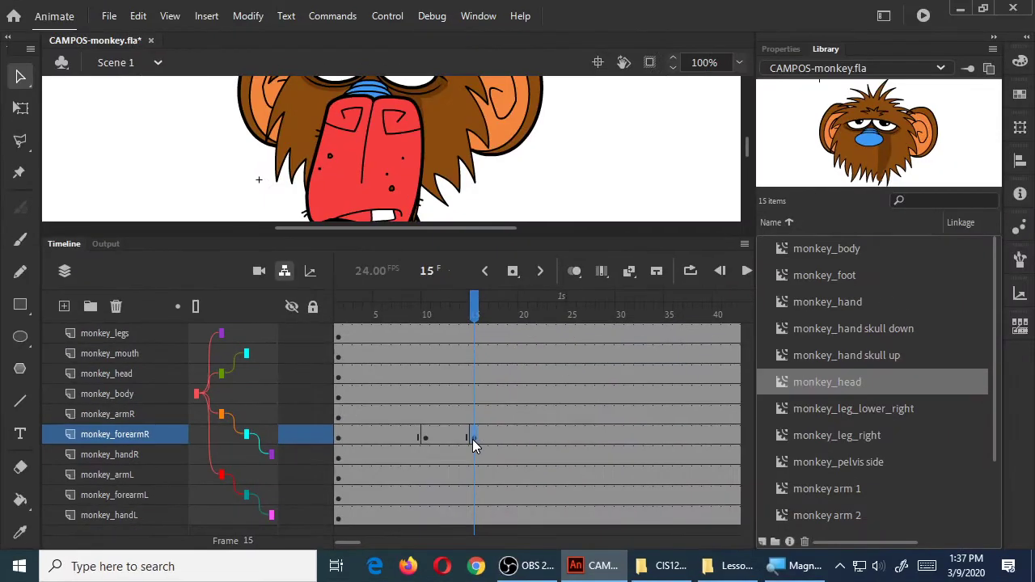
{"action": "left_click_drag", "start_coordinate": [745, 140], "coordinate": [746, 159]}
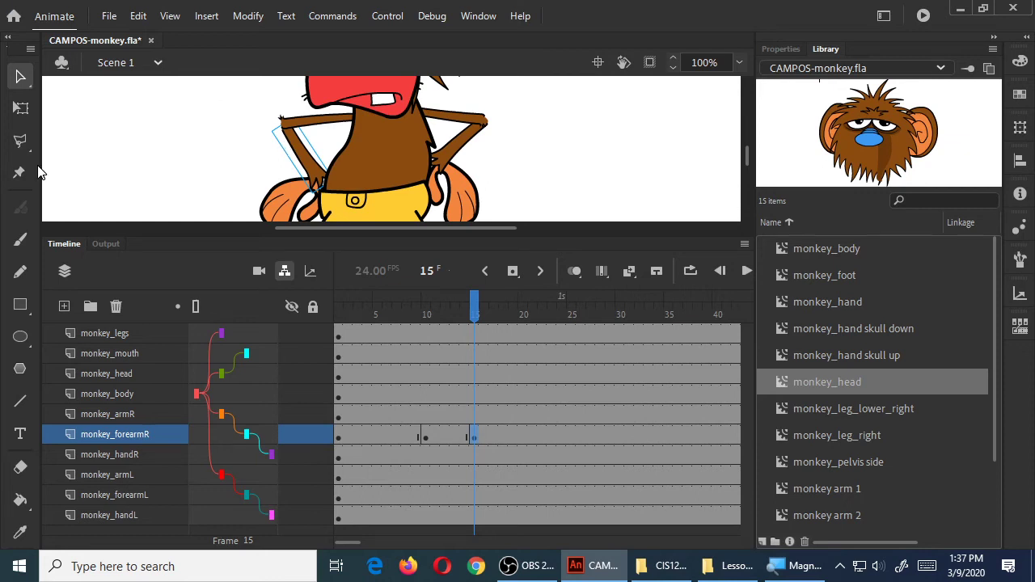
{"action": "left_click", "coordinate": [22, 112]}
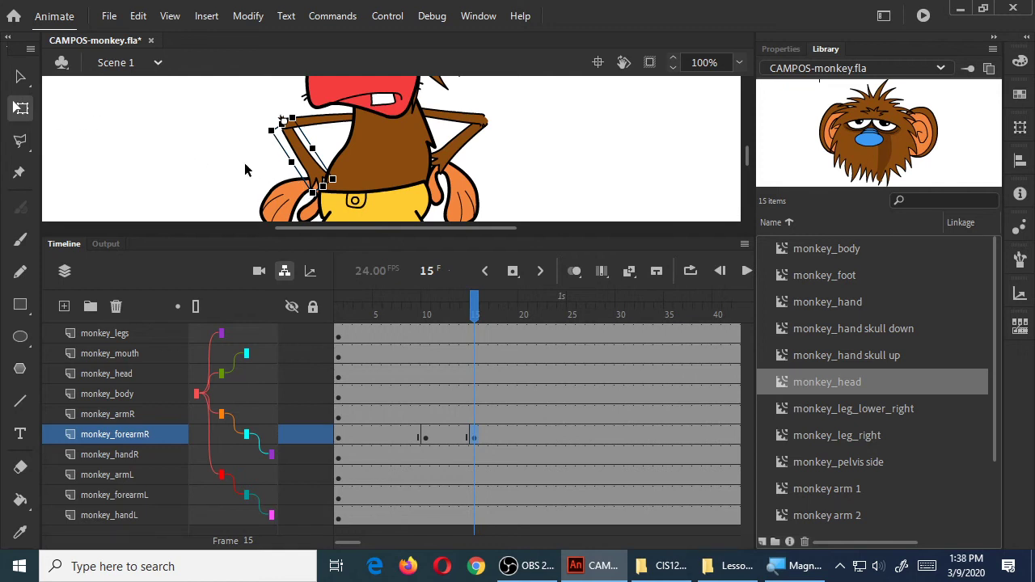
Step: Test moving the right forearm away from the elbow and rotating it outward, undoing each test
{"action": "left_click_drag", "start_coordinate": [325, 175], "coordinate": [212, 171]}
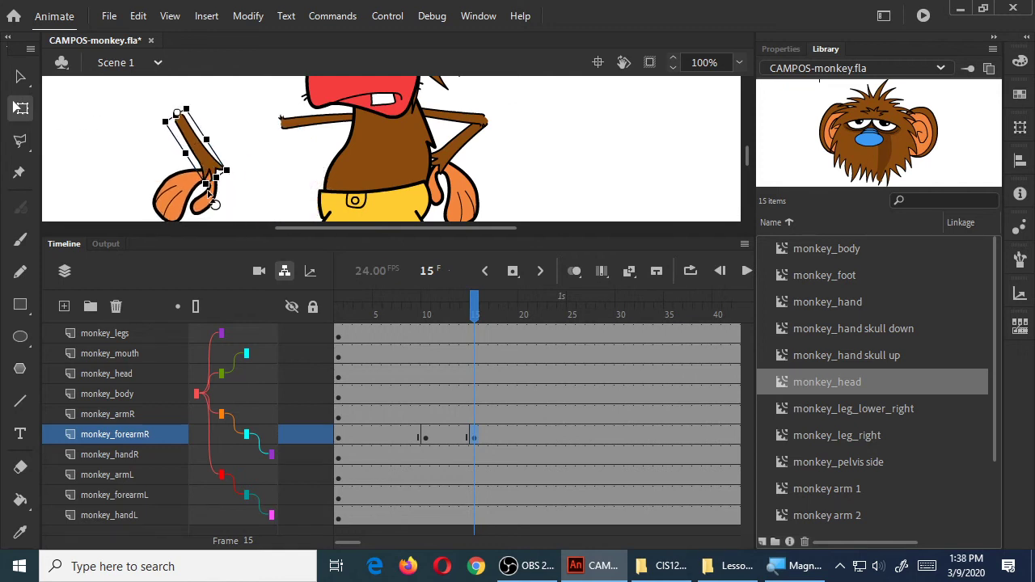
{"action": "key", "text": "ctrl+z"}
{"action": "left_click_drag", "start_coordinate": [303, 206], "coordinate": [202, 175]}
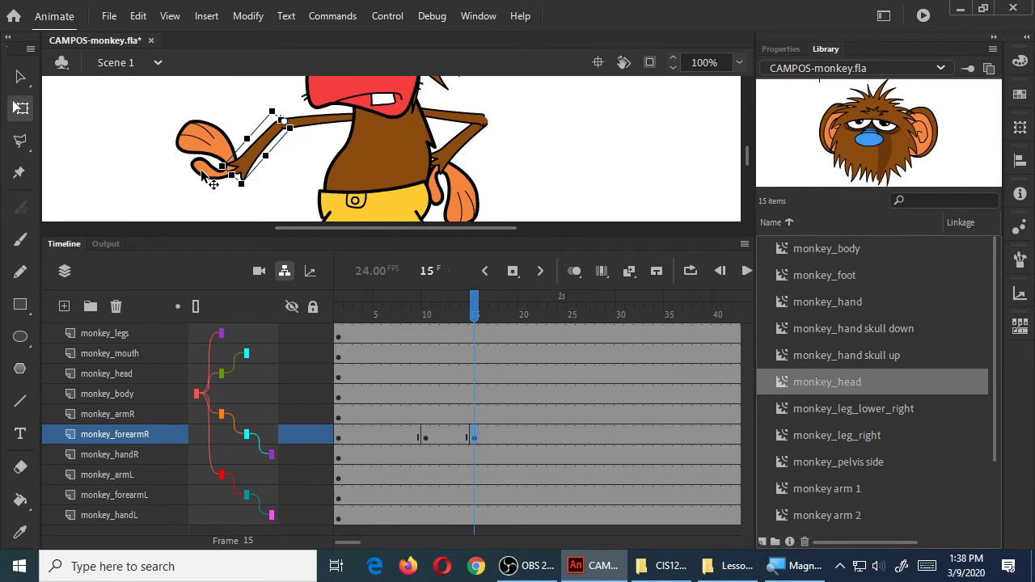
{"action": "key", "text": "ctrl+z"}
{"action": "left_click_drag", "start_coordinate": [307, 212], "coordinate": [200, 177]}
{"action": "key", "text": "ctrl+z"}
Step: Try repositioning the right forearm's transformation point with snapping on, test the rotation about it, and undo the rotation
{"action": "double_click", "coordinate": [297, 136]}
{"action": "left_click_drag", "start_coordinate": [315, 216], "coordinate": [268, 170]}
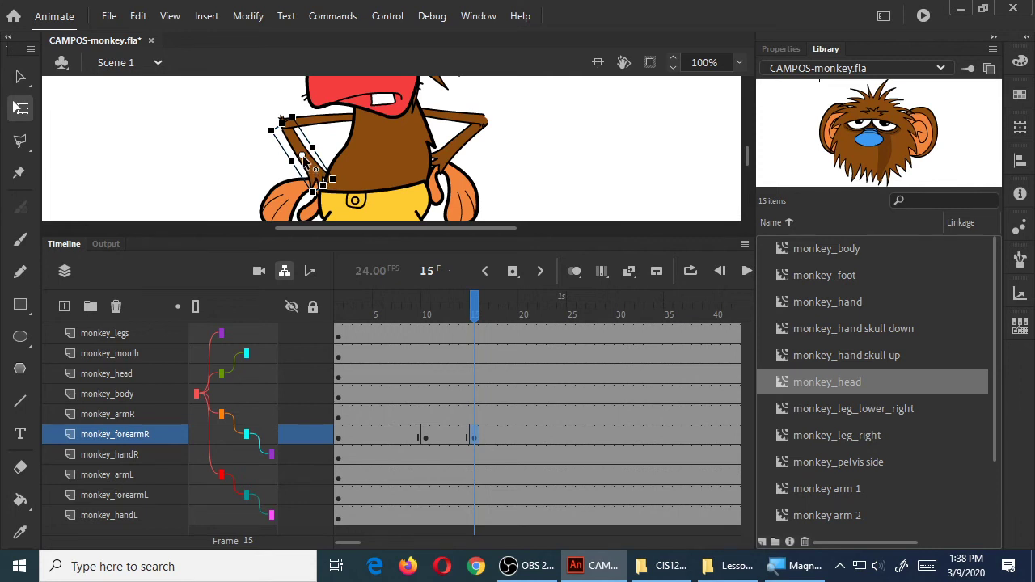
{"action": "left_click_drag", "start_coordinate": [315, 171], "coordinate": [282, 123]}
{"action": "left_click_drag", "start_coordinate": [282, 123], "coordinate": [303, 157]}
{"action": "left_click_drag", "start_coordinate": [301, 155], "coordinate": [296, 138]}
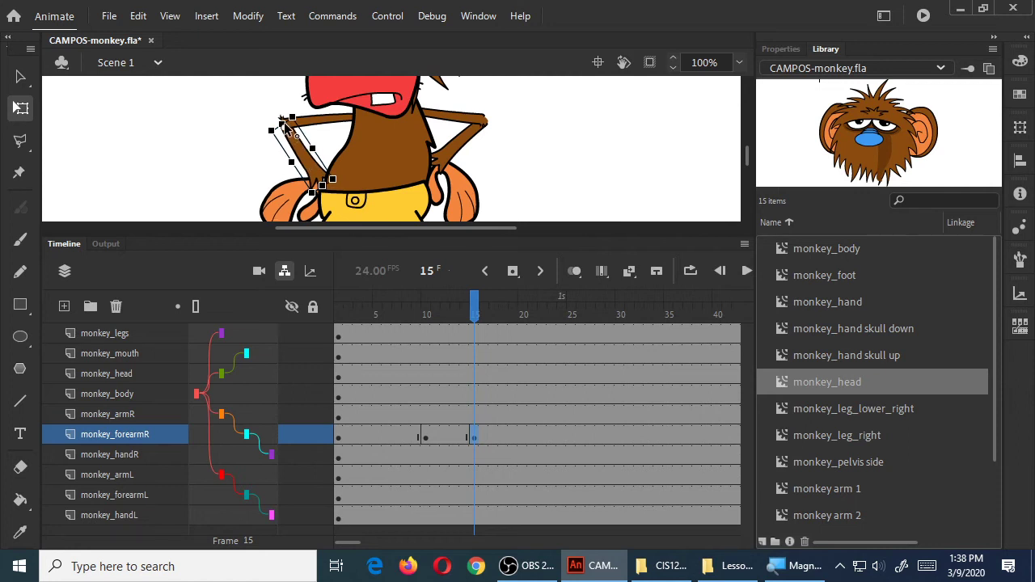
{"action": "left_click_drag", "start_coordinate": [332, 184], "coordinate": [225, 144]}
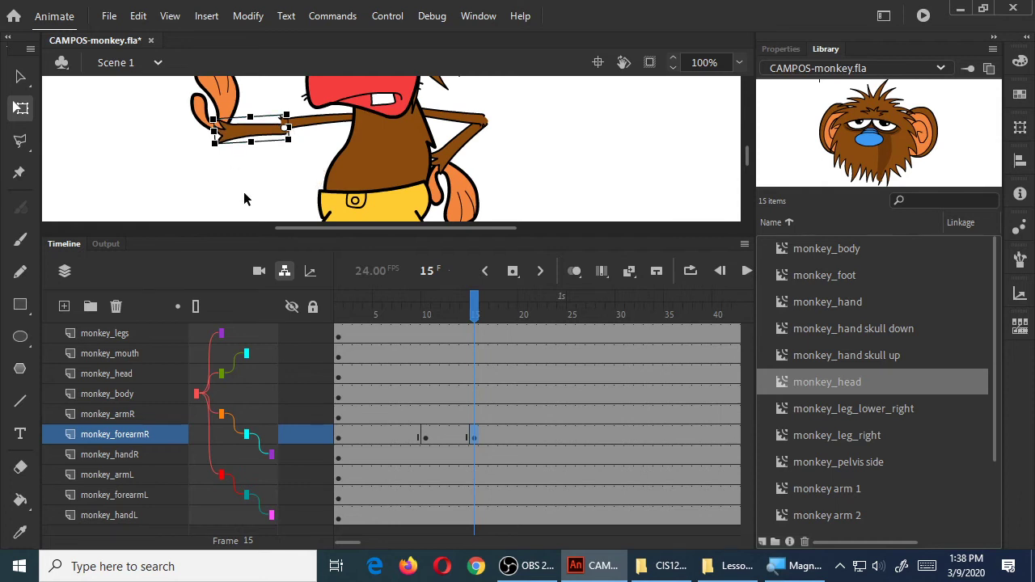
{"action": "key", "text": "ctrl+z"}
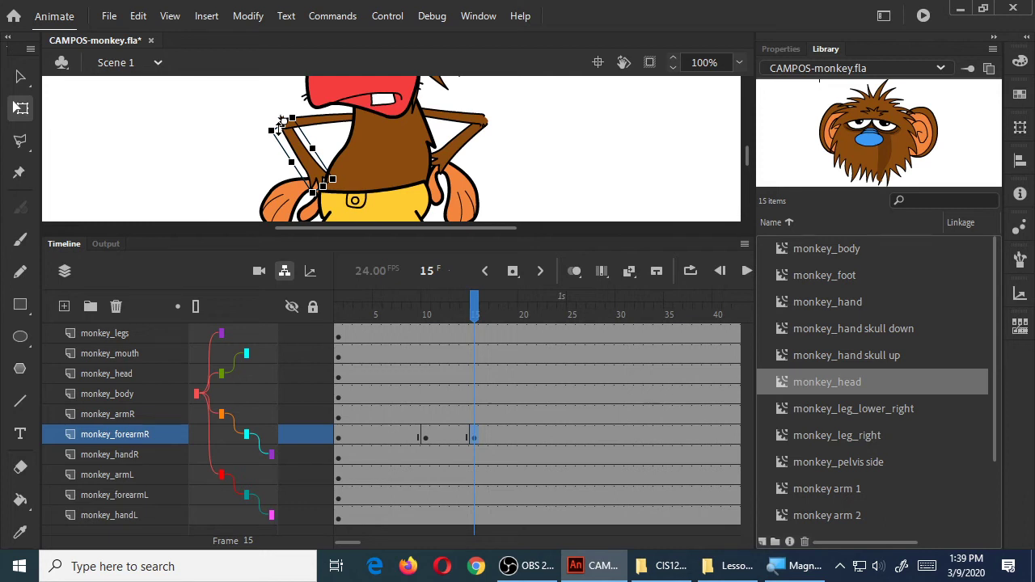
Step: Turn off Snap to Objects and place the right forearm's transformation point on the elbow joint
{"action": "left_click", "coordinate": [170, 15]}
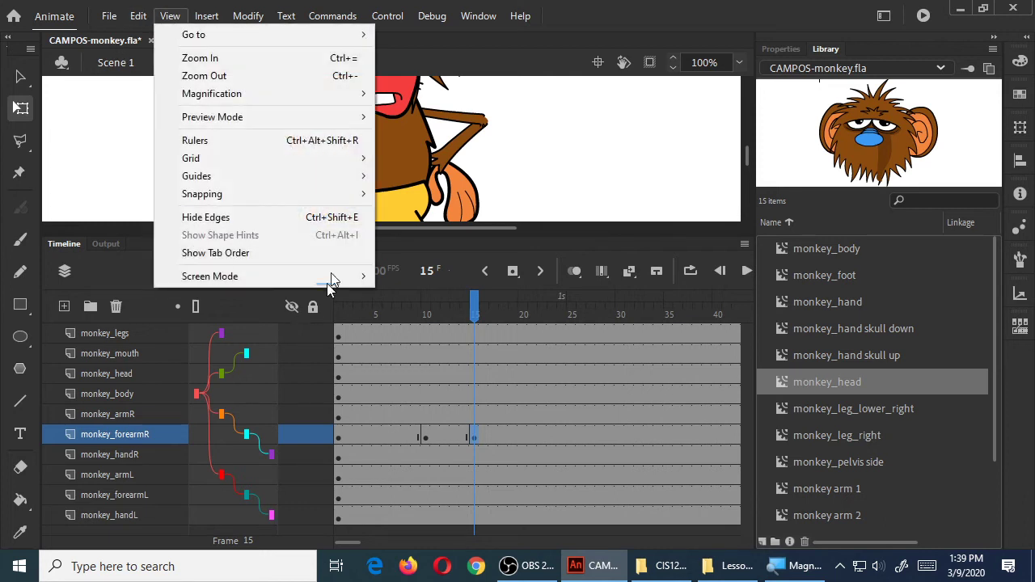
{"action": "mouse_move", "coordinate": [333, 202]}
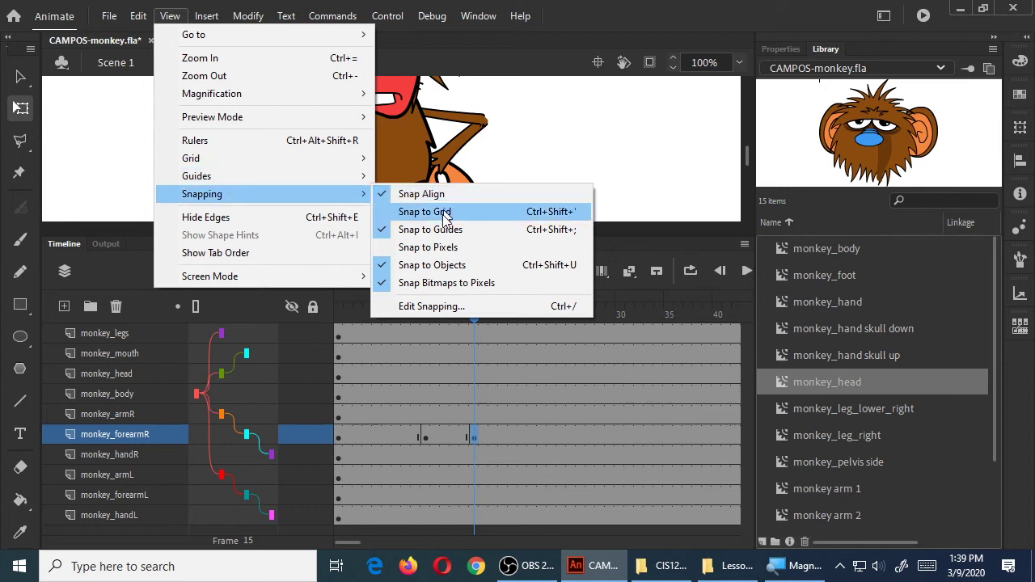
{"action": "left_click", "coordinate": [427, 265]}
{"action": "mouse_move", "coordinate": [285, 120]}
{"action": "left_mouse_down"}
{"action": "mouse_move", "coordinate": [301, 146]}
{"action": "mouse_move", "coordinate": [283, 121]}
{"action": "left_mouse_up"}
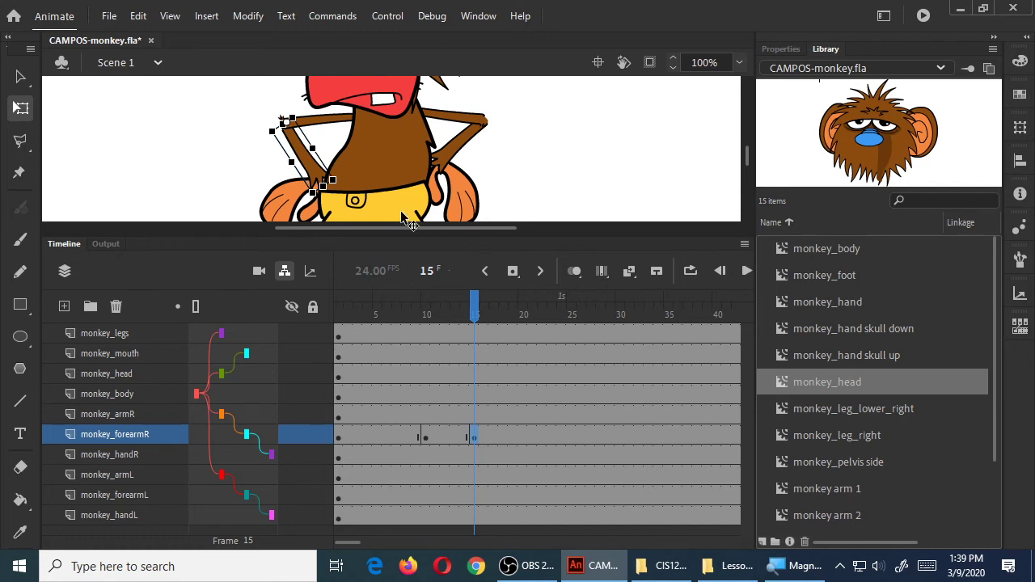
Step: Rotate the right forearm outward at frame 15 until it roughly lines up with the upper arm, and scrub between frames 10 and 16
{"action": "left_click_drag", "start_coordinate": [316, 210], "coordinate": [194, 131]}
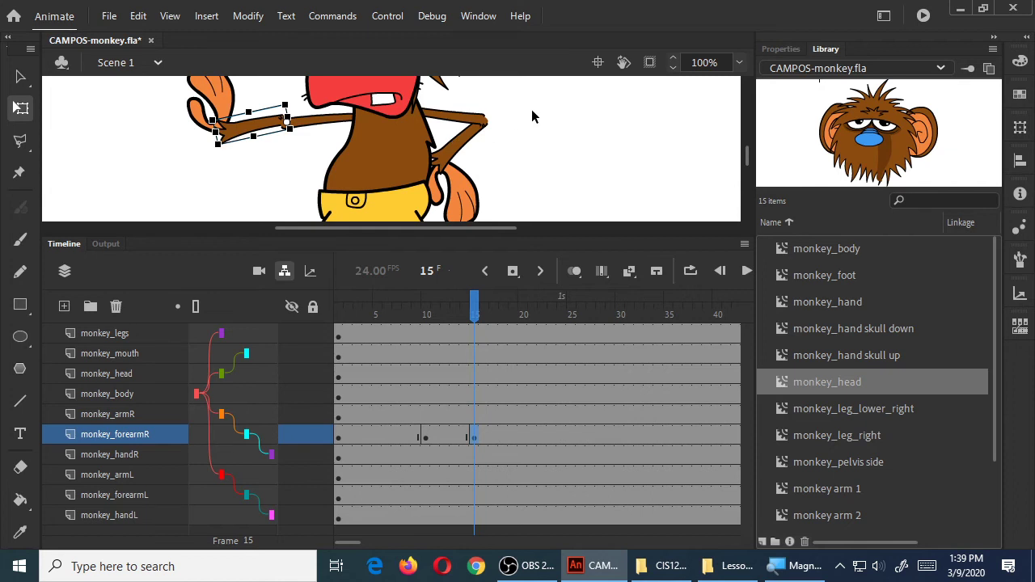
{"action": "left_click", "coordinate": [472, 307]}
{"action": "left_click_drag", "start_coordinate": [471, 308], "coordinate": [429, 310]}
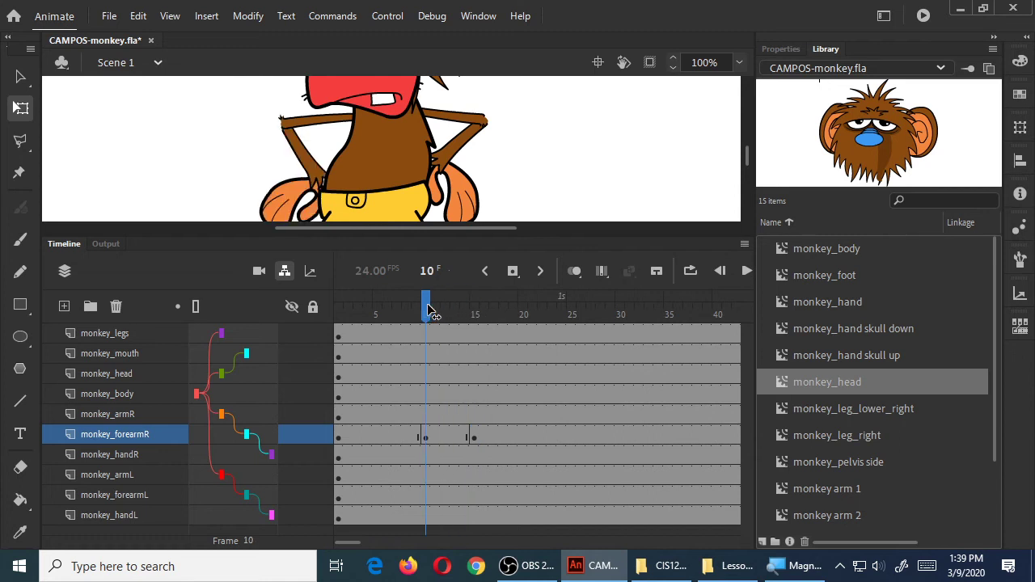
{"action": "left_click_drag", "start_coordinate": [428, 309], "coordinate": [484, 309]}
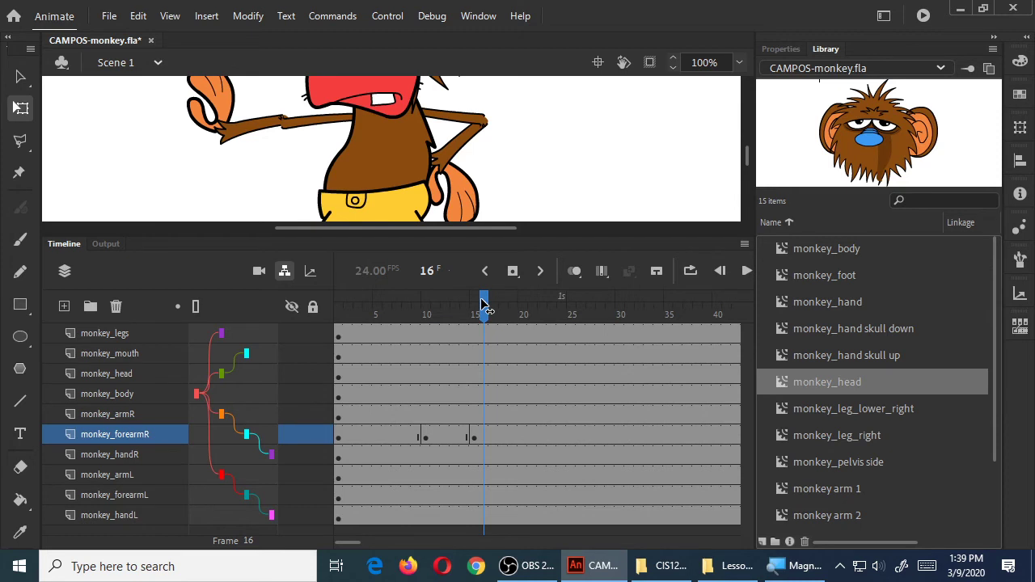
Step: Create a classic tween between the frame 10 and frame 15 keyframes of monkey_forearmR
{"action": "right_click", "coordinate": [448, 437]}
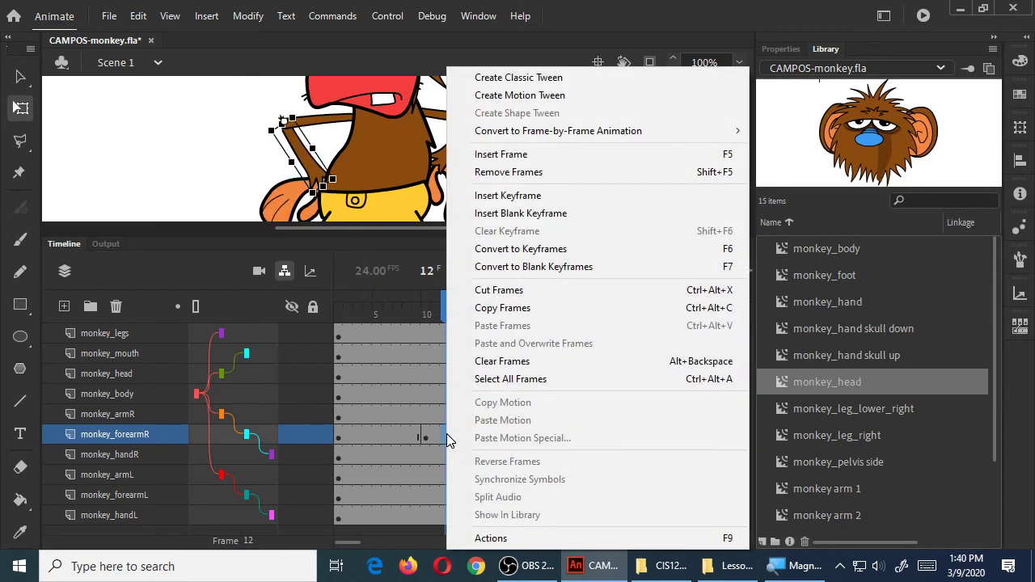
{"action": "left_click", "coordinate": [592, 79]}
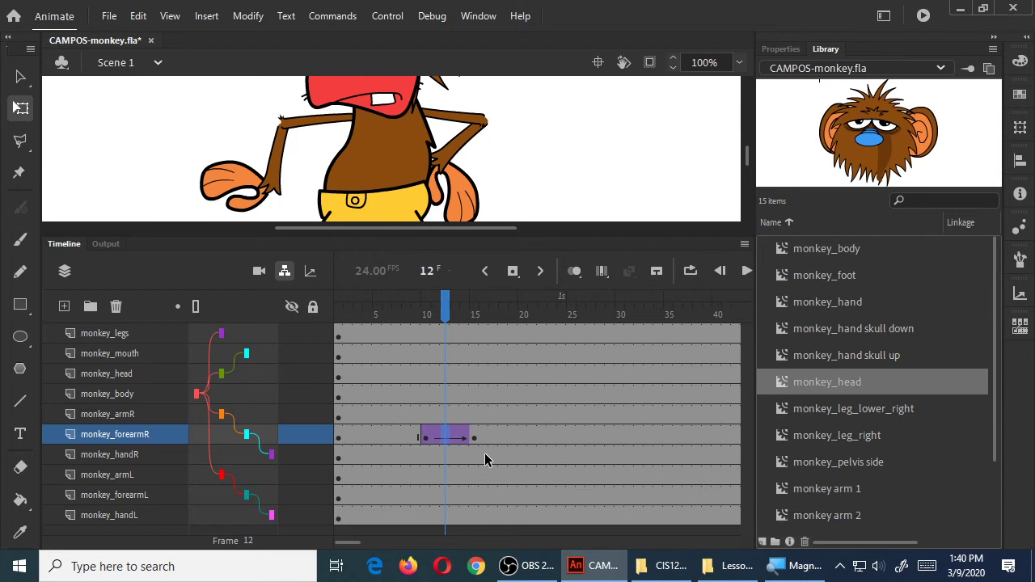
Step: Scrub the playhead back to frame 1 and slightly narrow the Library panel to widen the timeline
{"action": "left_click", "coordinate": [444, 307]}
{"action": "left_click_drag", "start_coordinate": [444, 307], "coordinate": [387, 331]}
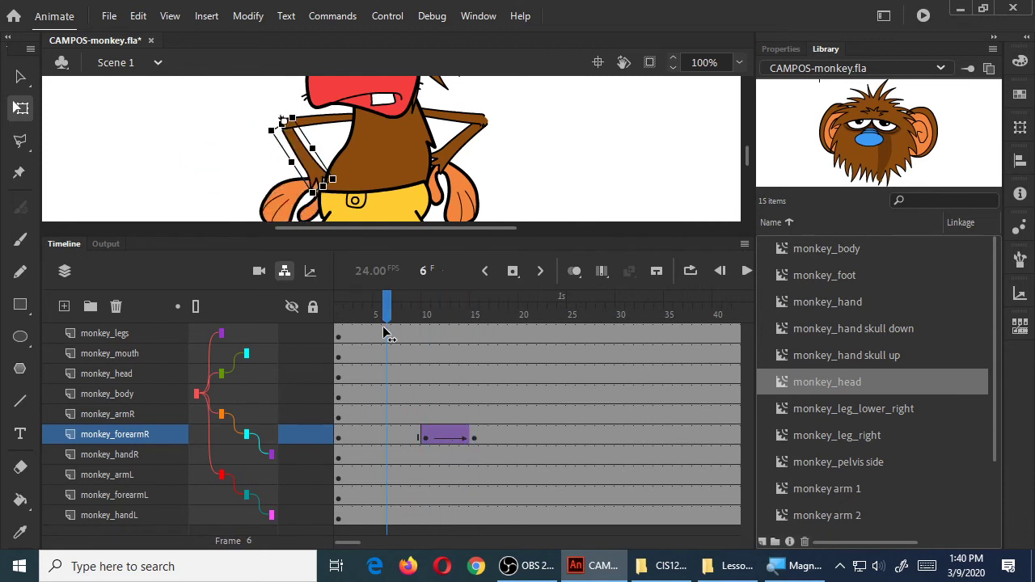
{"action": "left_click_drag", "start_coordinate": [385, 329], "coordinate": [325, 339]}
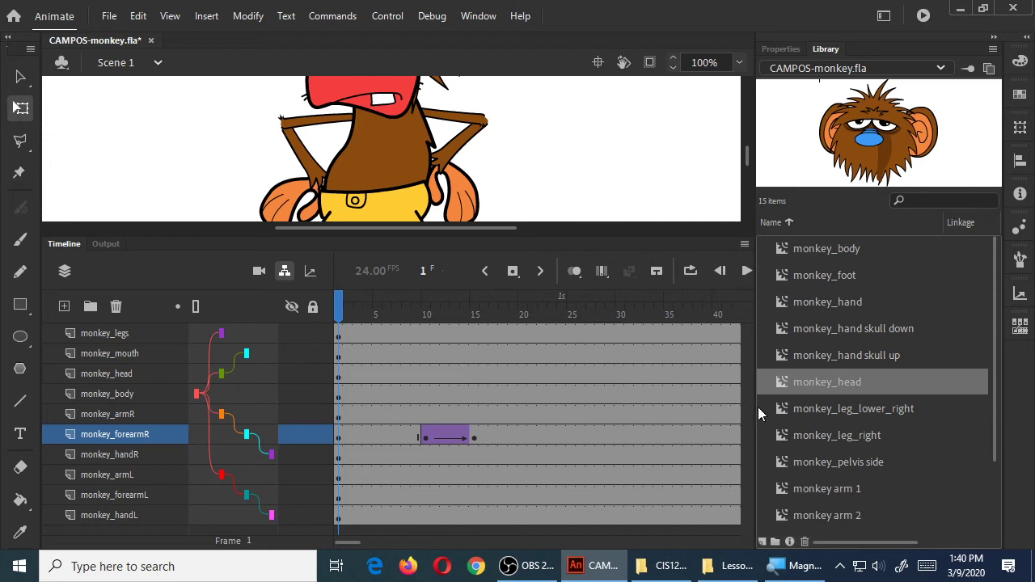
{"action": "left_click_drag", "start_coordinate": [756, 409], "coordinate": [772, 409]}
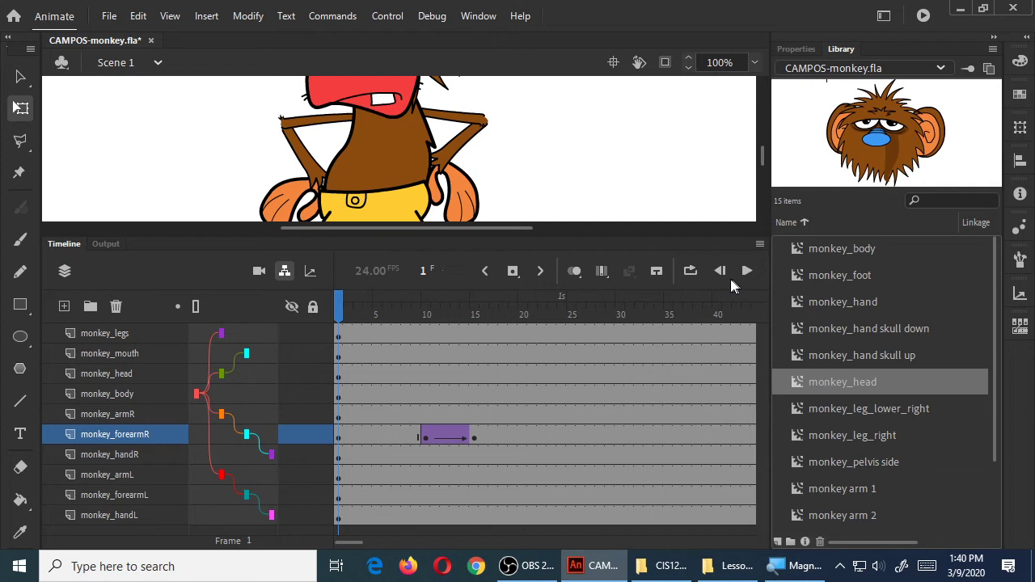
Step: Play the right forearm tween repeatedly, restarting from a few frames before the frame 10 keyframe
{"action": "key", "text": "Return"}
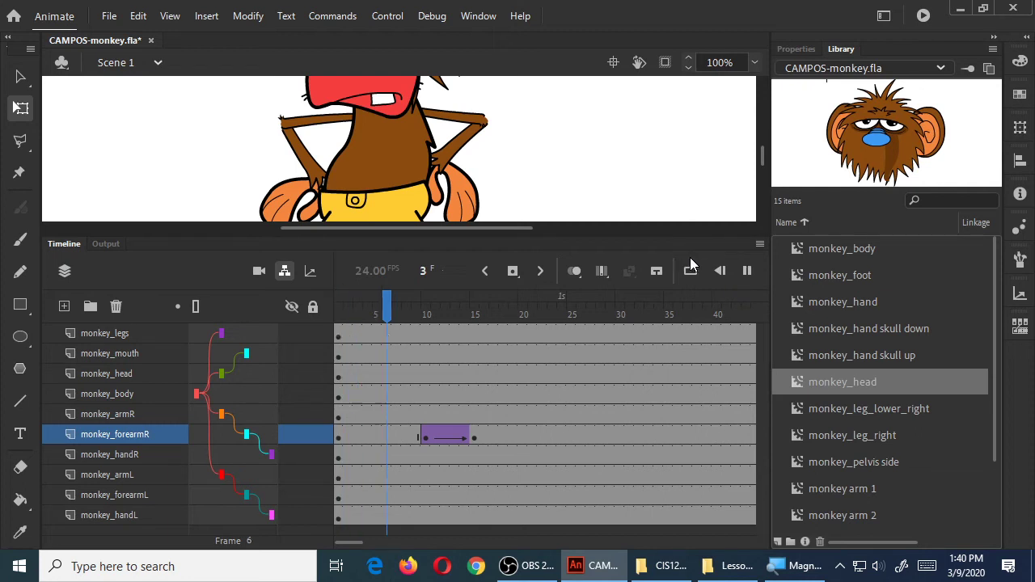
{"action": "left_click", "coordinate": [380, 315]}
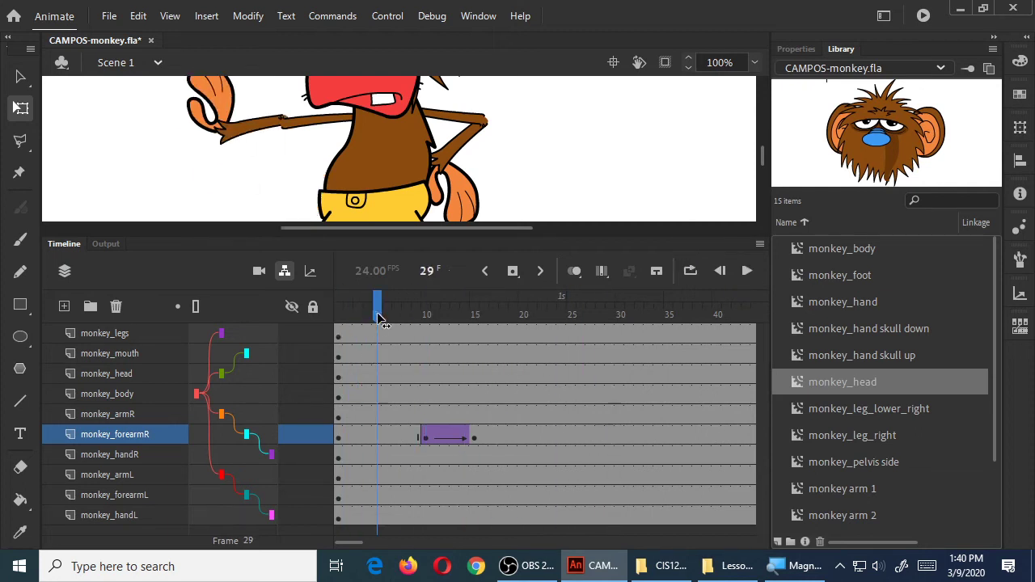
{"action": "key", "text": "Return"}
{"action": "key", "text": "Return"}
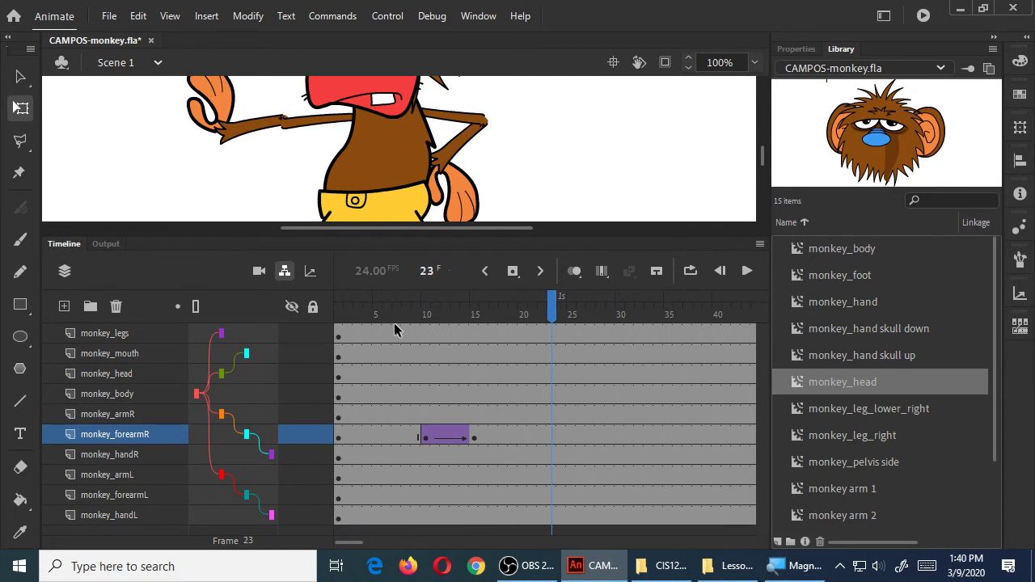
{"action": "key", "text": "Return"}
{"action": "left_click", "coordinate": [403, 313]}
{"action": "key", "text": "Return"}
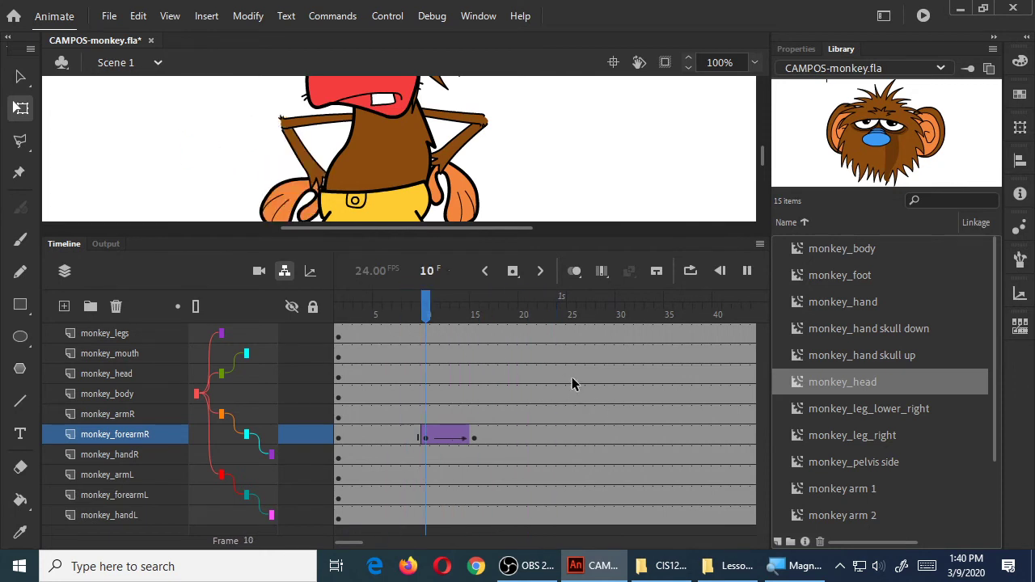
{"action": "left_click", "coordinate": [407, 313]}
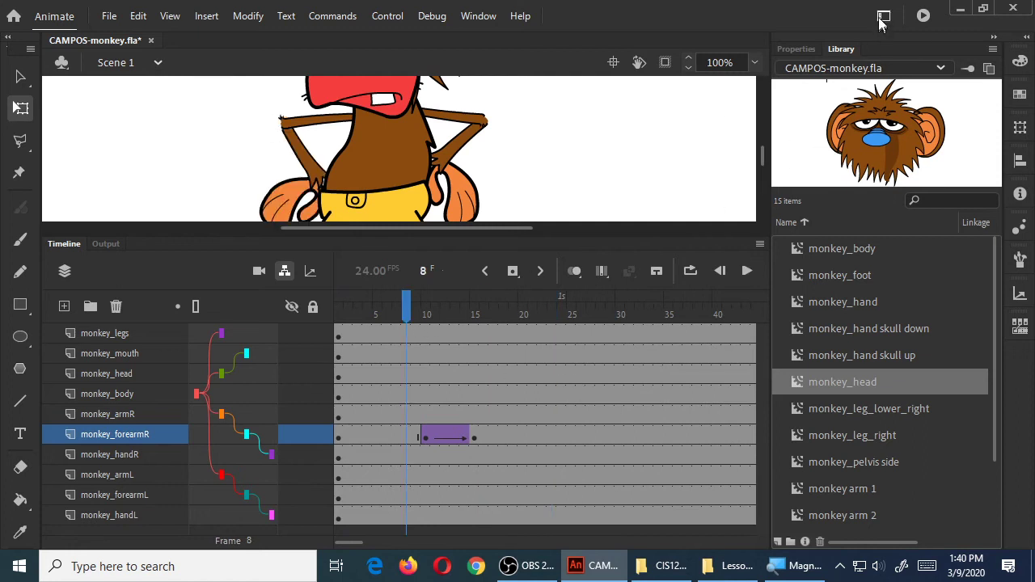
Step: Test the movie in the preview window, close it, and replay the forearm tween in the timeline from before frame 10
{"action": "left_click", "coordinate": [925, 18]}
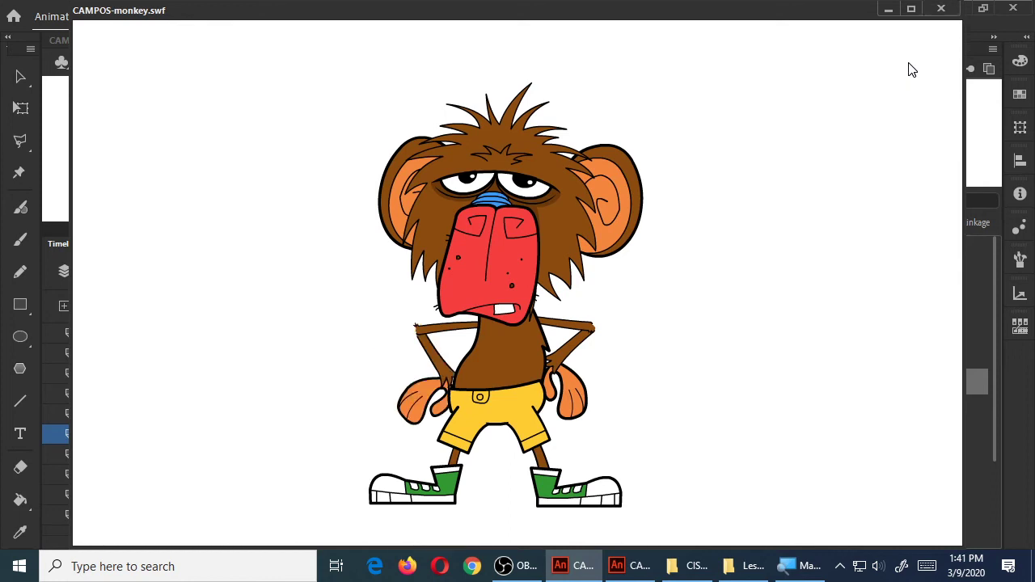
{"action": "left_click", "coordinate": [939, 9]}
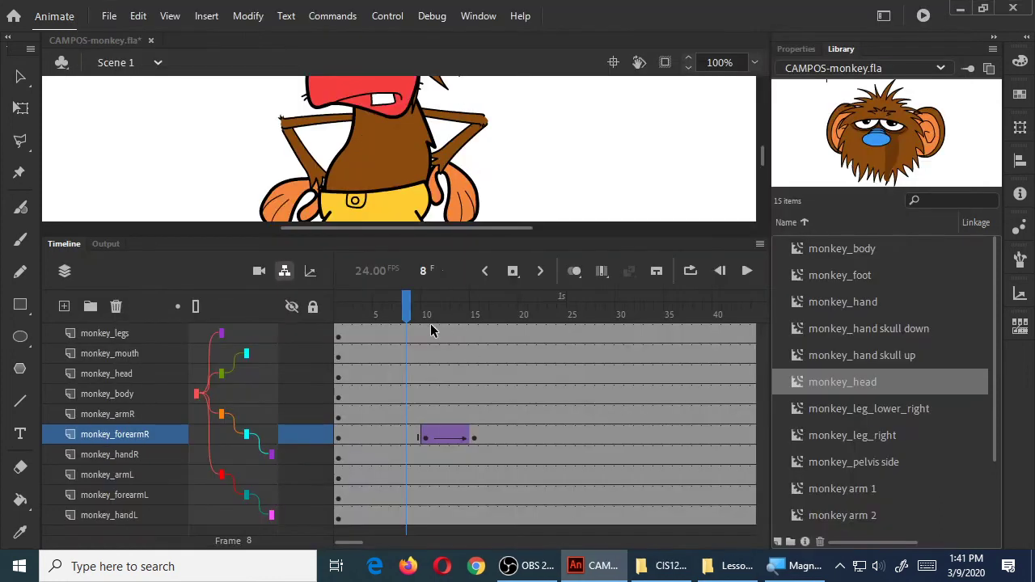
{"action": "key", "text": "Return"}
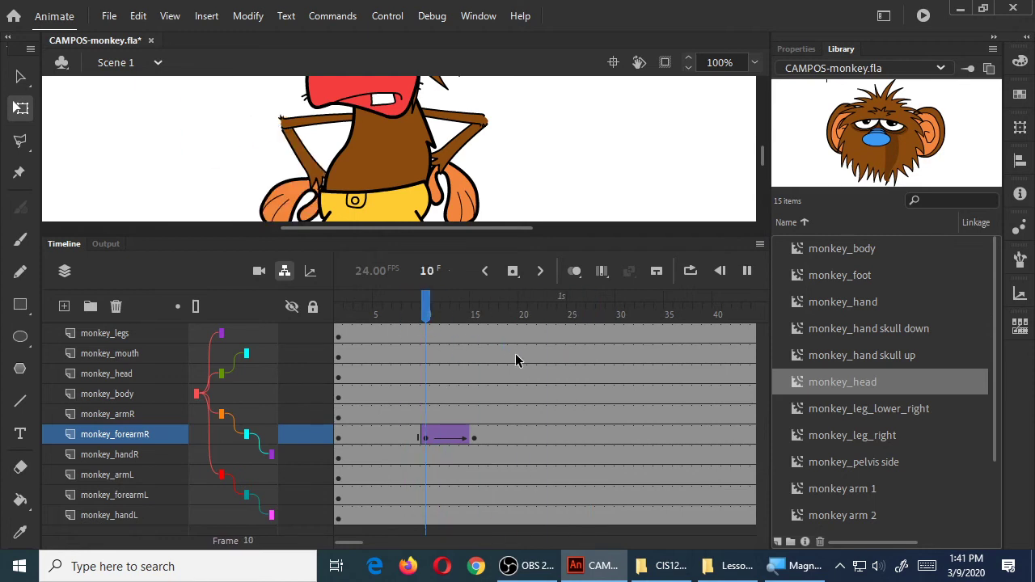
{"action": "key", "text": "Return"}
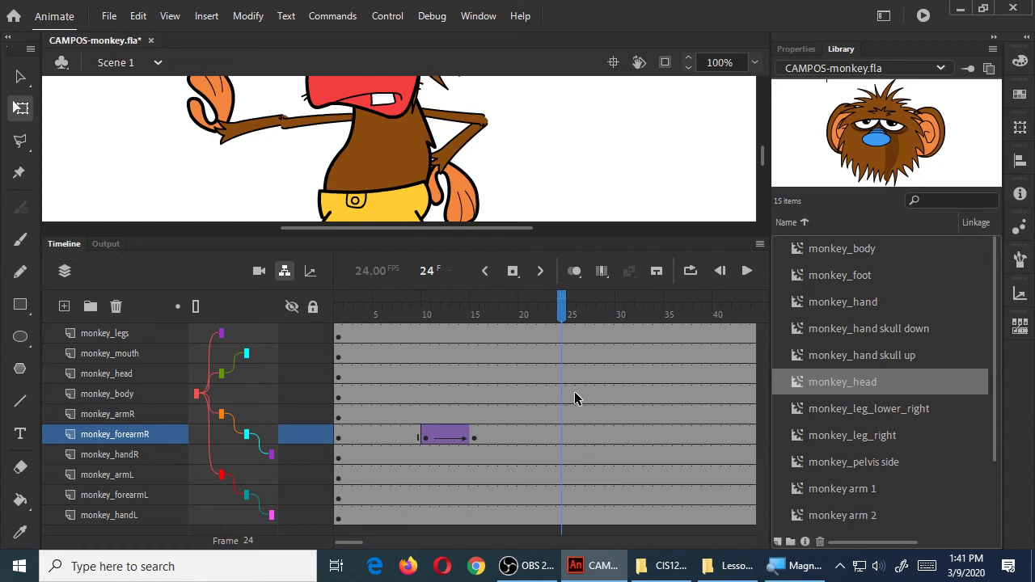
{"action": "key", "text": "Return"}
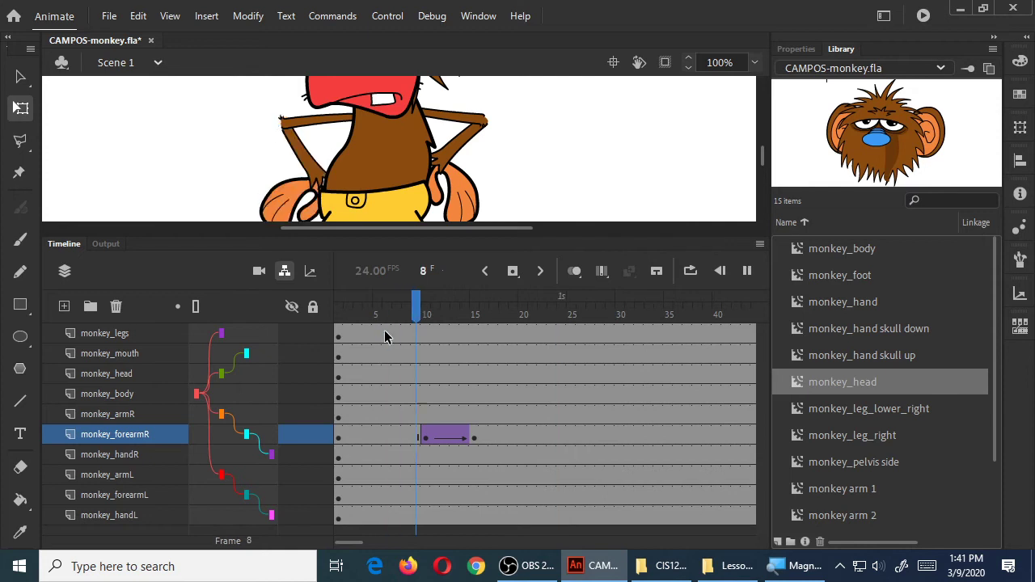
{"action": "key", "text": "Return"}
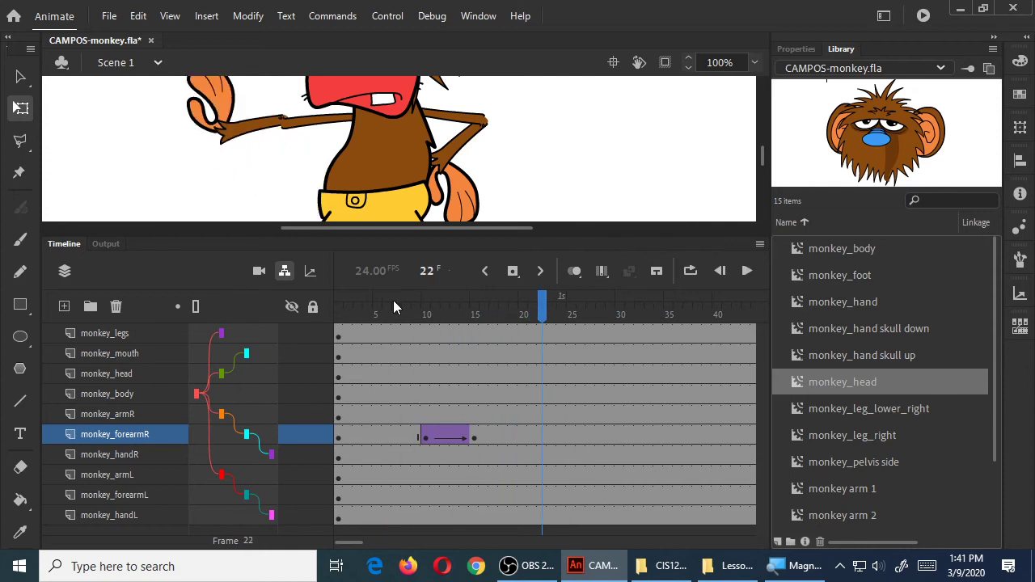
{"action": "left_click", "coordinate": [397, 312]}
{"action": "key", "text": "Return"}
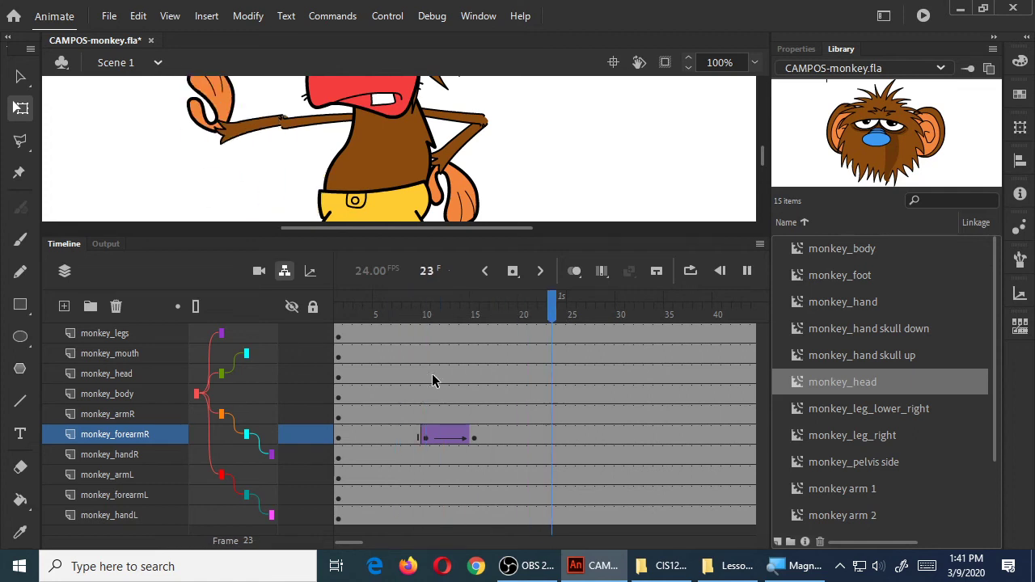
Step: Try ending the monkey_forearmR tween at frame 33, play the longer rotation twice, and undo the keyframe move
{"action": "left_click", "coordinate": [424, 437]}
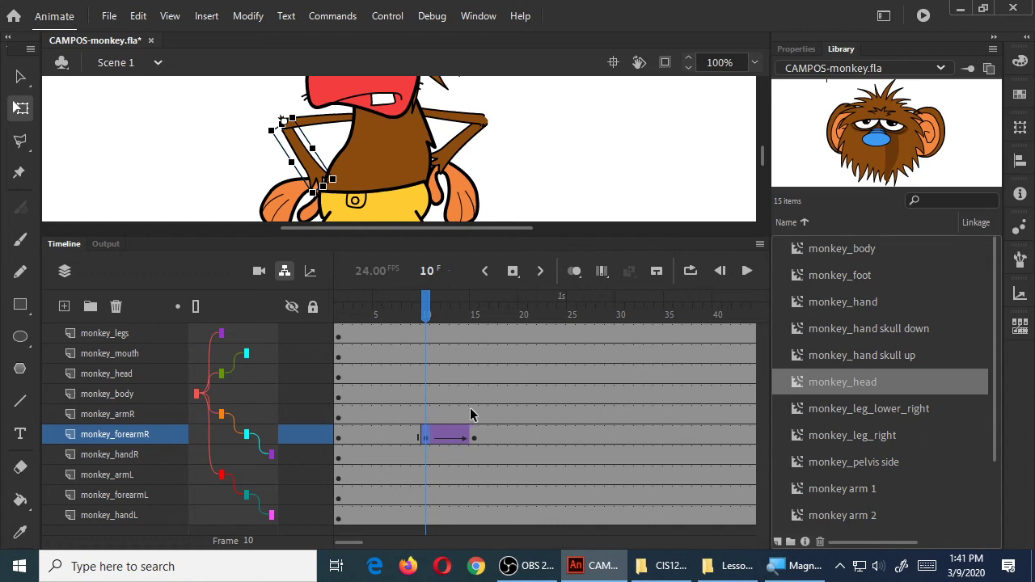
{"action": "left_click", "coordinate": [474, 437]}
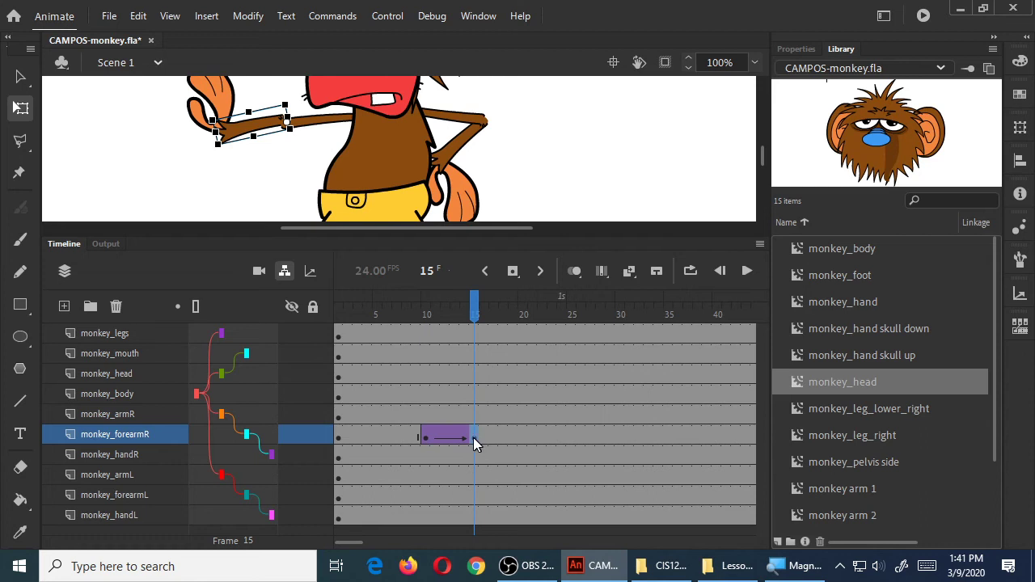
{"action": "left_click_drag", "start_coordinate": [476, 443], "coordinate": [647, 442]}
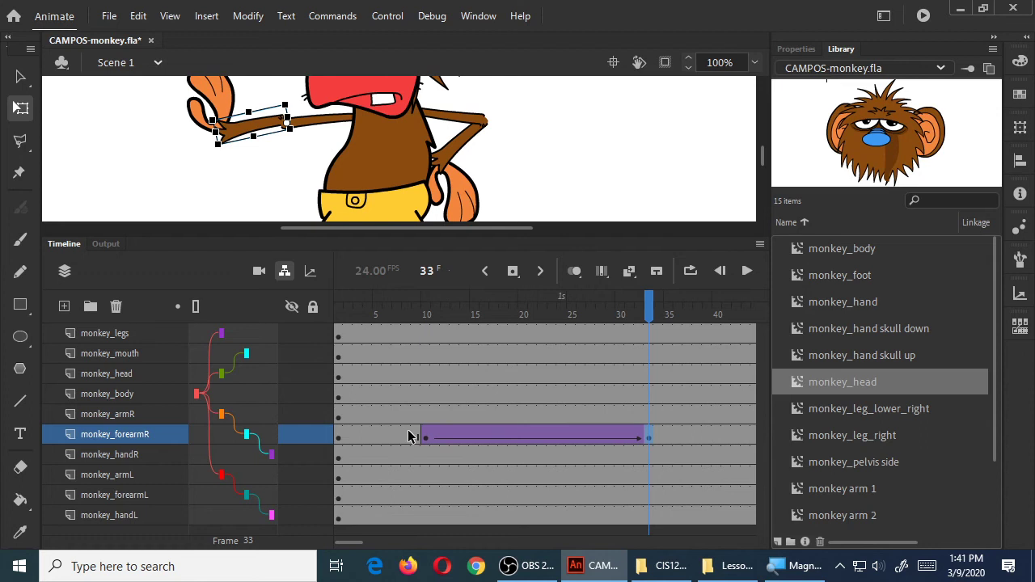
{"action": "left_click", "coordinate": [407, 312]}
{"action": "key", "text": "Return"}
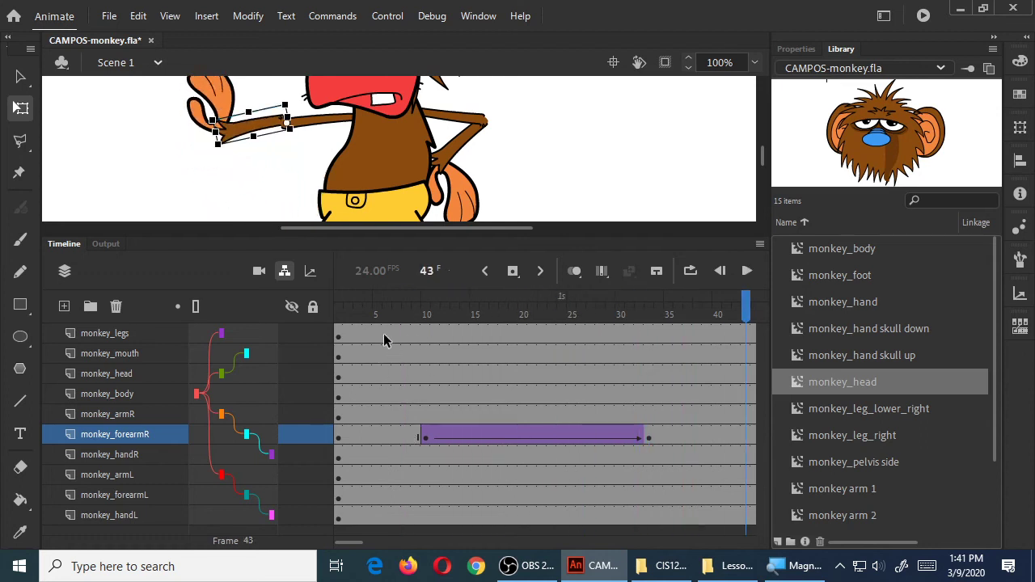
{"action": "left_click", "coordinate": [406, 312]}
{"action": "key", "text": "Return"}
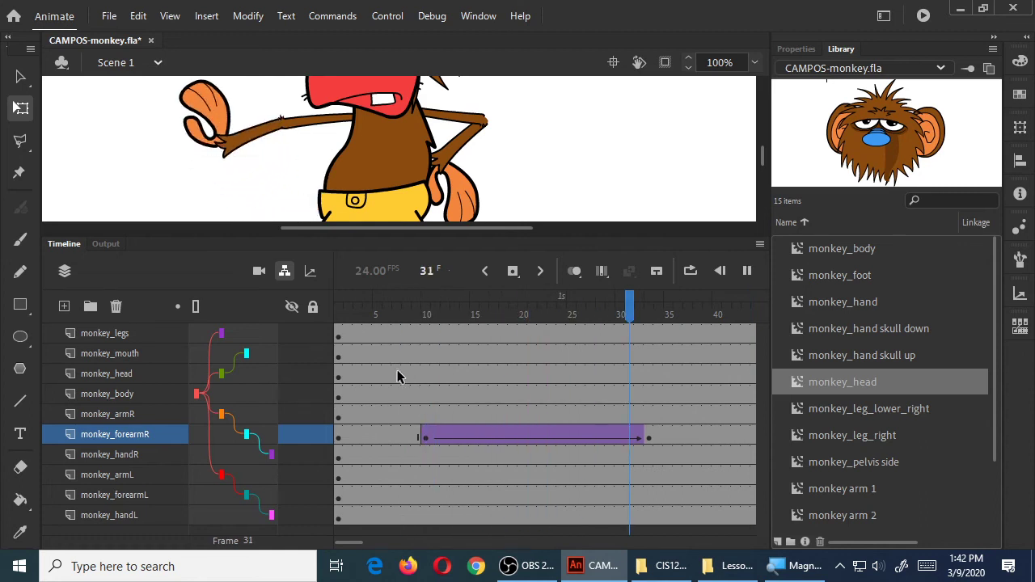
{"action": "key", "text": "Return"}
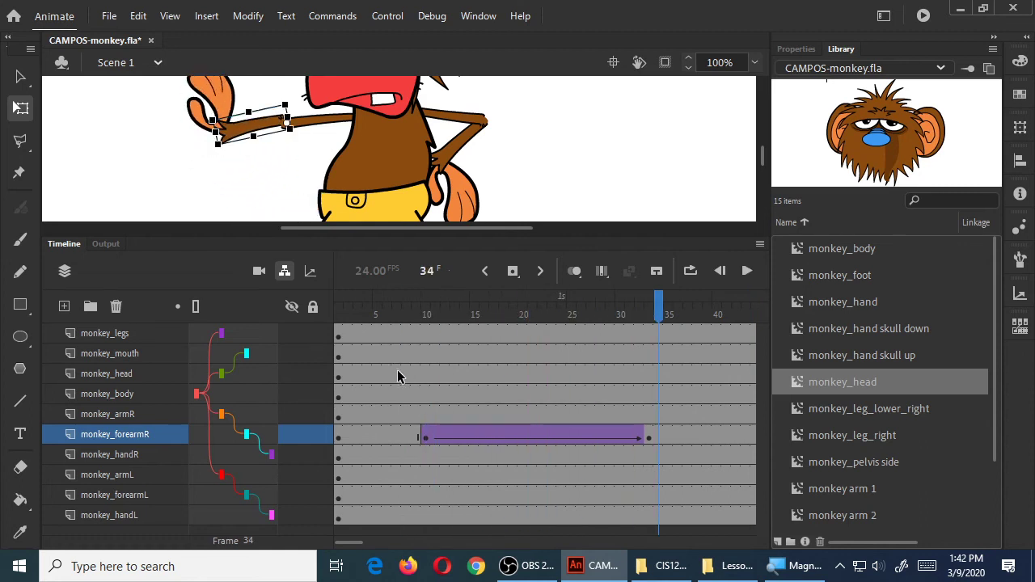
{"action": "key", "text": "ctrl+z"}
{"action": "key", "text": "ctrl+z"}
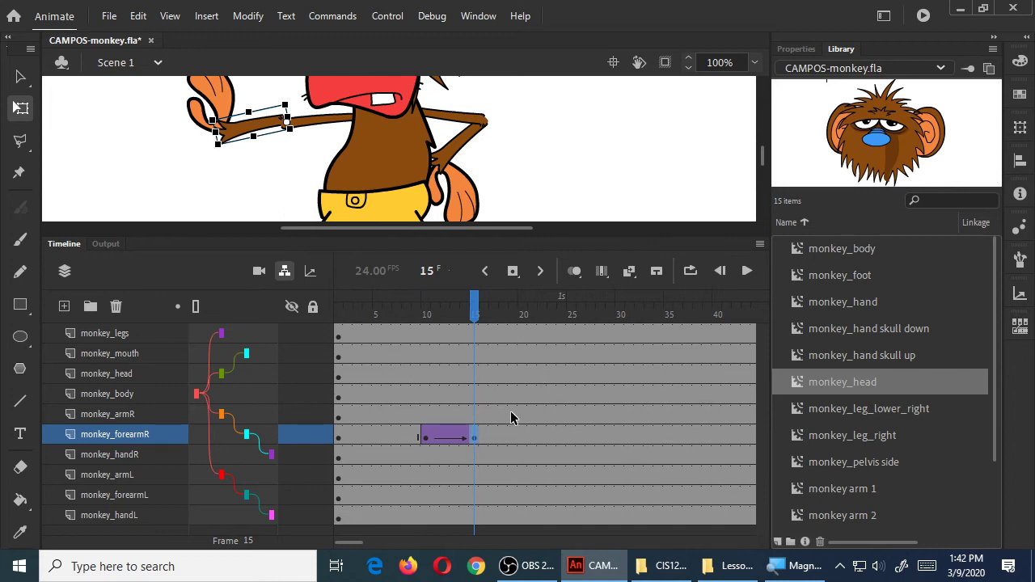
Step: Try ending the monkey_forearmR tween at frame 12, play the shorter rotation, and restore the keyframe to frame 15
{"action": "left_click", "coordinate": [408, 415]}
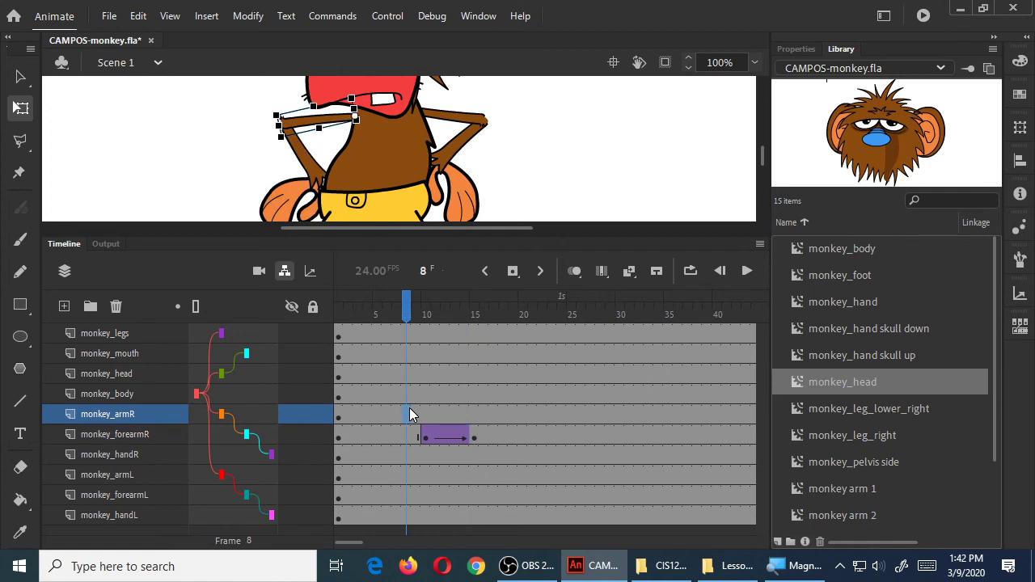
{"action": "left_click", "coordinate": [473, 439]}
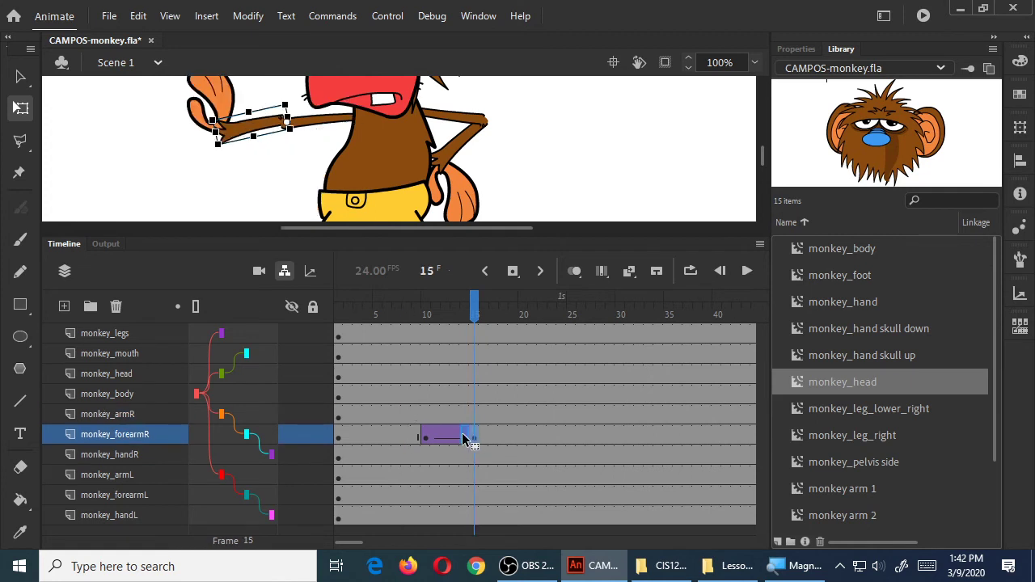
{"action": "left_click", "coordinate": [444, 438]}
{"action": "key", "text": "shift+F5"}
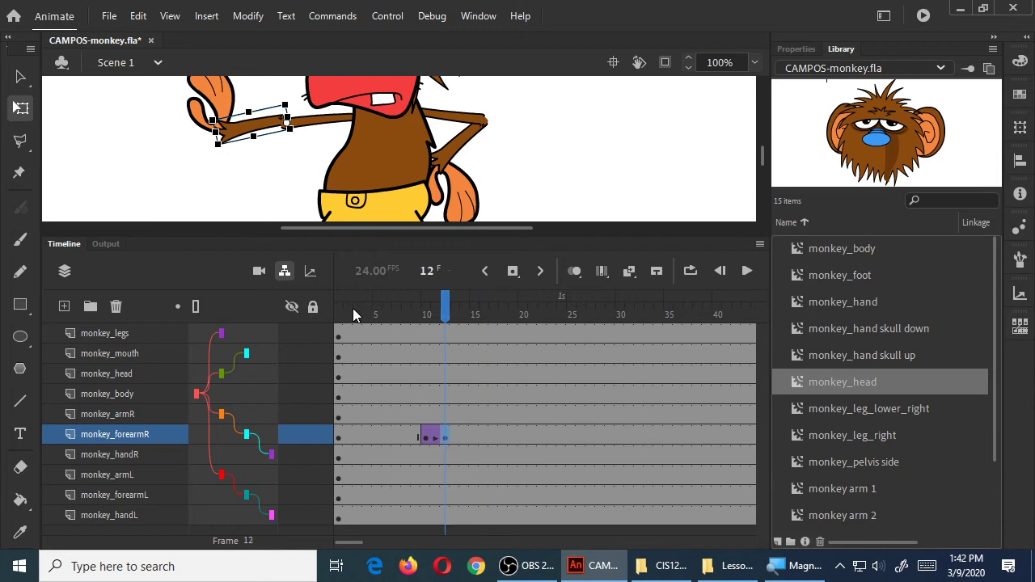
{"action": "left_click", "coordinate": [351, 313]}
{"action": "key", "text": "Return"}
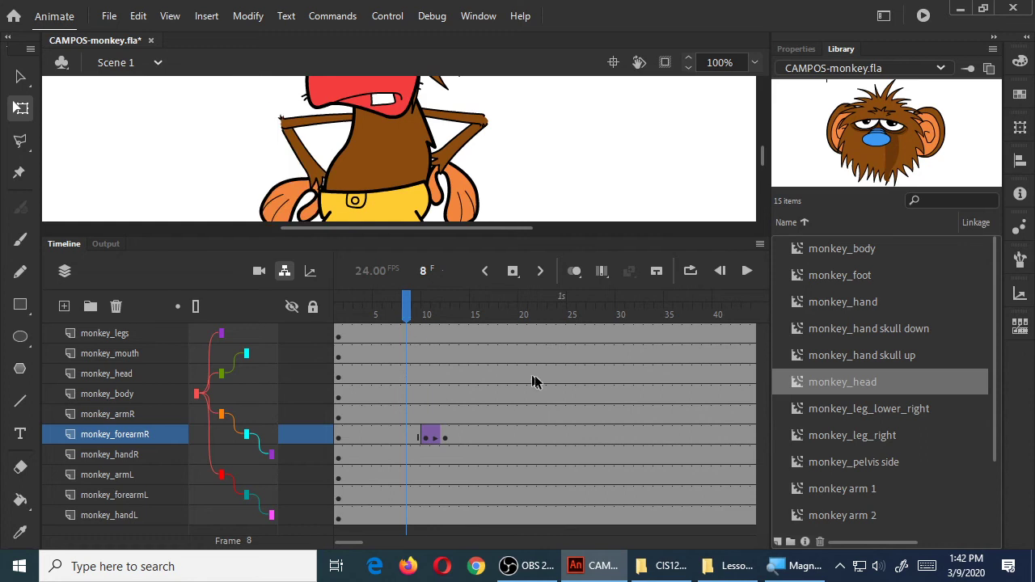
{"action": "key", "text": "Return"}
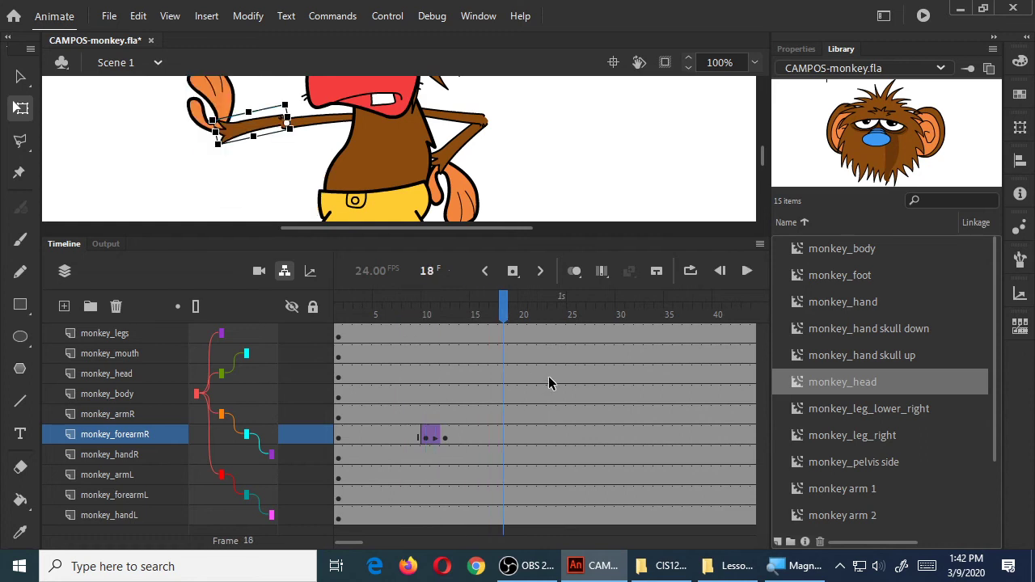
{"action": "key", "text": "comma"}
{"action": "key", "text": "comma"}
{"action": "key", "text": "comma"}
{"action": "key", "text": "F6"}
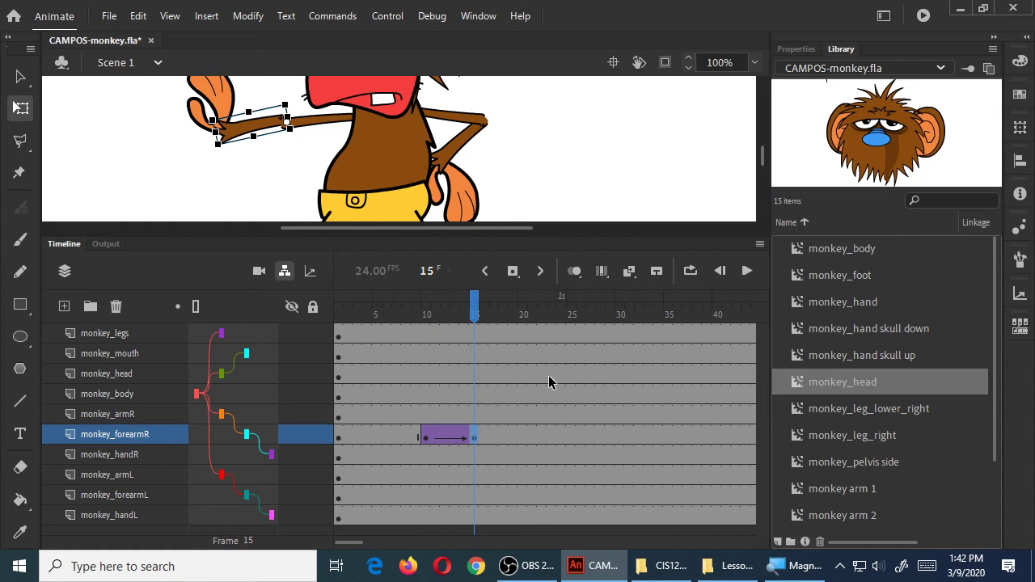
Step: Try moving the monkey_forearmR end keyframe to frame 40, and undo the move
{"action": "left_click", "coordinate": [398, 396]}
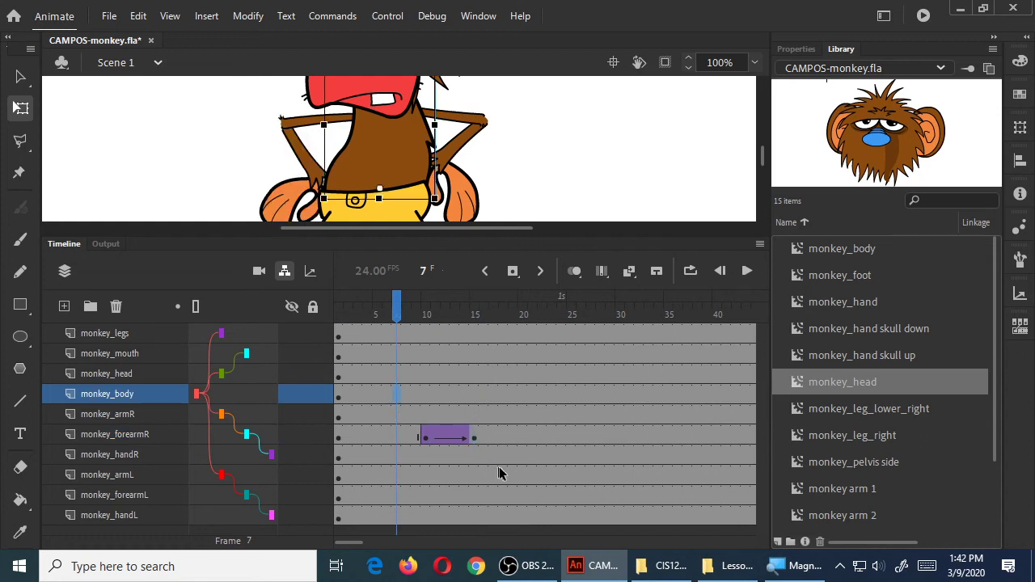
{"action": "left_click", "coordinate": [475, 440]}
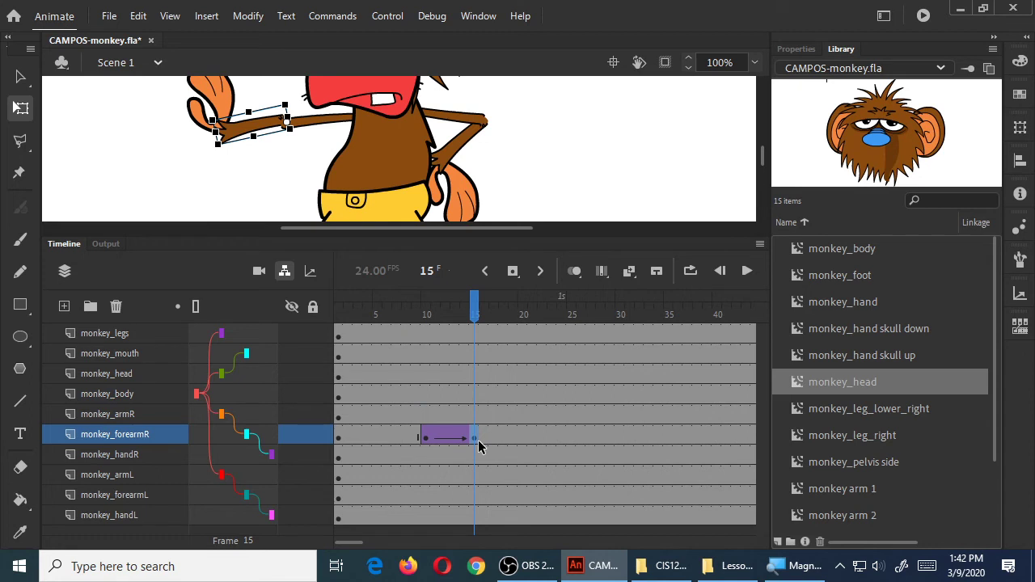
{"action": "left_click_drag", "start_coordinate": [478, 446], "coordinate": [718, 440]}
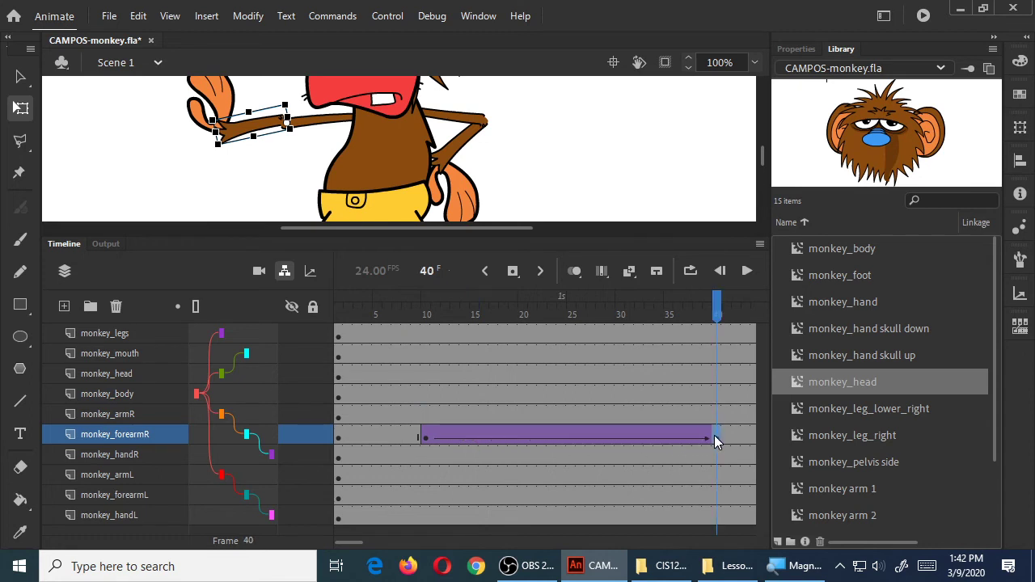
{"action": "key", "text": "ctrl+z"}
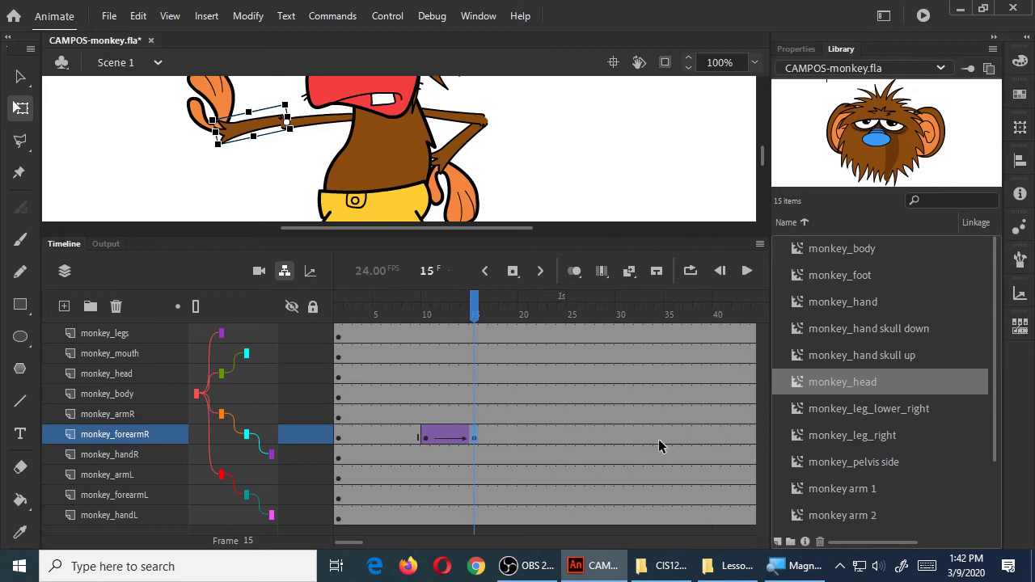
Step: Select only the frame 15 keyframe of monkey_forearmR and move it to frame 39 to lengthen the tween
{"action": "left_click", "coordinate": [620, 414]}
{"action": "left_click_drag", "start_coordinate": [474, 439], "coordinate": [734, 439]}
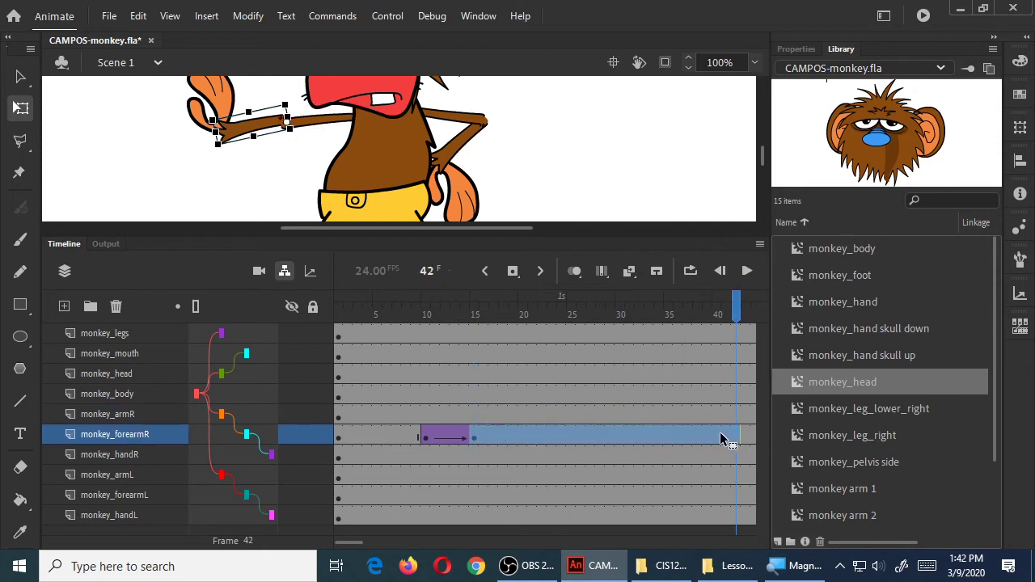
{"action": "left_click", "coordinate": [551, 398]}
{"action": "left_click", "coordinate": [475, 437]}
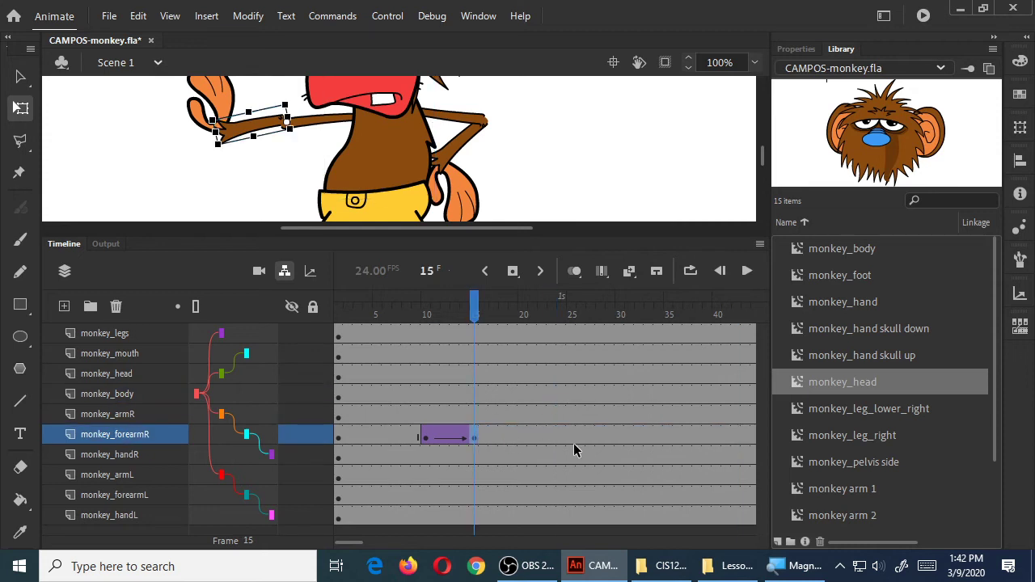
{"action": "left_click_drag", "start_coordinate": [474, 438], "coordinate": [707, 435]}
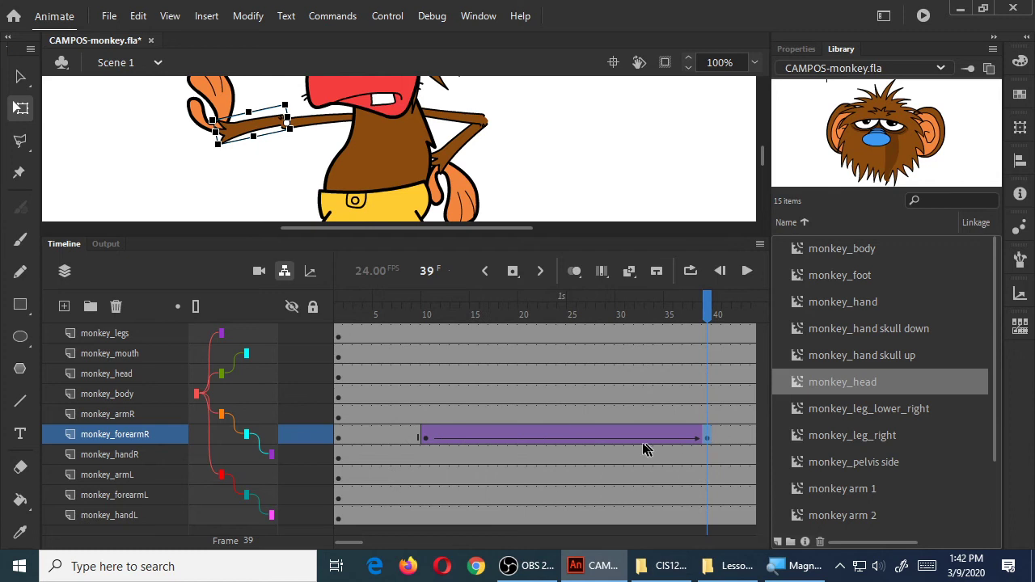
Step: Play back the monkey_forearmR tween ending at frame 39 several times to examine the forearm's rotation speed
{"action": "left_click", "coordinate": [380, 417]}
{"action": "key", "text": "Return"}
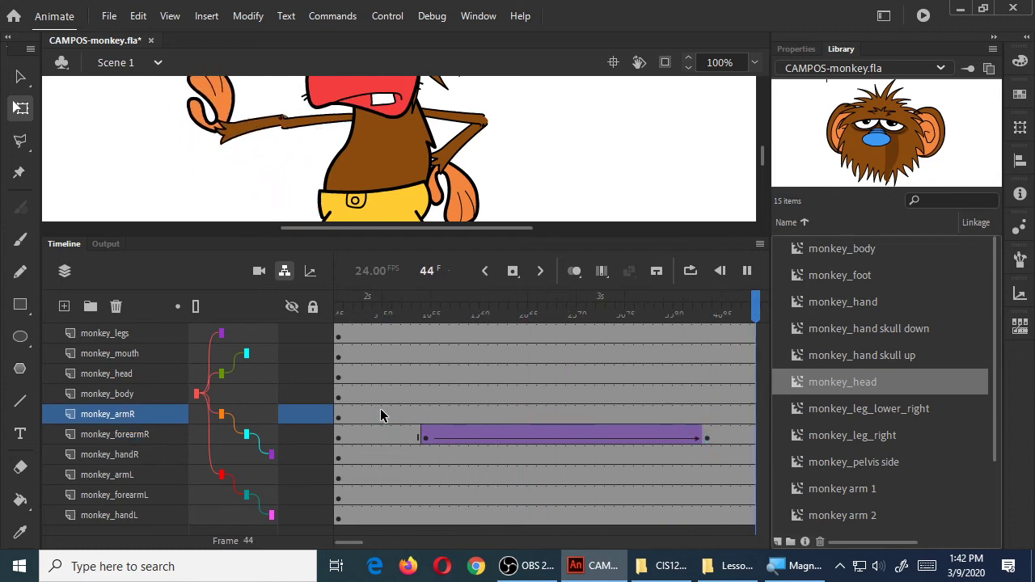
{"action": "left_click_drag", "start_coordinate": [377, 543], "coordinate": [348, 542]}
{"action": "left_click", "coordinate": [377, 398]}
{"action": "key", "text": "Return"}
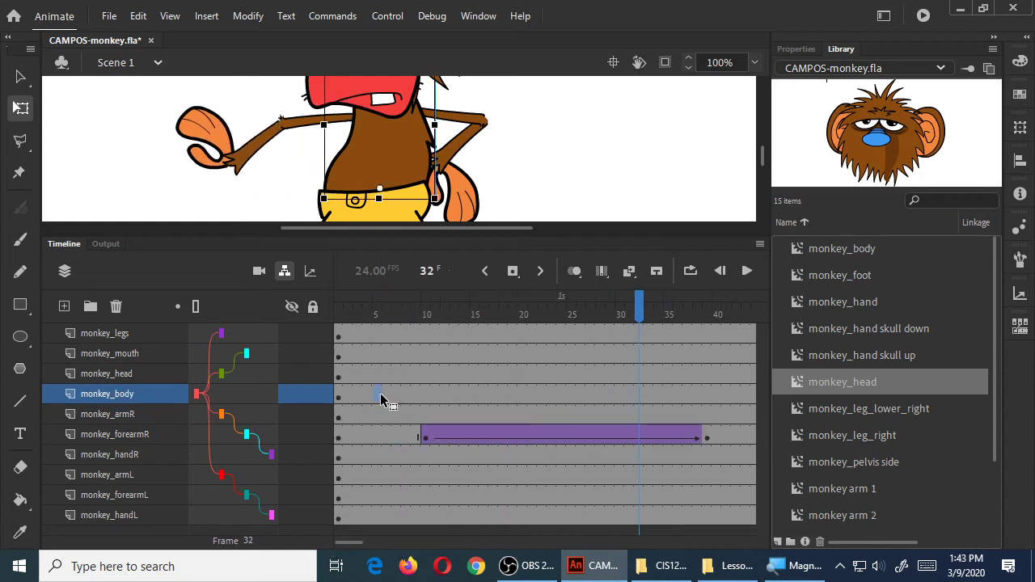
{"action": "left_click", "coordinate": [381, 395]}
{"action": "key", "text": "Return"}
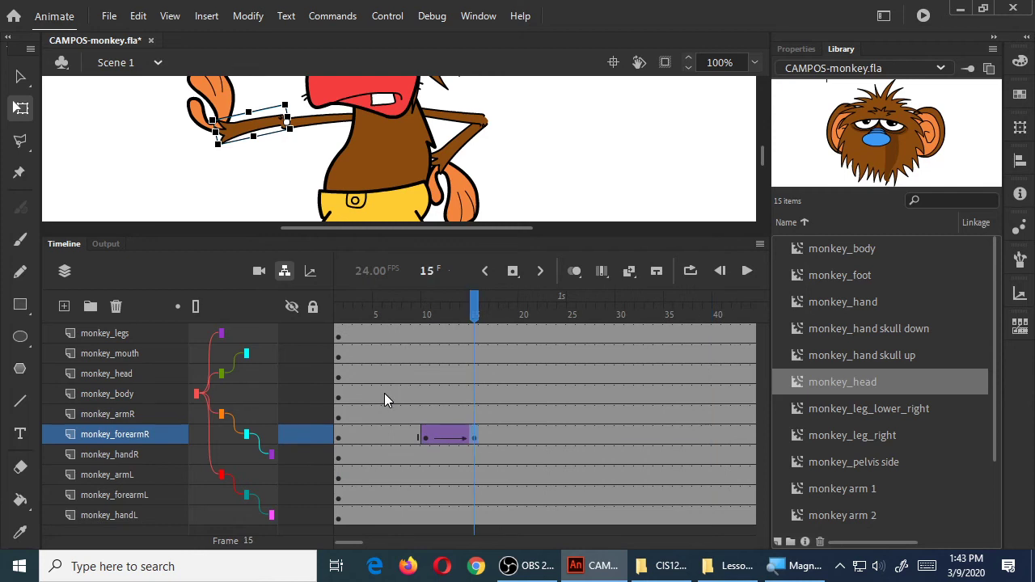
Step: Play the monkey_forearmR rotation with its end keyframe at frame 15, and save the document
{"action": "left_click", "coordinate": [407, 315]}
{"action": "key", "text": "Return"}
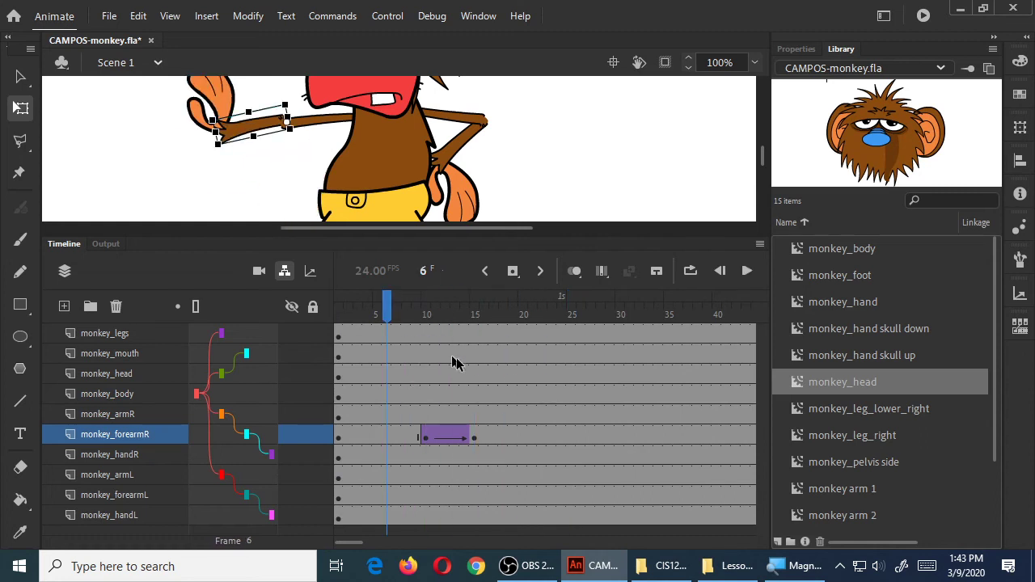
{"action": "key", "text": "Return"}
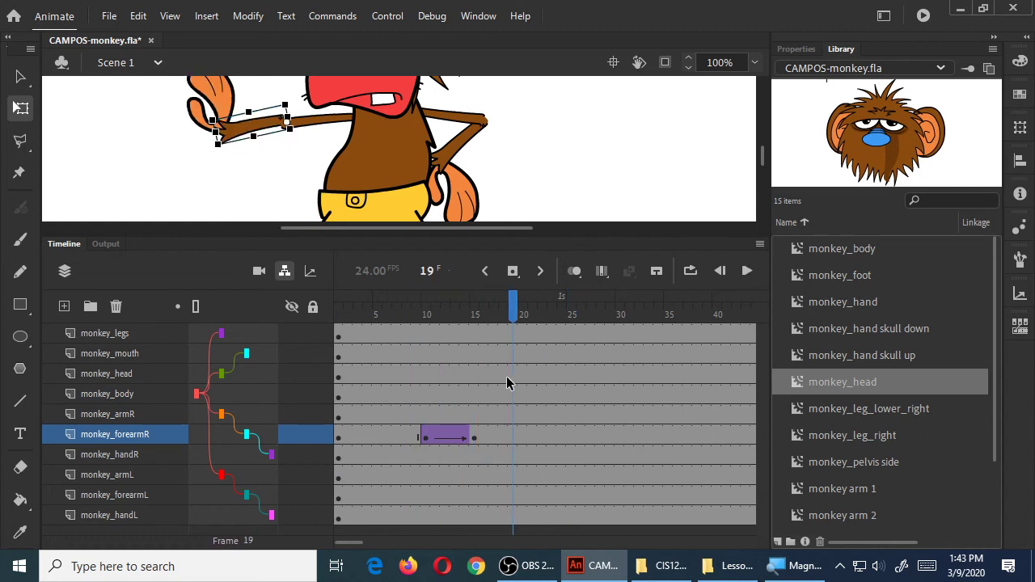
{"action": "left_click", "coordinate": [512, 306]}
{"action": "left_click_drag", "start_coordinate": [512, 306], "coordinate": [391, 320]}
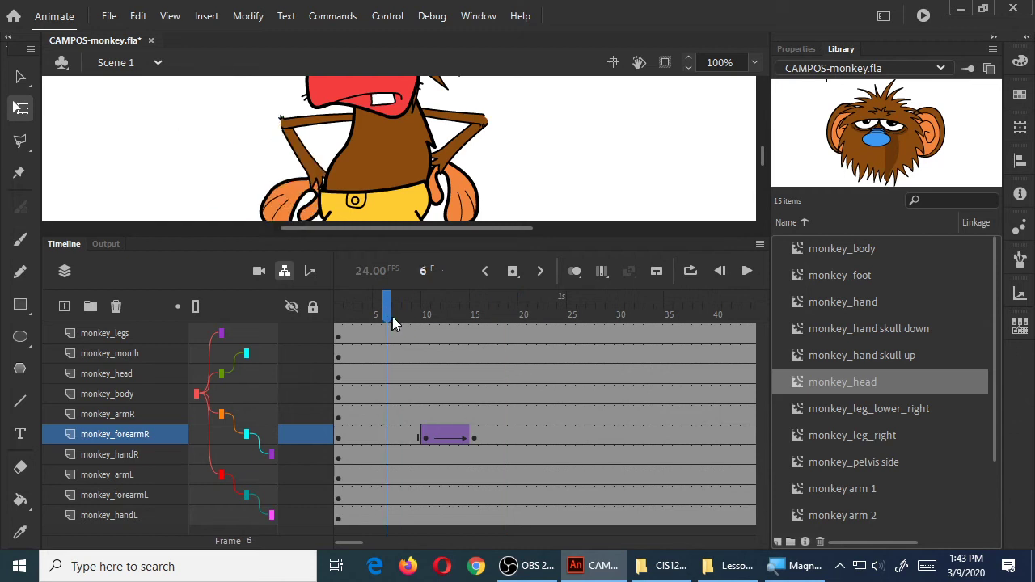
{"action": "key", "text": "ctrl+s"}
{"action": "key", "text": "Return"}
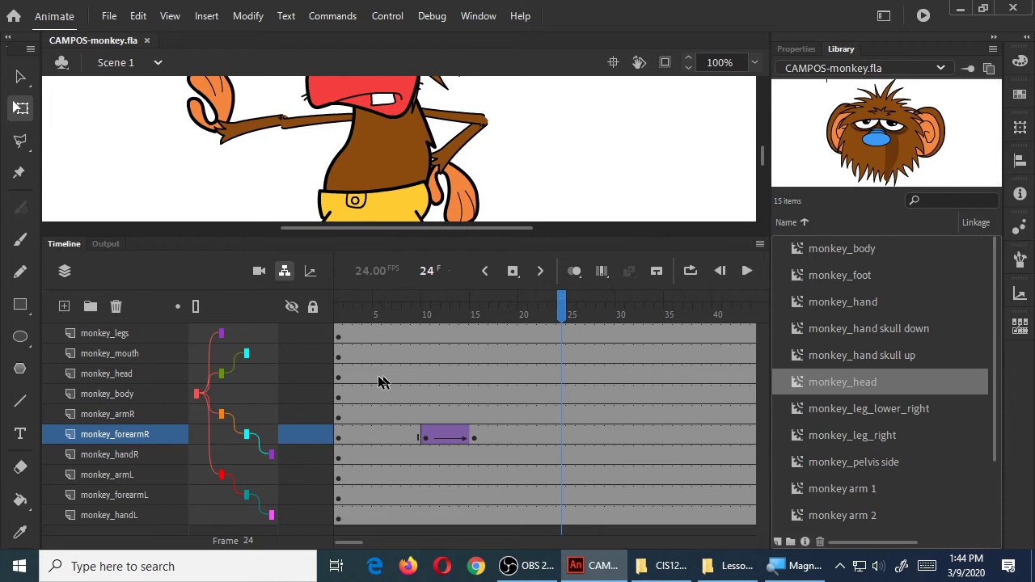
Step: Add keyframes at frames 15, 18 and 20 on the monkey_handR layer
{"action": "left_click", "coordinate": [129, 458]}
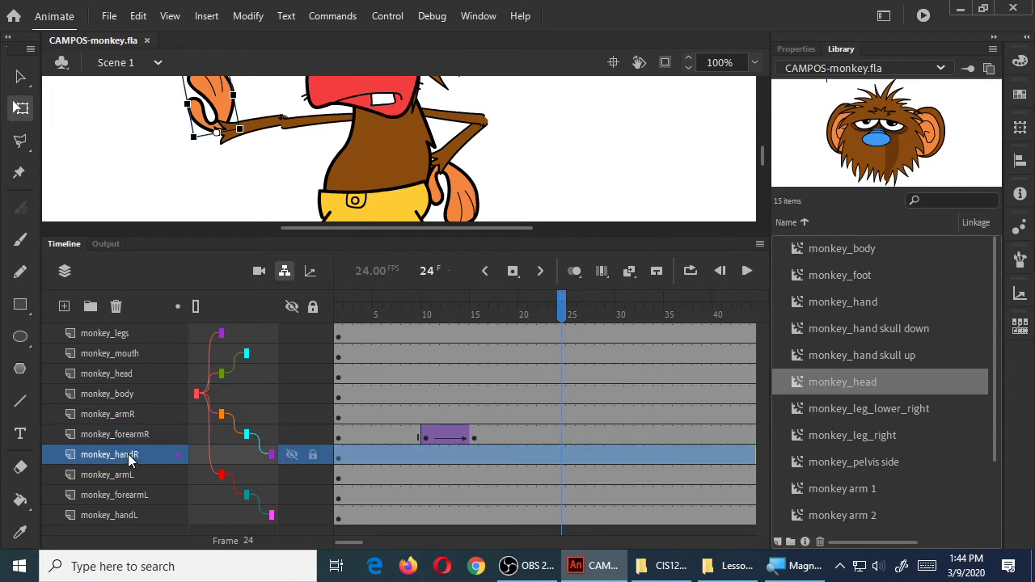
{"action": "left_click_drag", "start_coordinate": [407, 314], "coordinate": [478, 356]}
{"action": "left_click", "coordinate": [473, 457]}
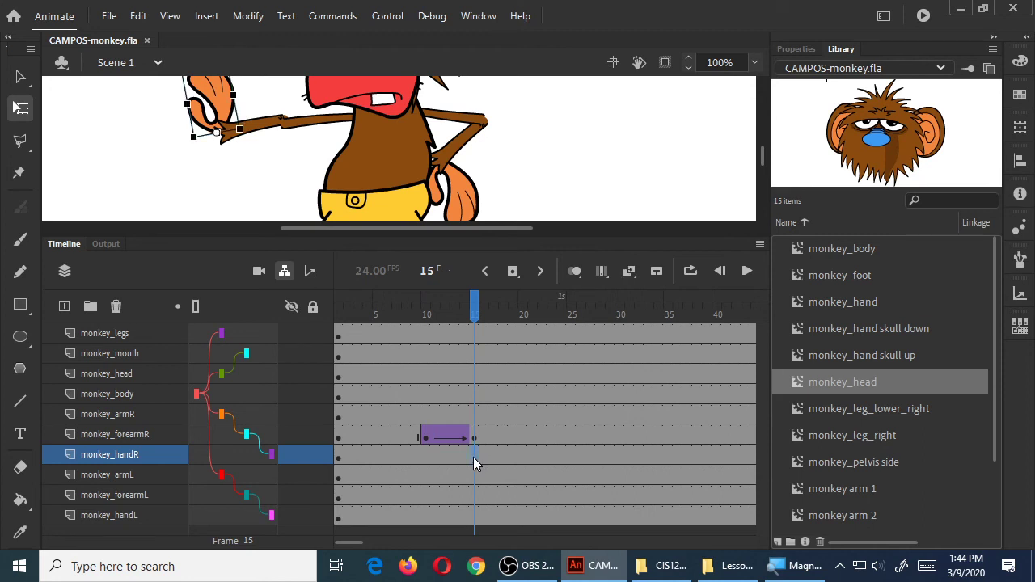
{"action": "key", "text": "F6"}
{"action": "left_click", "coordinate": [501, 458]}
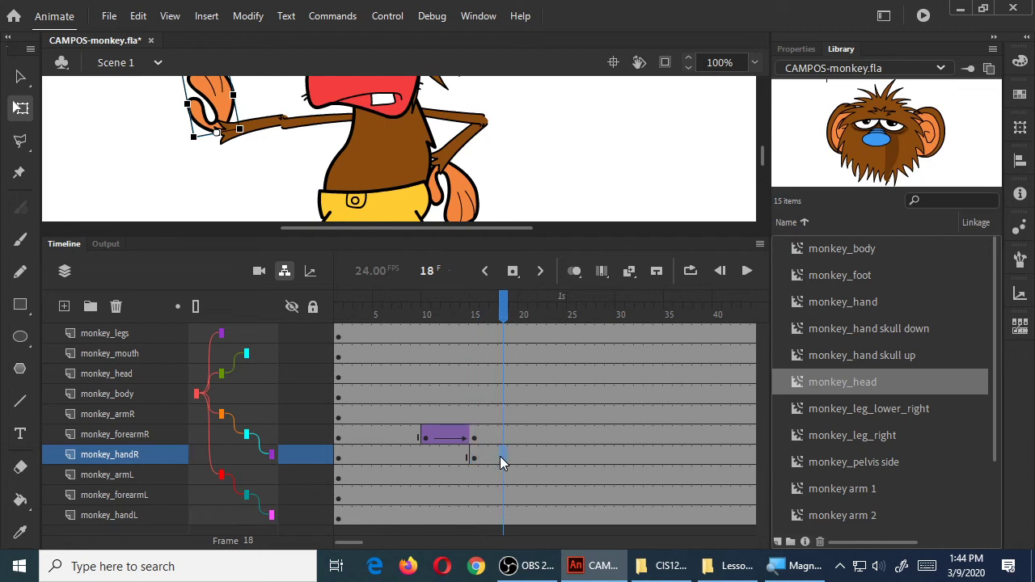
{"action": "key", "text": "F6"}
{"action": "left_click", "coordinate": [523, 459]}
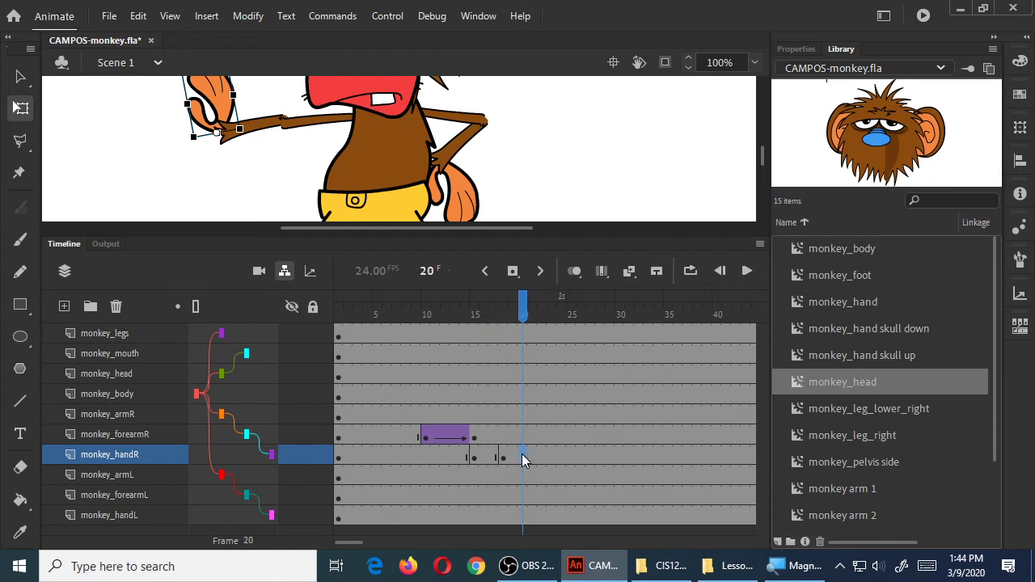
{"action": "key", "text": "F6"}
Step: Rotate the right hand counterclockwise on its frame 18 keyframe, and preview the motion between frames 15 and 20
{"action": "left_click_drag", "start_coordinate": [523, 305], "coordinate": [476, 323]}
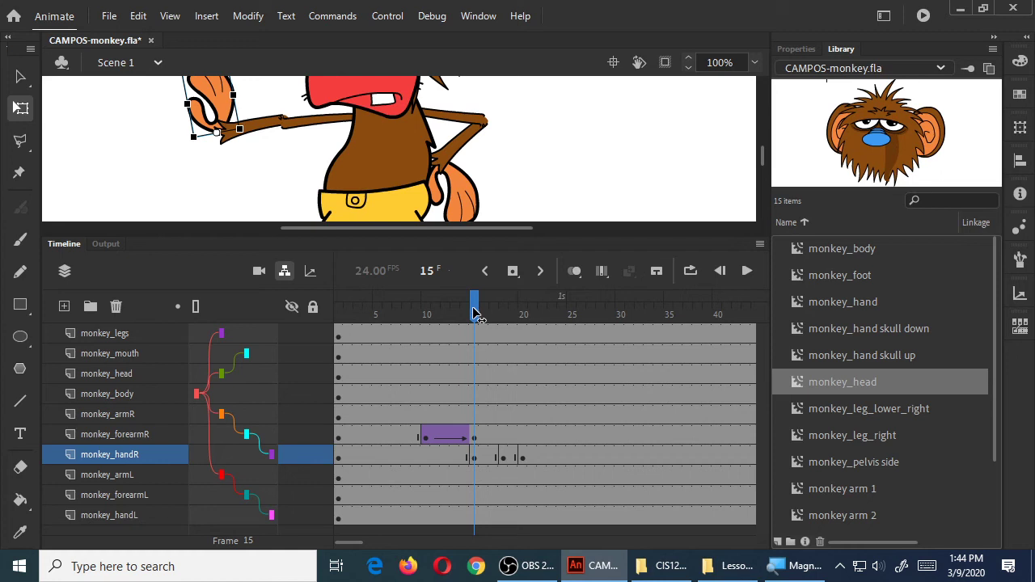
{"action": "left_click_drag", "start_coordinate": [476, 314], "coordinate": [504, 309]}
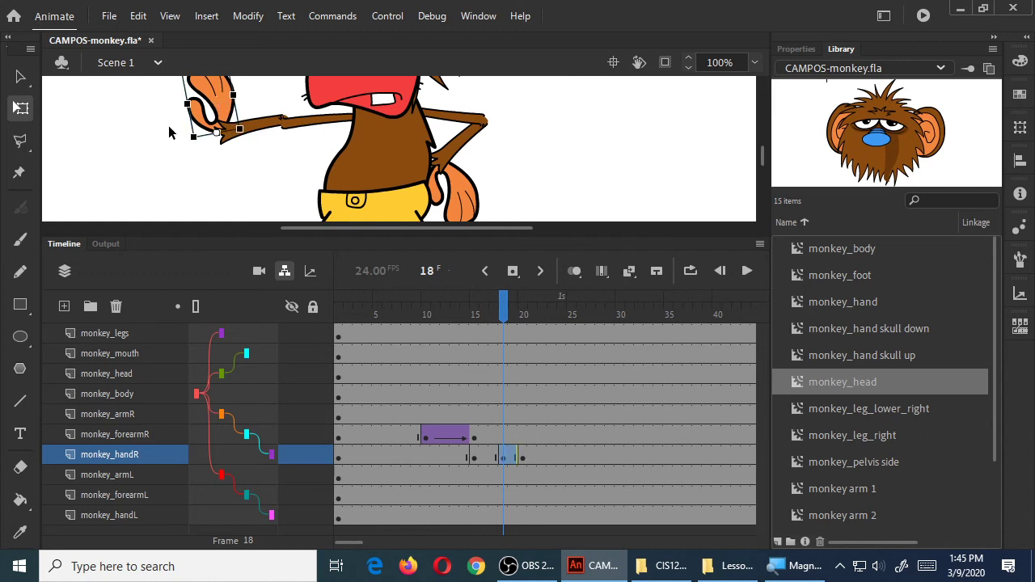
{"action": "left_click_drag", "start_coordinate": [191, 162], "coordinate": [189, 189]}
{"action": "left_click_drag", "start_coordinate": [502, 306], "coordinate": [524, 307]}
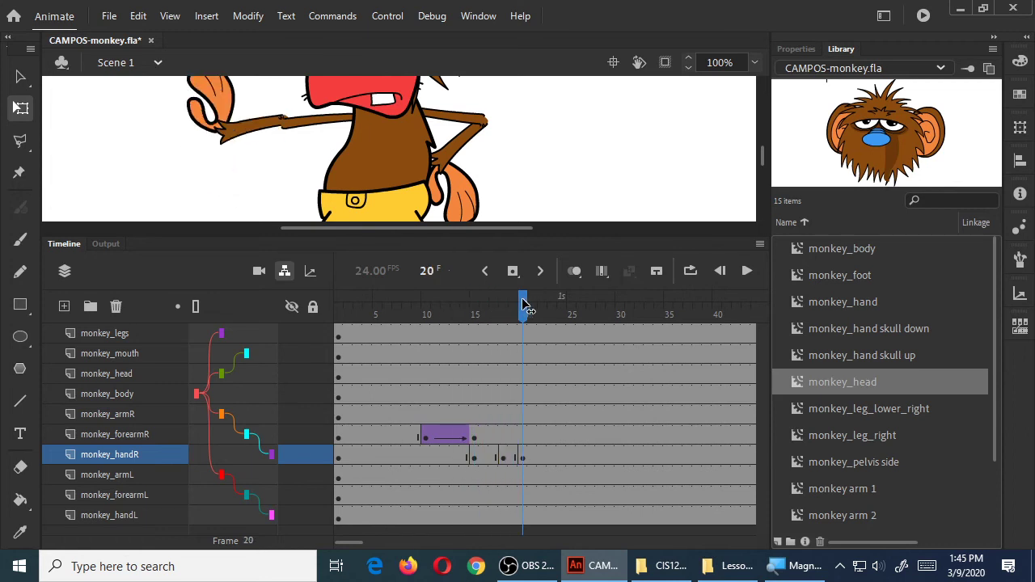
{"action": "left_click_drag", "start_coordinate": [499, 301], "coordinate": [475, 296]}
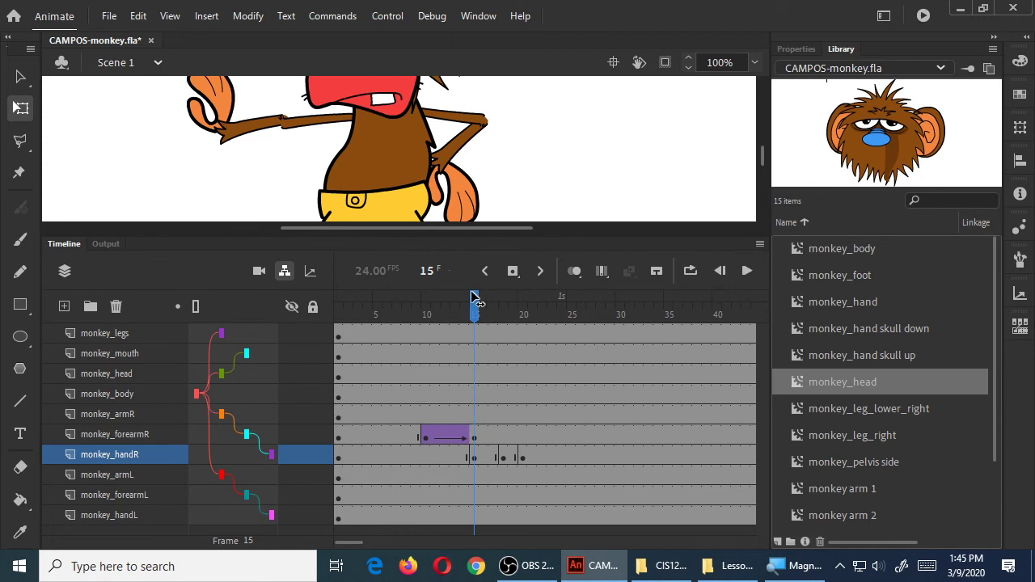
{"action": "key", "text": "Return"}
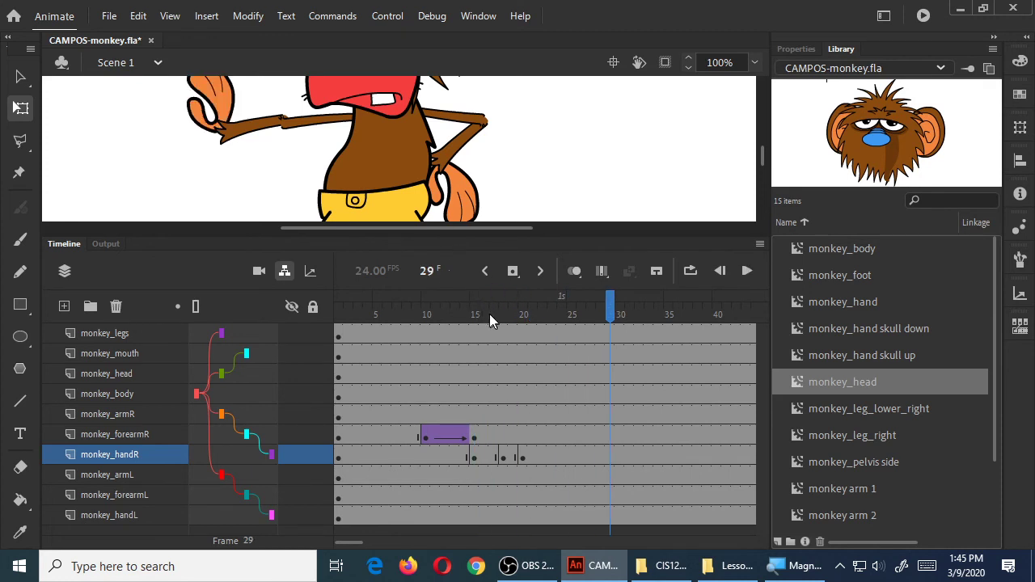
{"action": "left_click", "coordinate": [468, 314]}
{"action": "mouse_move", "coordinate": [471, 315]}
{"action": "left_mouse_down"}
{"action": "mouse_move", "coordinate": [532, 316]}
{"action": "mouse_move", "coordinate": [478, 322]}
{"action": "left_mouse_up"}
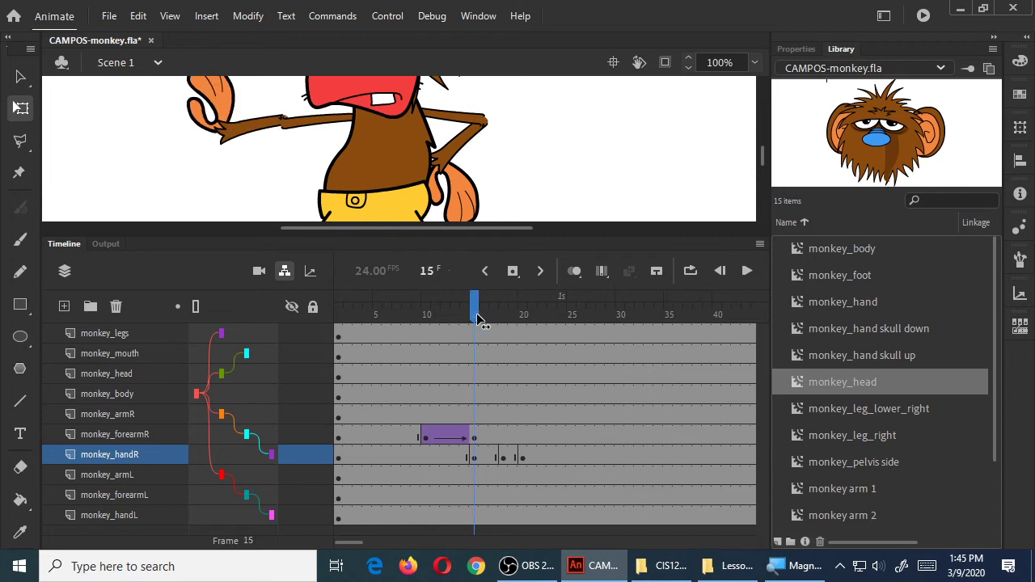
Step: Create classic tweens on monkey_handR between frames 15 and 18 and between frames 18 and 20
{"action": "left_click", "coordinate": [485, 458]}
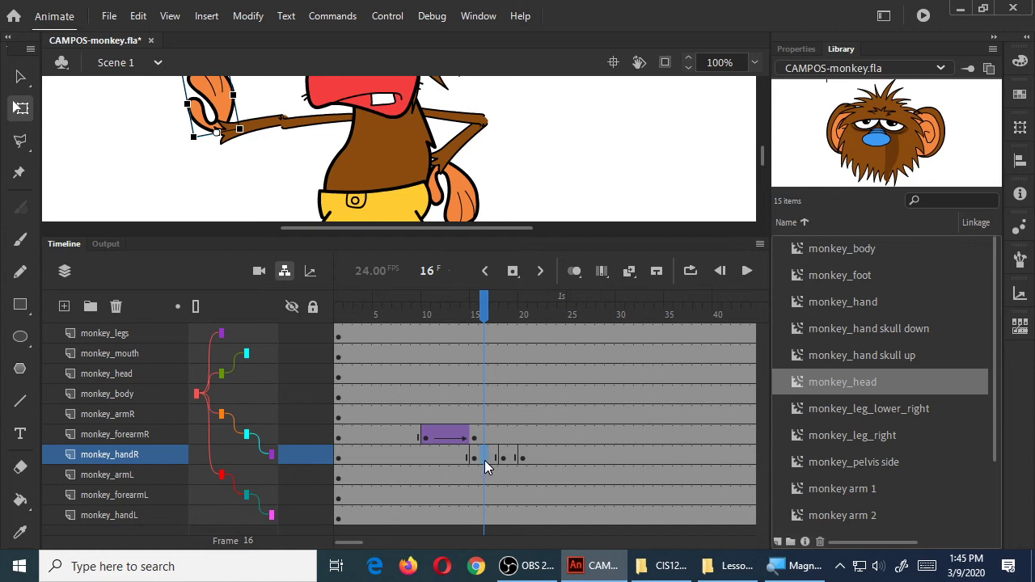
{"action": "right_click", "coordinate": [484, 466]}
{"action": "left_click", "coordinate": [584, 77]}
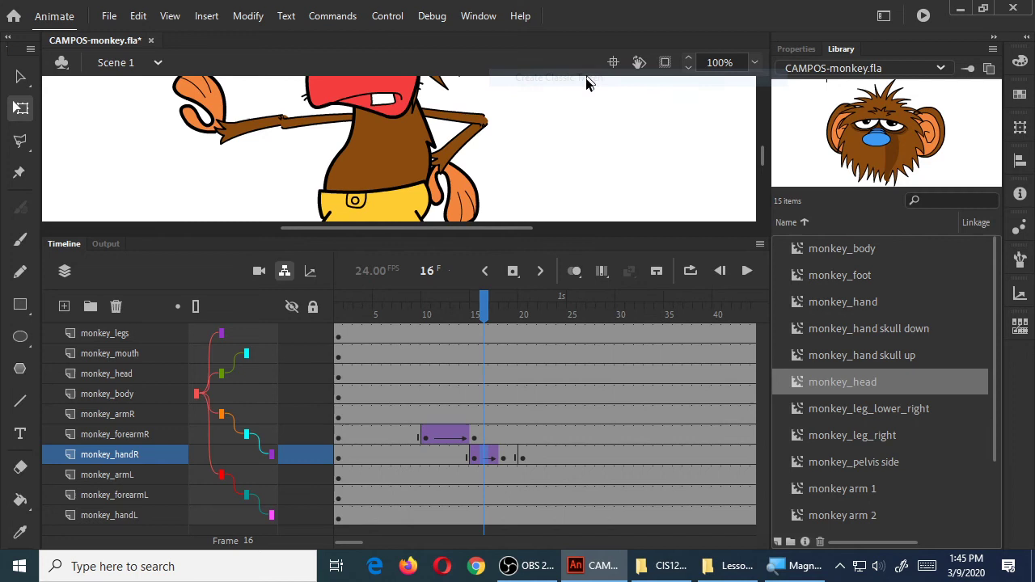
{"action": "right_click", "coordinate": [508, 463]}
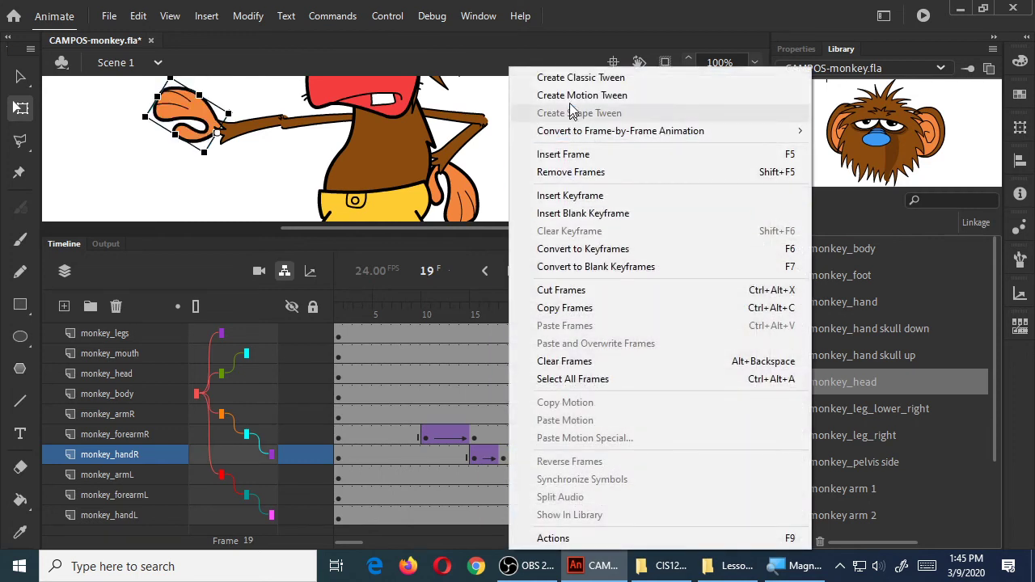
{"action": "left_click", "coordinate": [584, 77]}
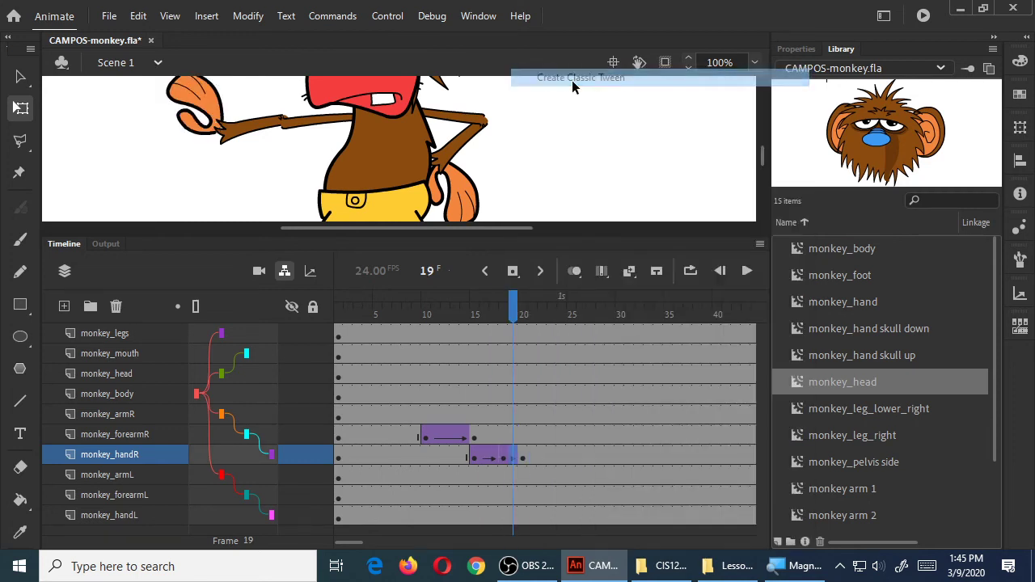
Step: Play the tweened hand wave repeatedly from just before frame 15 to examine its speed
{"action": "left_click", "coordinate": [464, 316]}
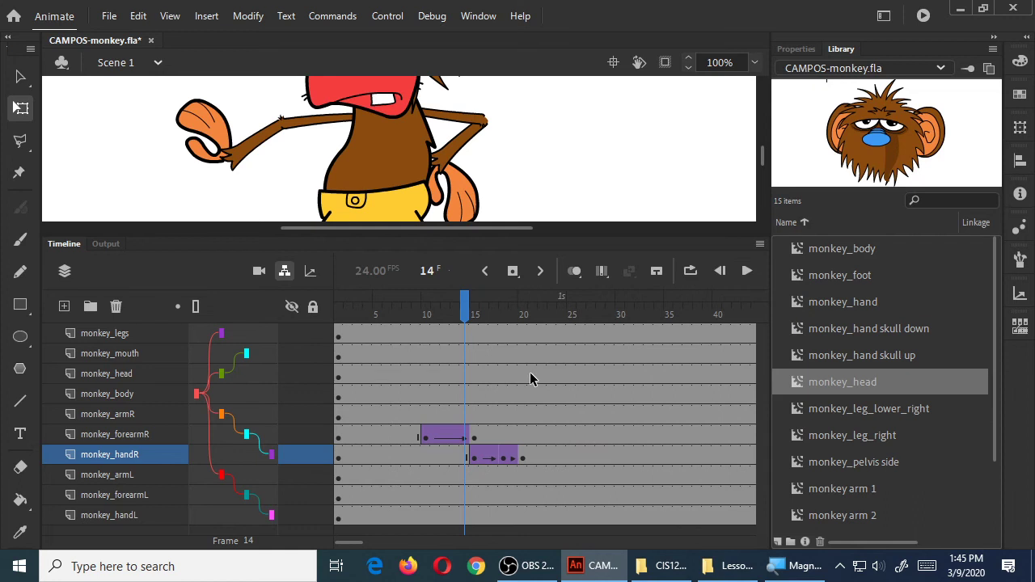
{"action": "key", "text": "Return"}
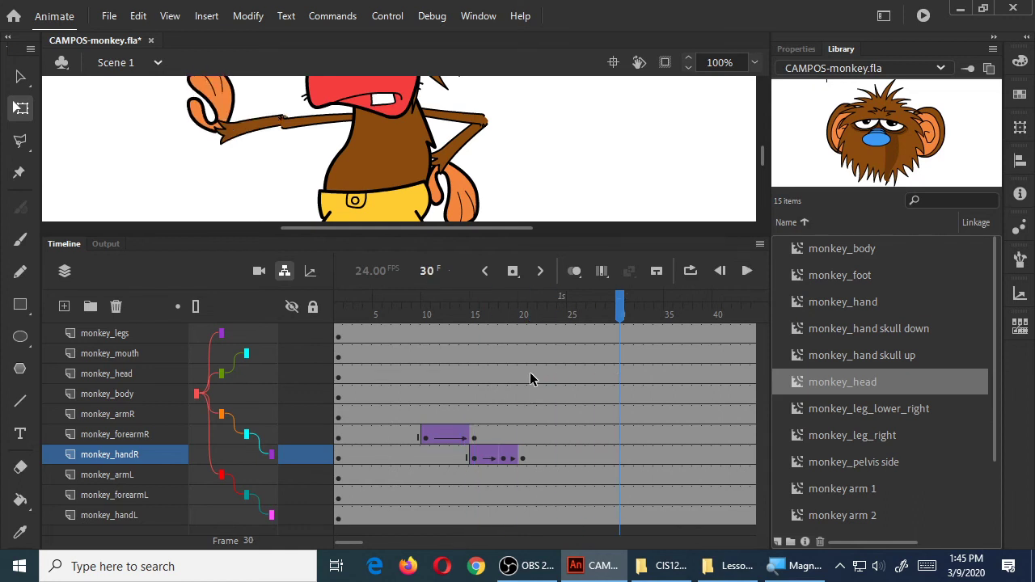
{"action": "left_click", "coordinate": [456, 315]}
{"action": "key", "text": "Return"}
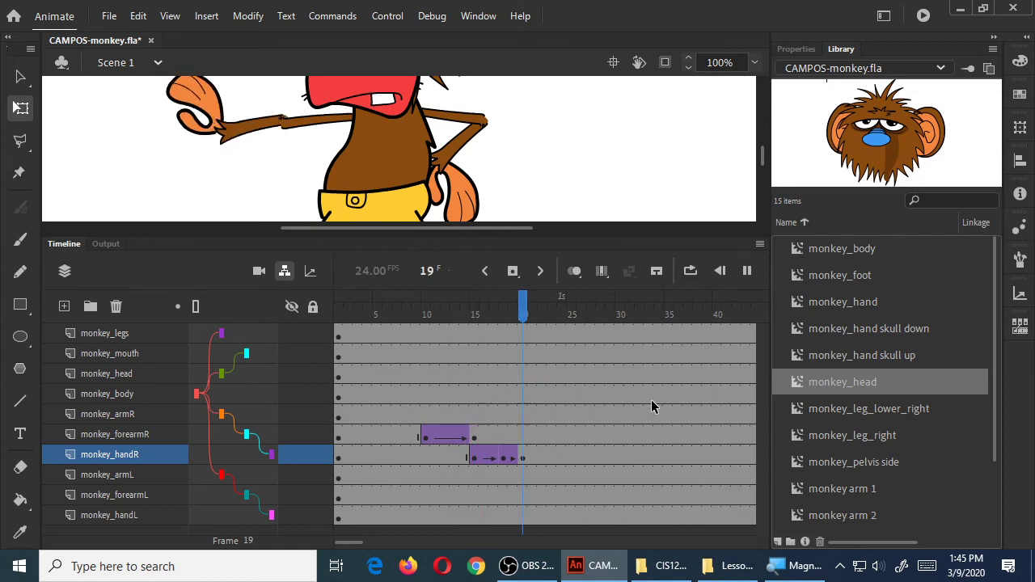
{"action": "left_click", "coordinate": [465, 316]}
{"action": "key", "text": "Return"}
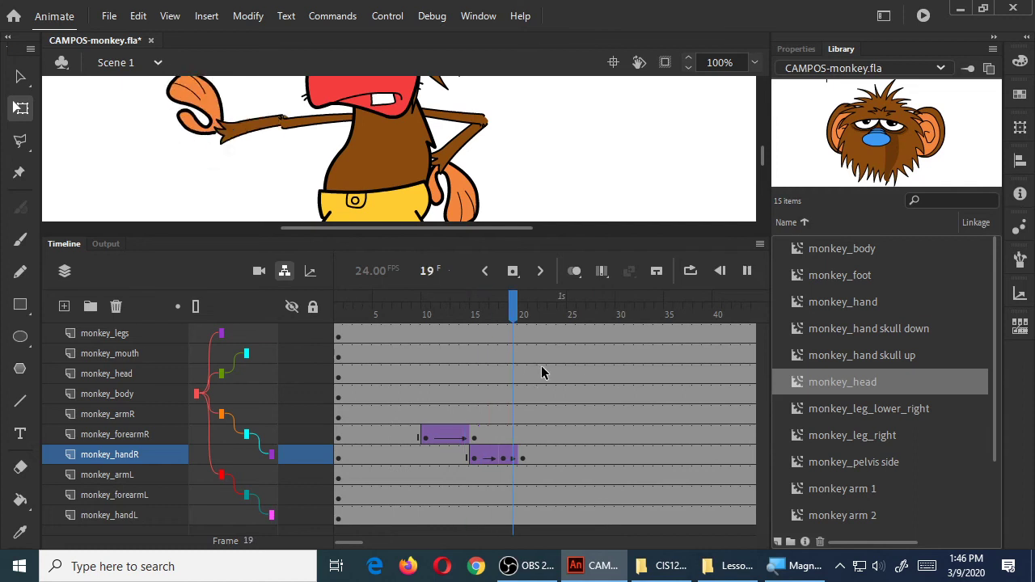
{"action": "left_click", "coordinate": [456, 315]}
{"action": "key", "text": "Return"}
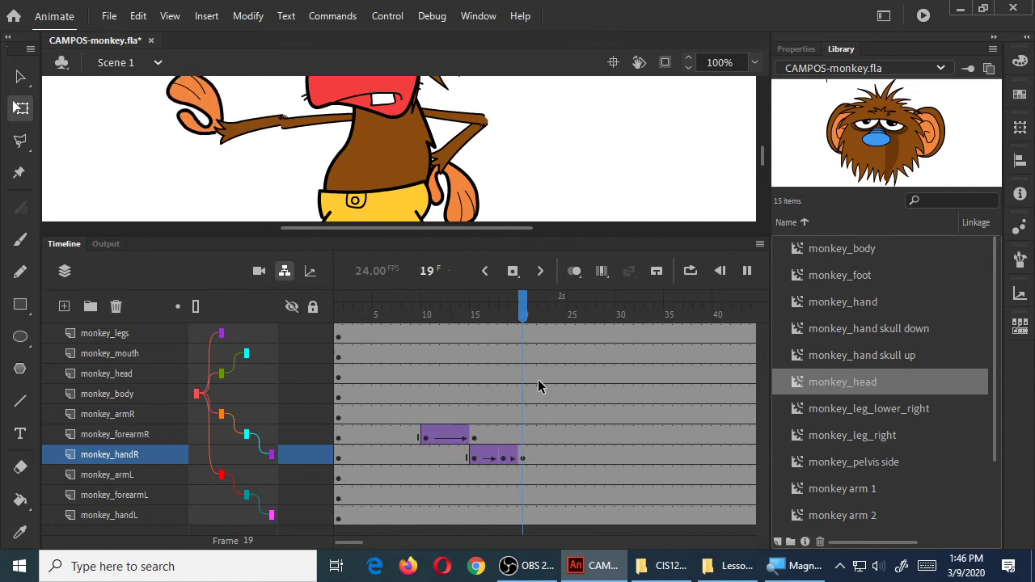
Step: Move the last monkey_handR keyframe to frame 22, and play back the hand wave
{"action": "left_click", "coordinate": [524, 458]}
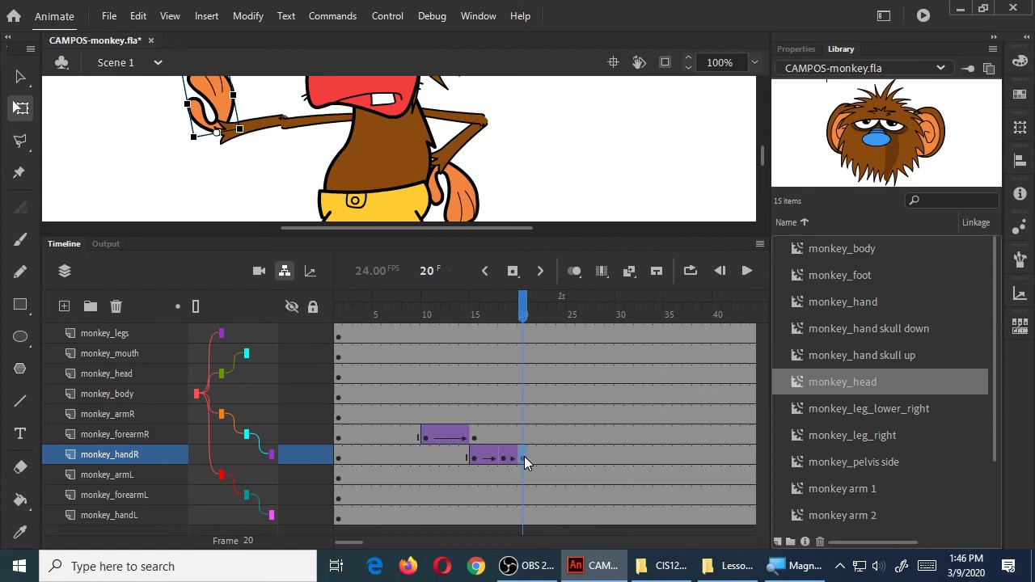
{"action": "left_click_drag", "start_coordinate": [526, 462], "coordinate": [545, 462]}
{"action": "left_click", "coordinate": [457, 314]}
{"action": "key", "text": "Return"}
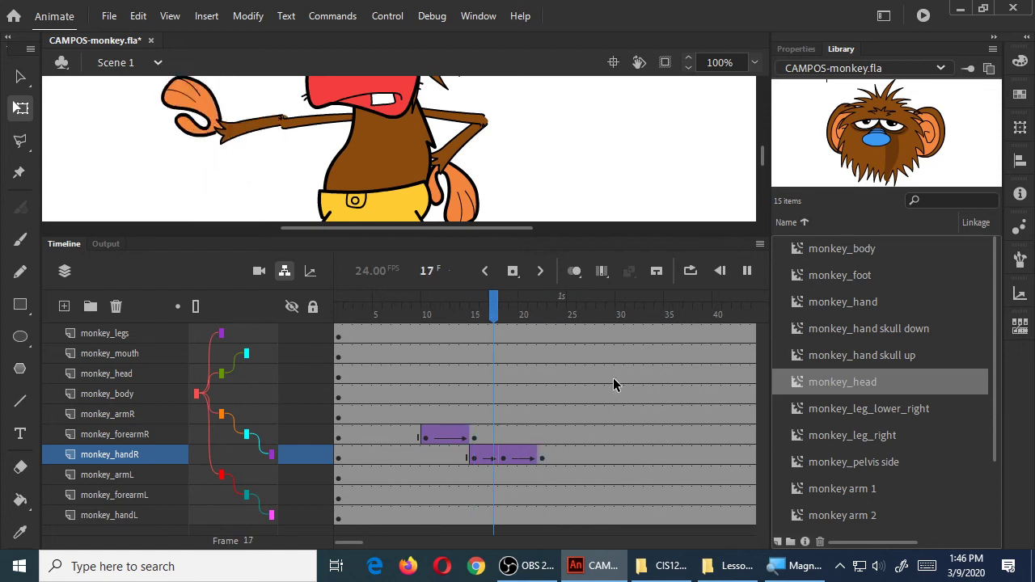
{"action": "left_click", "coordinate": [466, 315]}
{"action": "key", "text": "Return"}
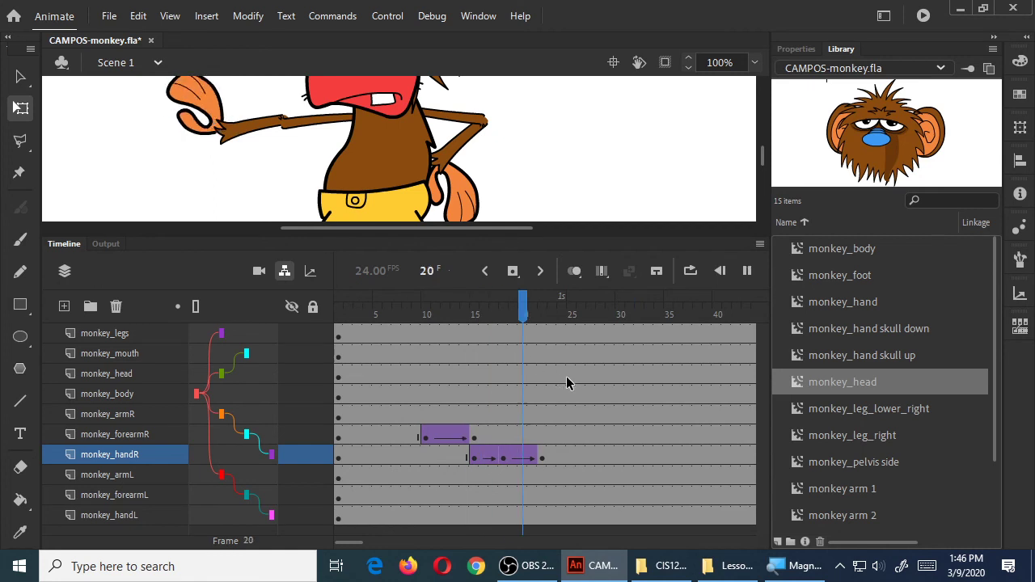
Step: Replay the hand wave ending at frame 22 repeatedly from frame 15 to examine its return motion
{"action": "left_click", "coordinate": [475, 320]}
{"action": "key", "text": "Return"}
{"action": "left_click", "coordinate": [476, 321]}
{"action": "key", "text": "Return"}
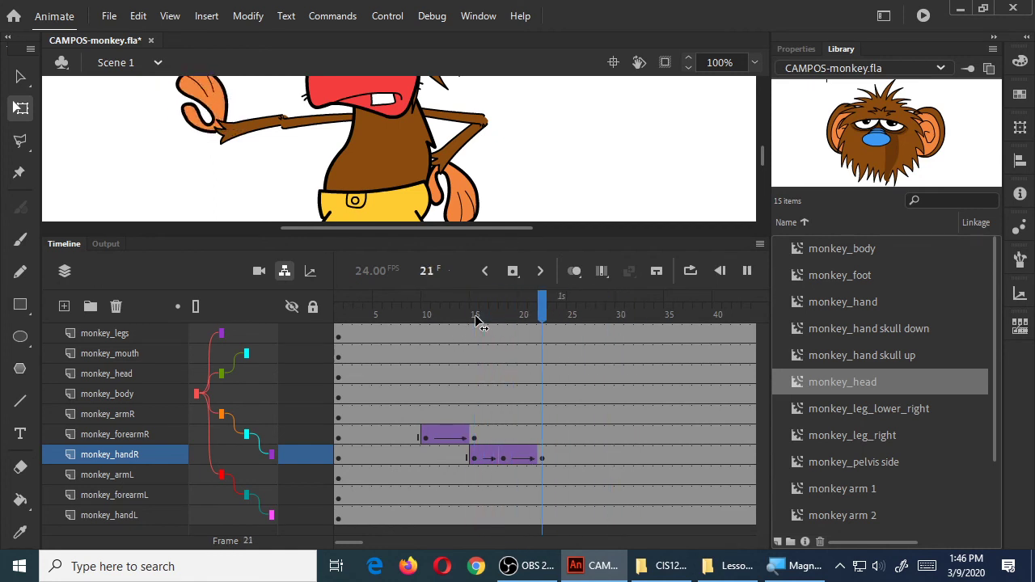
{"action": "left_click", "coordinate": [477, 320]}
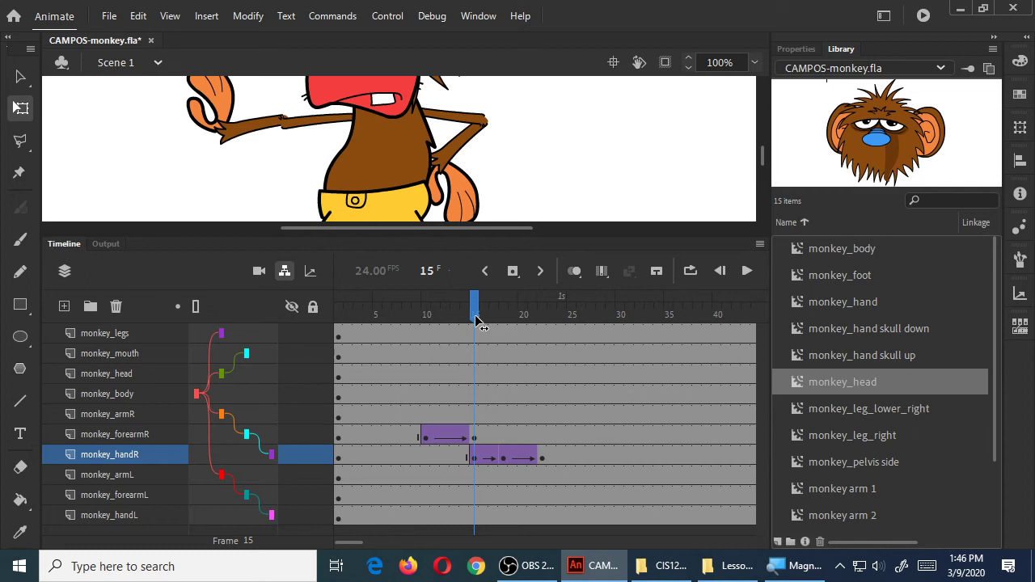
{"action": "left_click", "coordinate": [534, 316]}
{"action": "key", "text": "Return"}
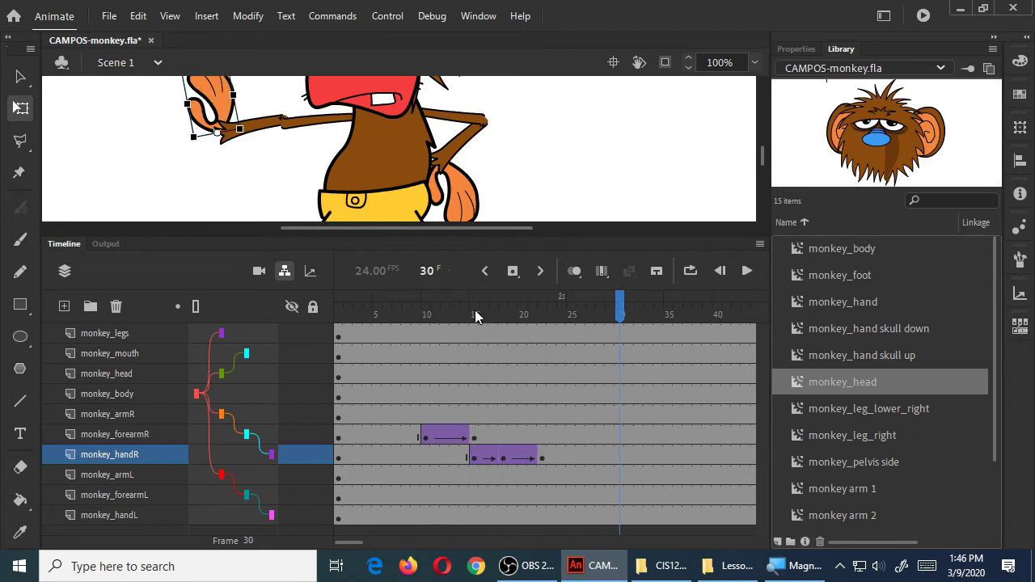
{"action": "left_click", "coordinate": [475, 315]}
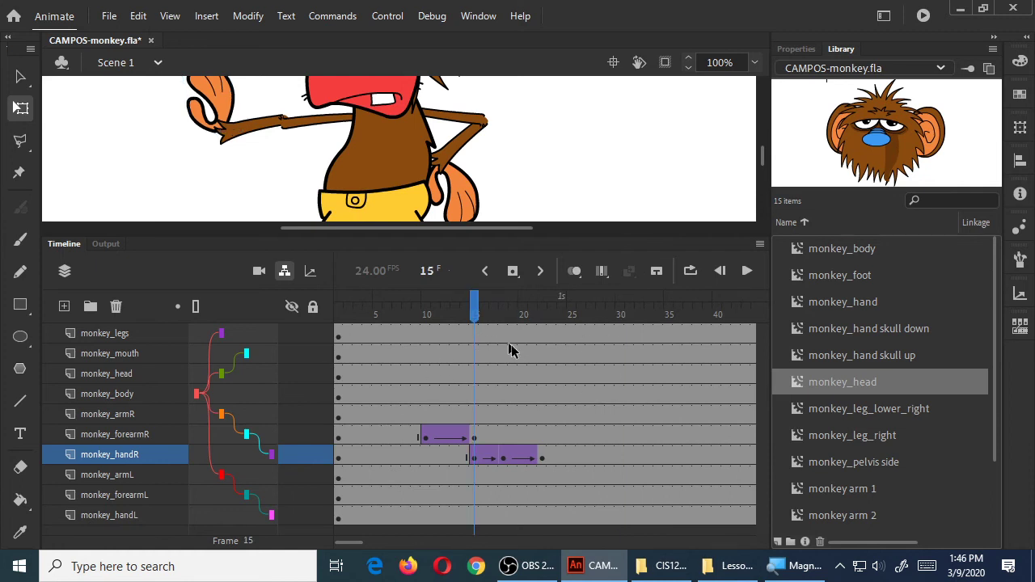
{"action": "key", "text": "Return"}
{"action": "left_click", "coordinate": [477, 316]}
{"action": "key", "text": "Return"}
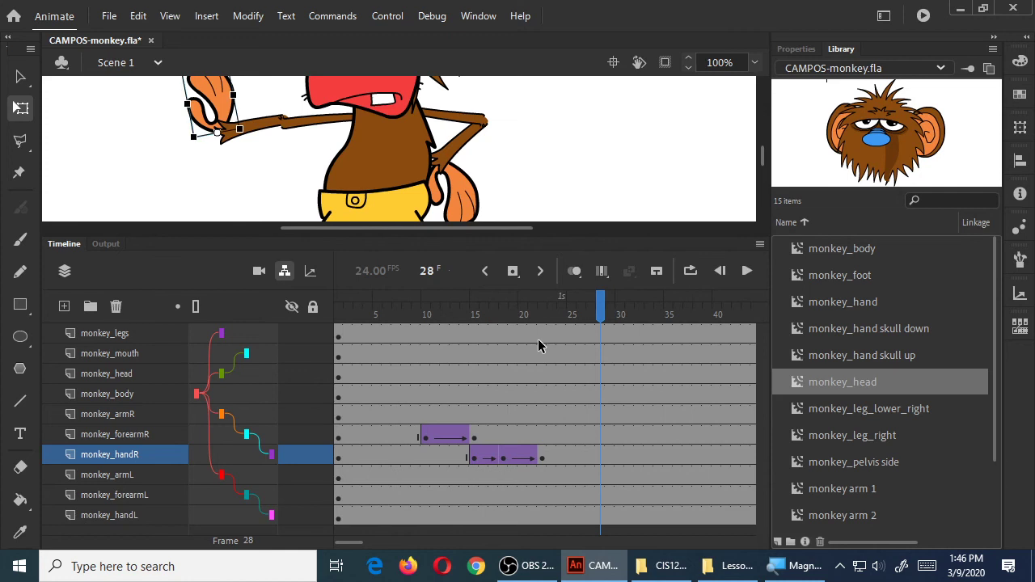
Step: Save the document and return the playhead to frame 15
{"action": "key", "text": "ctrl+s"}
{"action": "left_click_drag", "start_coordinate": [599, 304], "coordinate": [484, 344]}
{"action": "left_click_drag", "start_coordinate": [570, 347], "coordinate": [475, 356]}
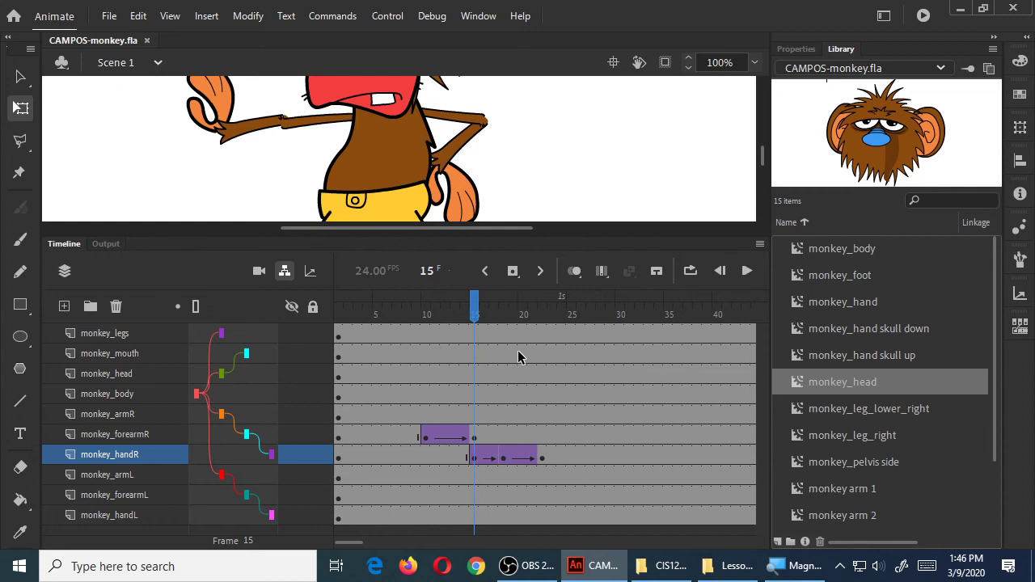
Step: Test the movie in a preview window, close it, and scrub the playhead from frame 14 to frame 20
{"action": "left_click", "coordinate": [922, 16]}
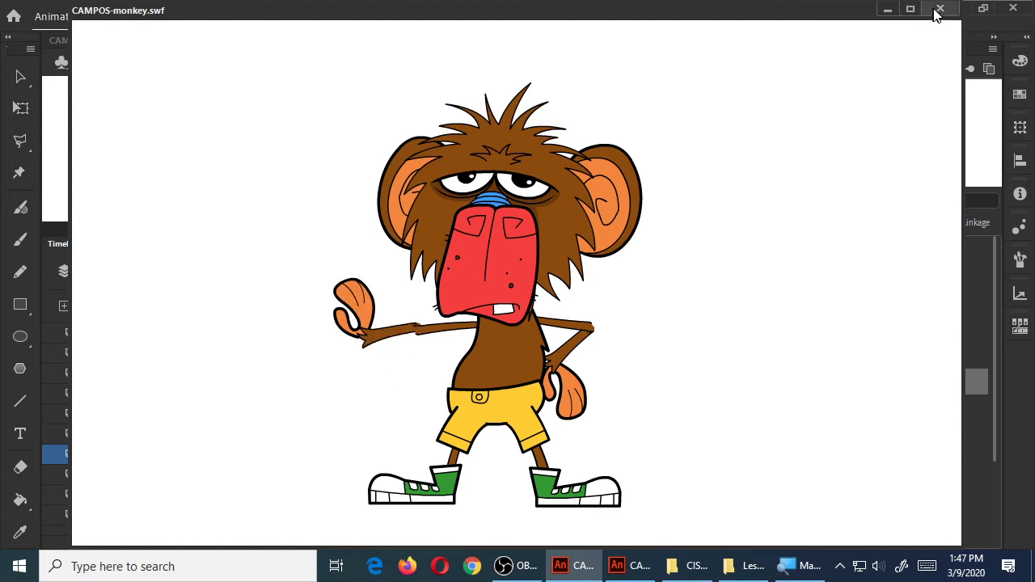
{"action": "left_click", "coordinate": [938, 10]}
{"action": "mouse_move", "coordinate": [472, 329]}
{"action": "left_mouse_down"}
{"action": "mouse_move", "coordinate": [397, 333]}
{"action": "mouse_move", "coordinate": [564, 333]}
{"action": "mouse_move", "coordinate": [407, 337]}
{"action": "mouse_move", "coordinate": [554, 338]}
{"action": "mouse_move", "coordinate": [429, 346]}
{"action": "mouse_move", "coordinate": [467, 343]}
{"action": "left_mouse_up"}
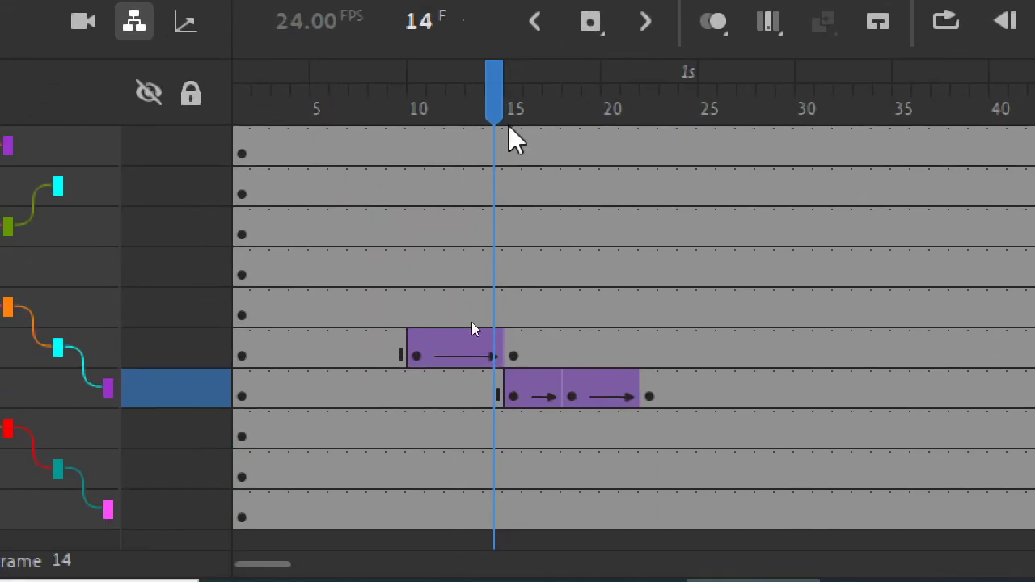
{"action": "left_click_drag", "start_coordinate": [496, 121], "coordinate": [513, 136]}
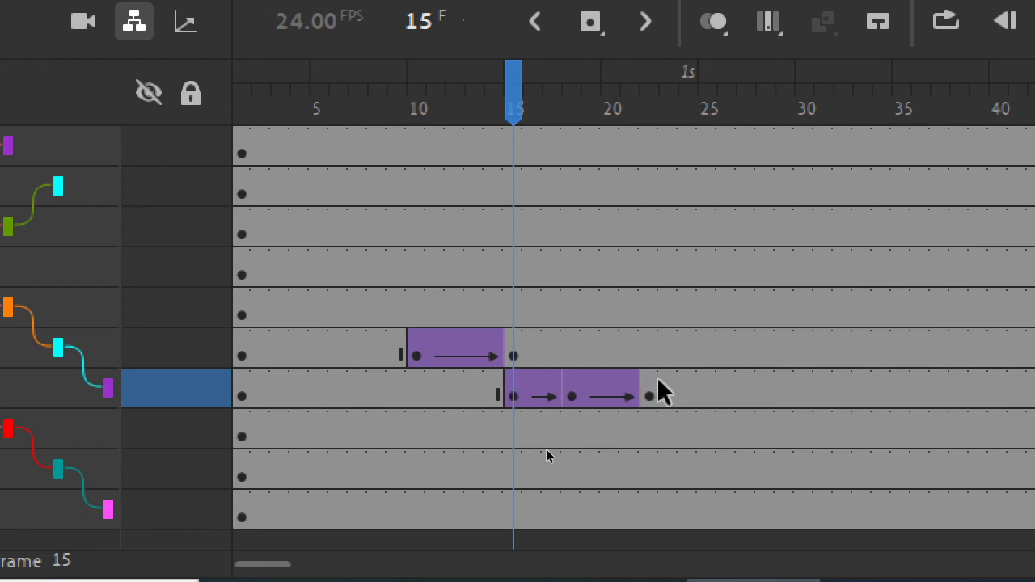
{"action": "left_click", "coordinate": [615, 105]}
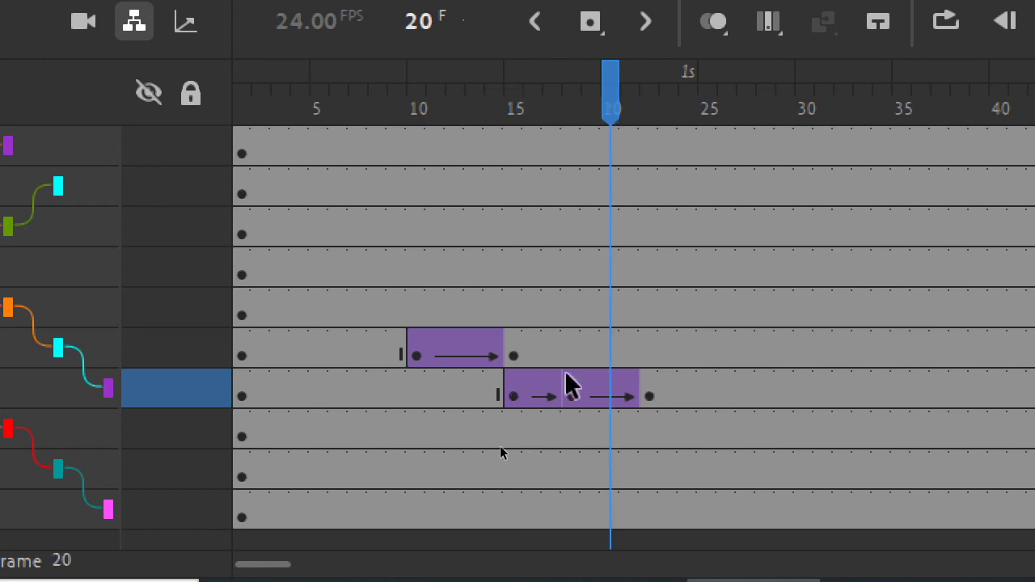
Step: Try moving the last monkey_handR keyframe to frame 31, and undo the move
{"action": "left_click", "coordinate": [651, 389]}
{"action": "left_click_drag", "start_coordinate": [651, 398], "coordinate": [827, 400]}
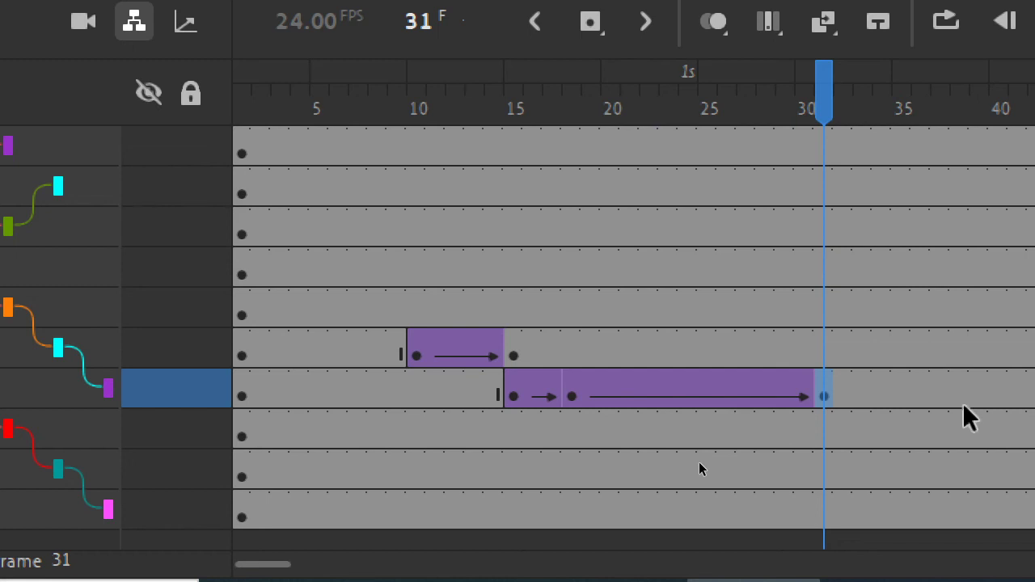
{"action": "key", "text": "ctrl+z"}
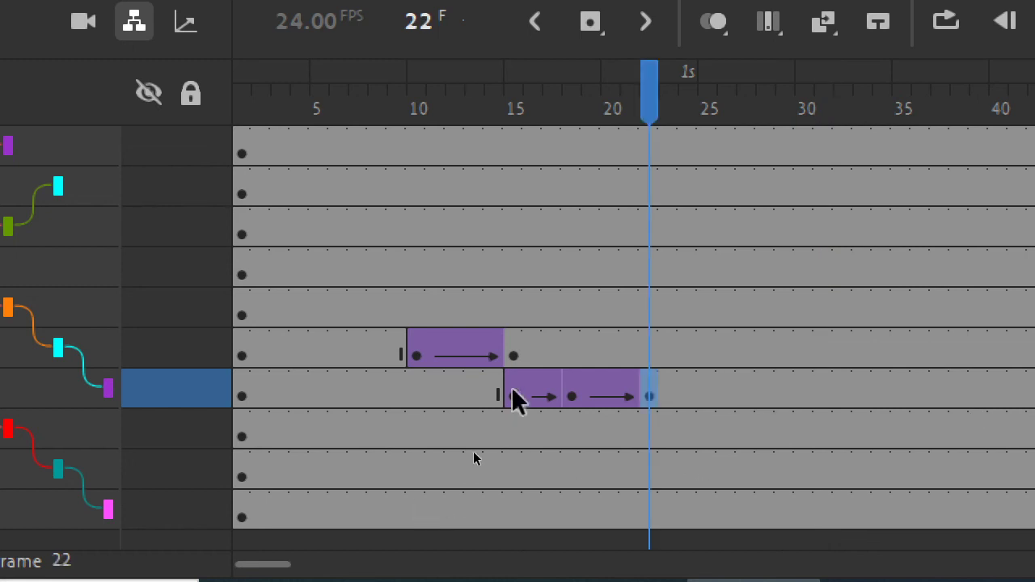
Step: Select monkey_handR frames 15 to 22 and shift the whole hand wave to start at frame 20
{"action": "left_click", "coordinate": [417, 389]}
{"action": "left_click_drag", "start_coordinate": [510, 393], "coordinate": [668, 396]}
{"action": "left_click", "coordinate": [591, 348]}
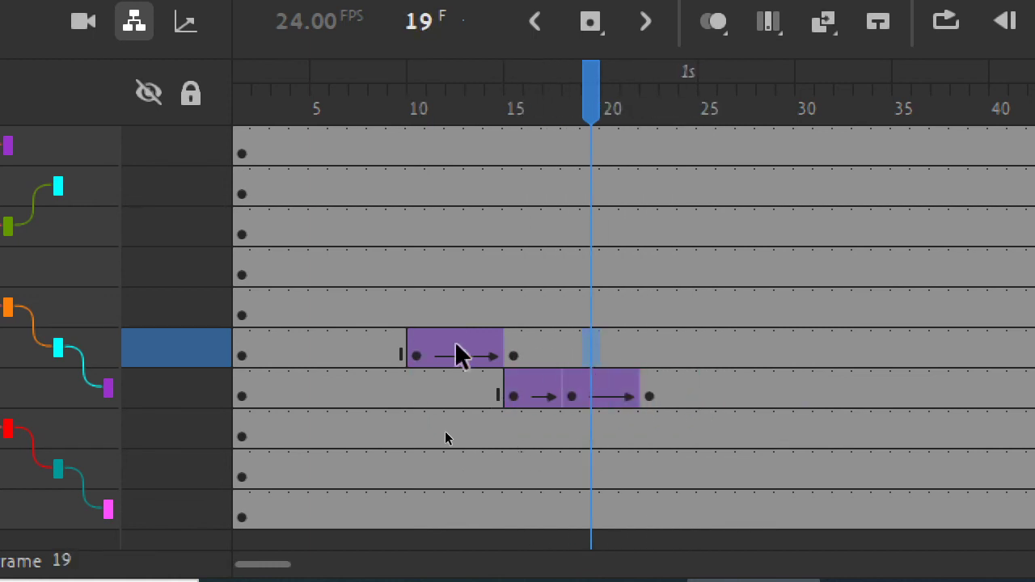
{"action": "left_click", "coordinate": [515, 356]}
{"action": "left_click", "coordinate": [590, 356]}
{"action": "left_click_drag", "start_coordinate": [511, 399], "coordinate": [652, 392]}
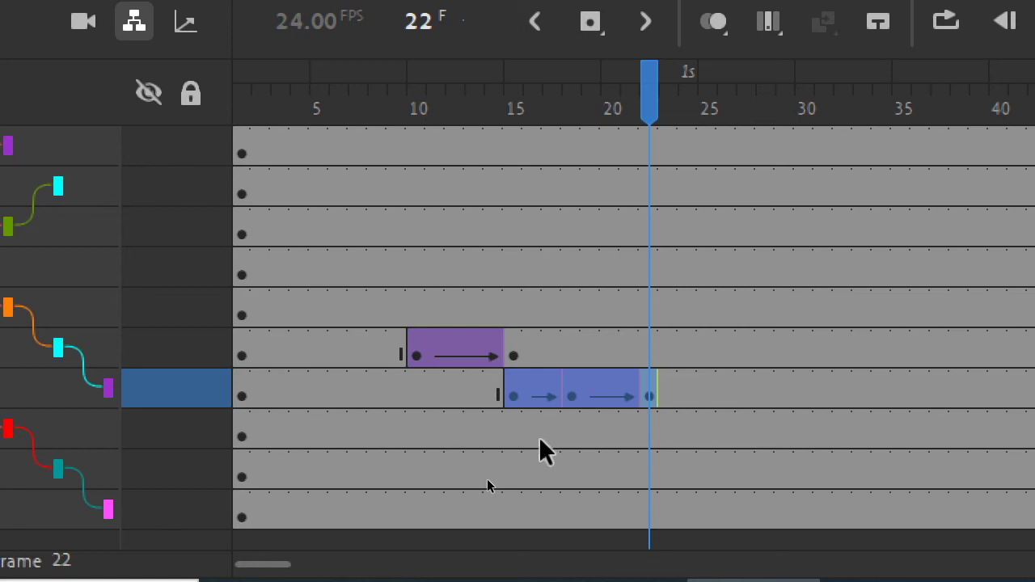
{"action": "left_click_drag", "start_coordinate": [517, 395], "coordinate": [591, 404]}
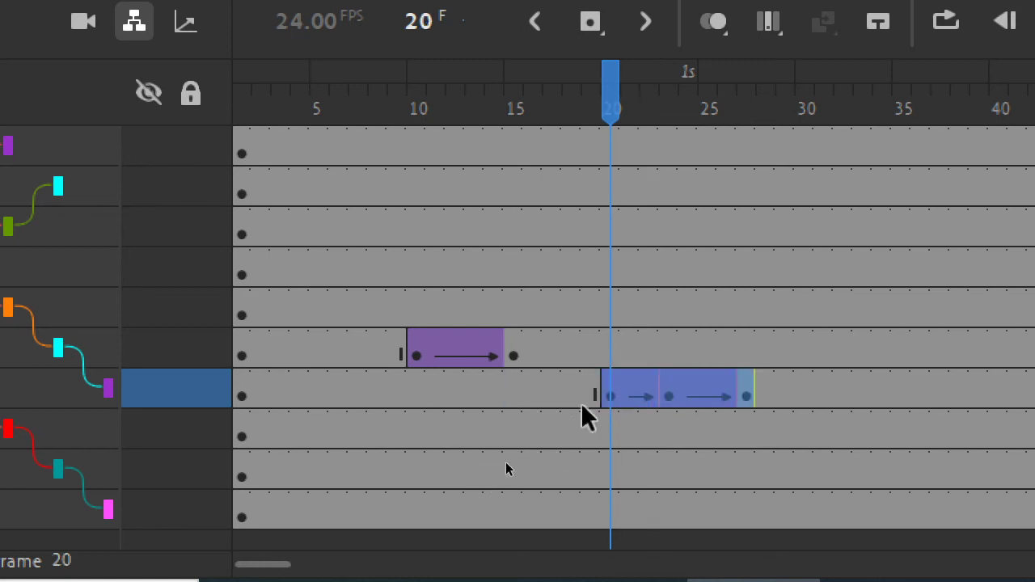
Step: Play the animation repeatedly from before frame 10 to examine the pause between the forearm raise and the hand wave
{"action": "left_click", "coordinate": [382, 110]}
{"action": "left_click_drag", "start_coordinate": [378, 109], "coordinate": [541, 196]}
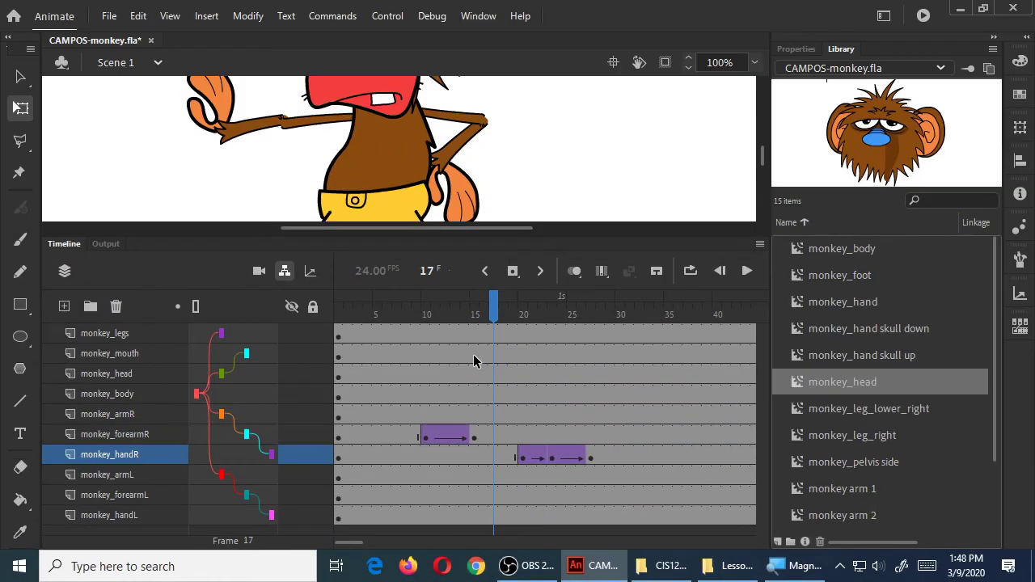
{"action": "left_click", "coordinate": [416, 313]}
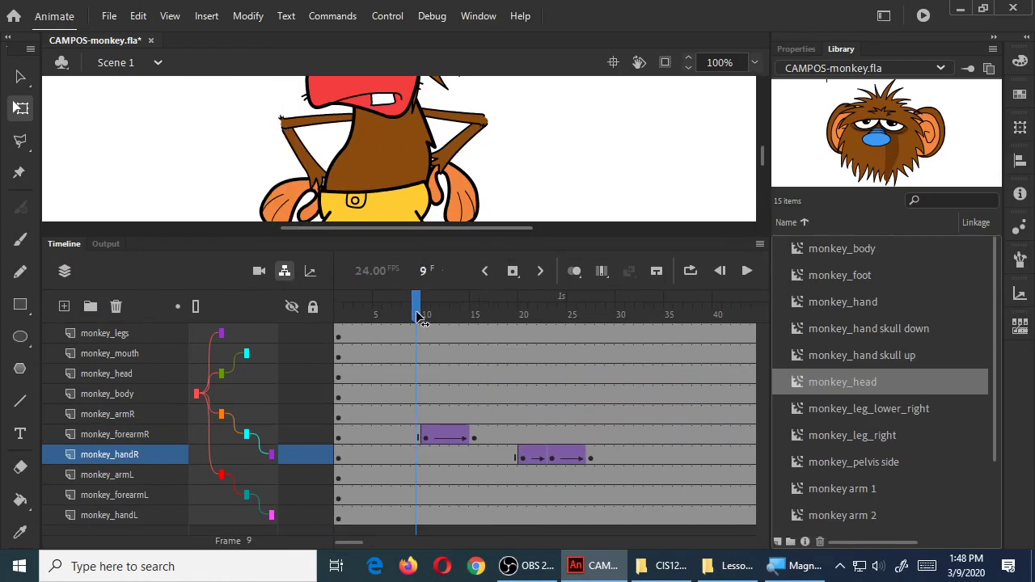
{"action": "key", "text": "Return"}
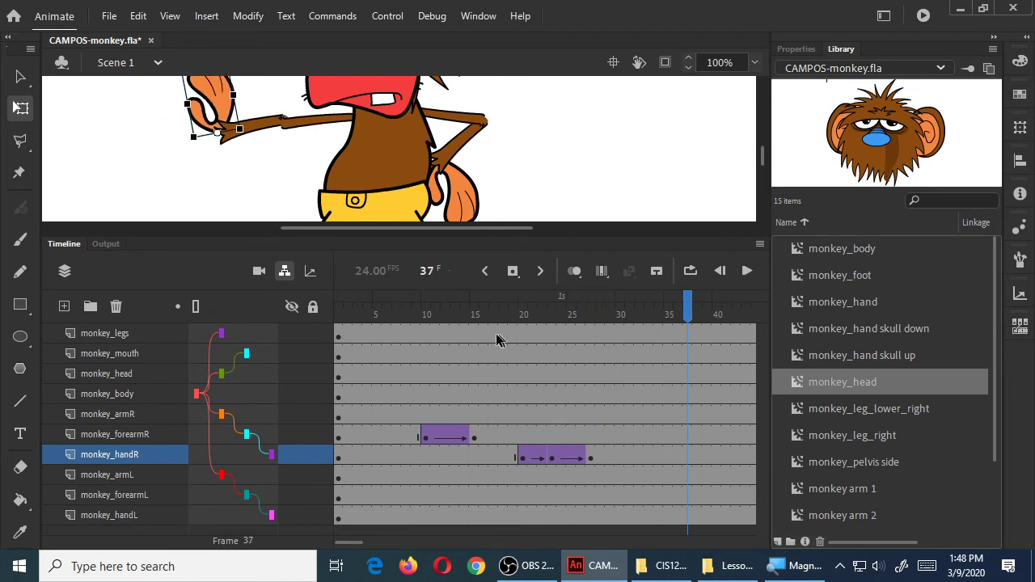
{"action": "left_click", "coordinate": [388, 315]}
{"action": "key", "text": "Return"}
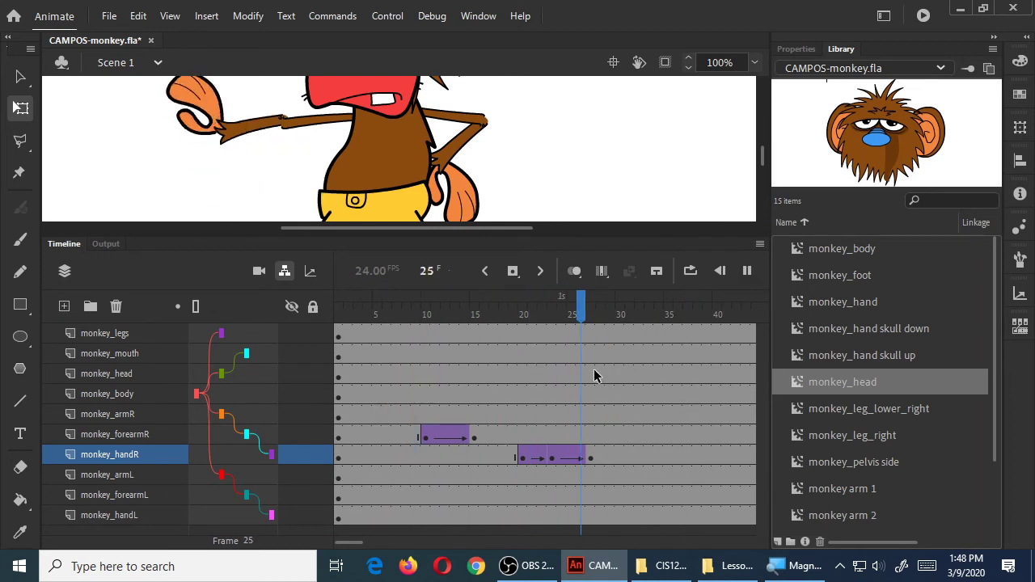
{"action": "left_click", "coordinate": [391, 316]}
{"action": "key", "text": "Return"}
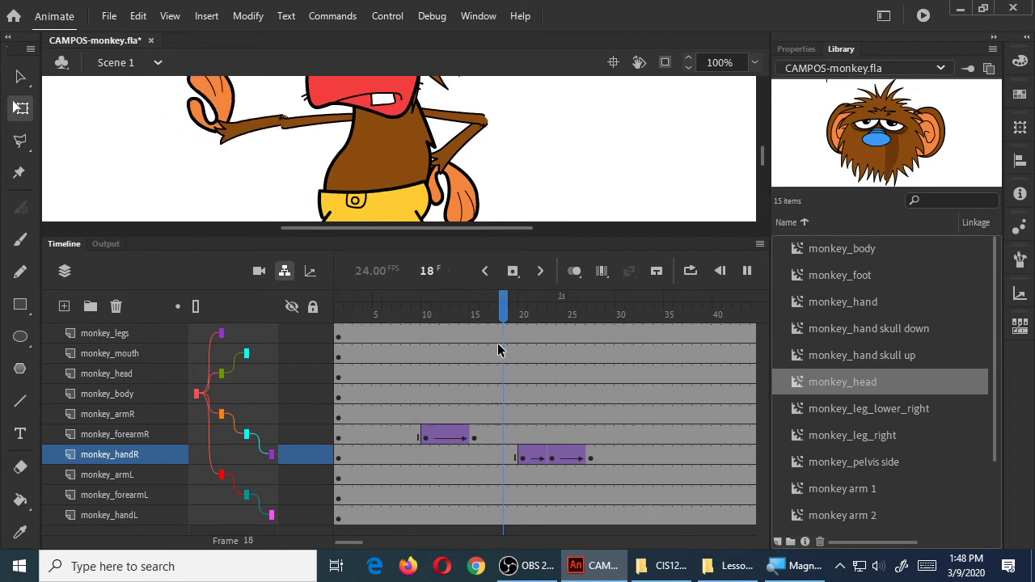
{"action": "left_click", "coordinate": [402, 317]}
{"action": "key", "text": "Return"}
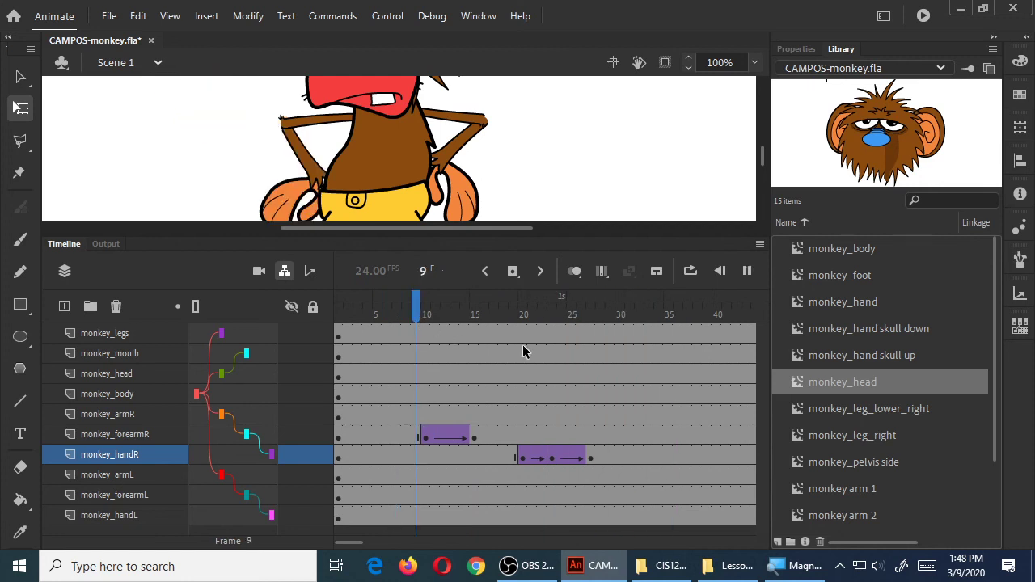
{"action": "left_click", "coordinate": [407, 316]}
{"action": "key", "text": "Return"}
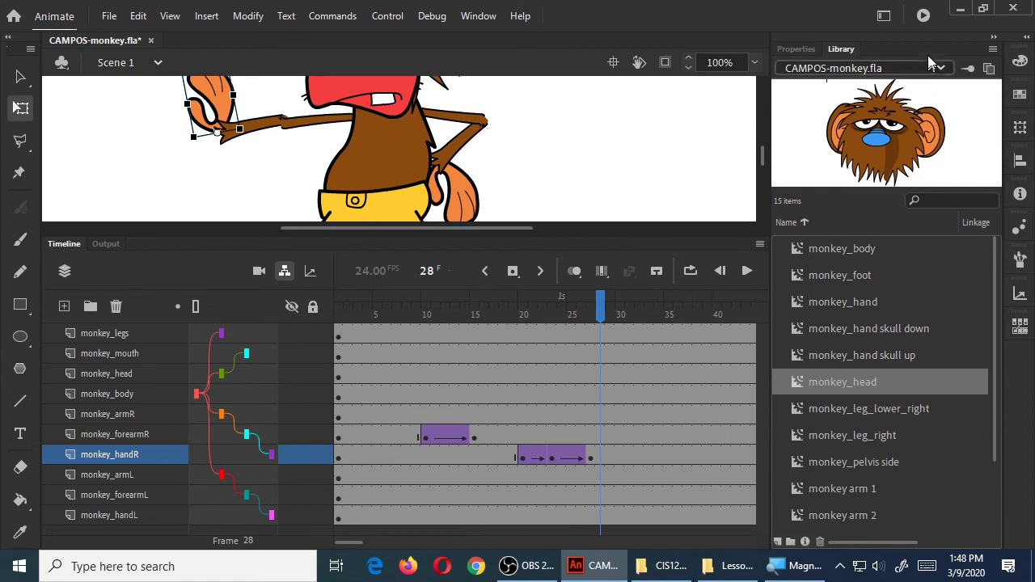
Step: Test the movie in a preview window, close it, and step frame by frame between frames 6 and 8
{"action": "key", "text": "ctrl+Return"}
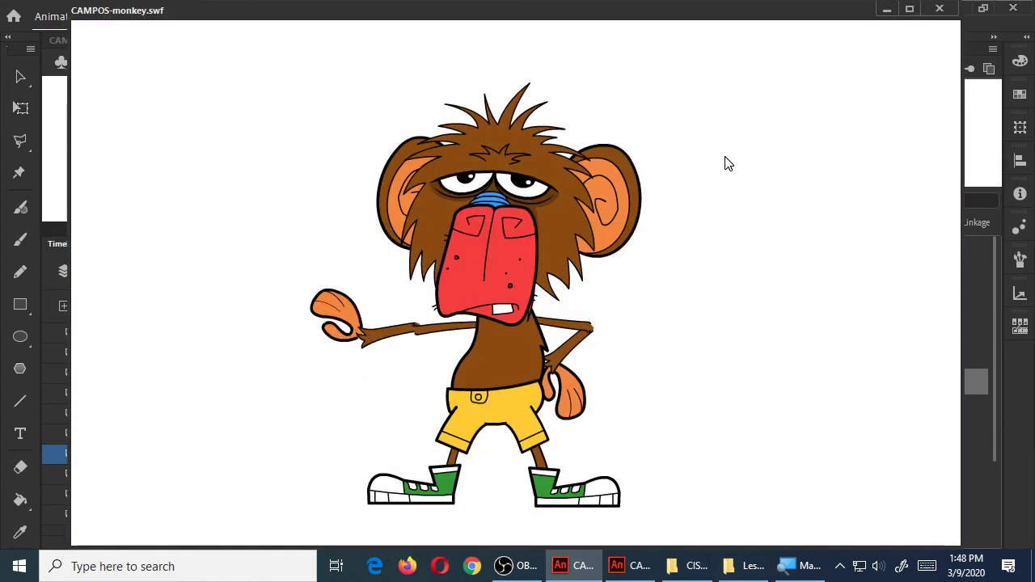
{"action": "left_click", "coordinate": [940, 9]}
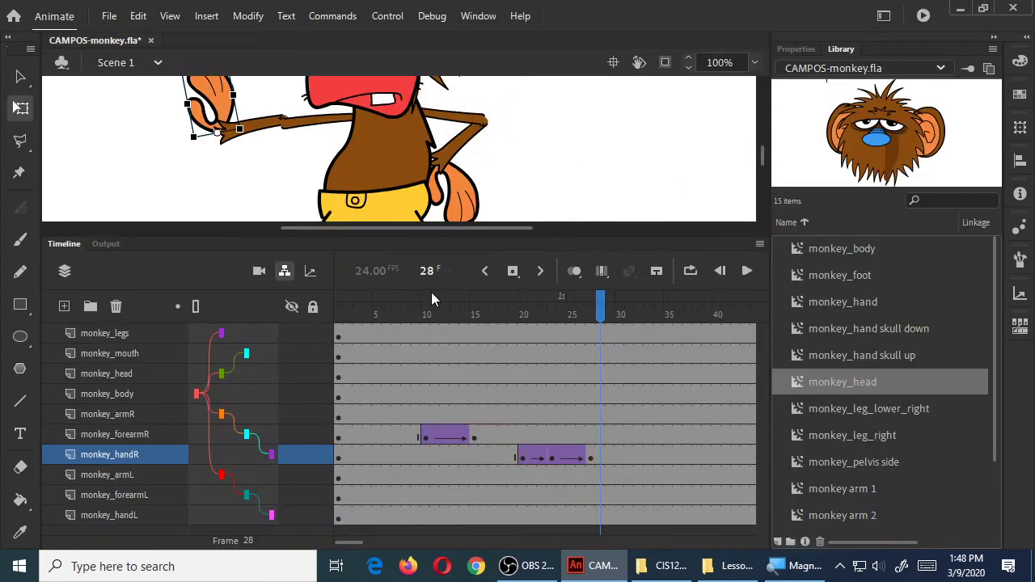
{"action": "key", "text": "Return"}
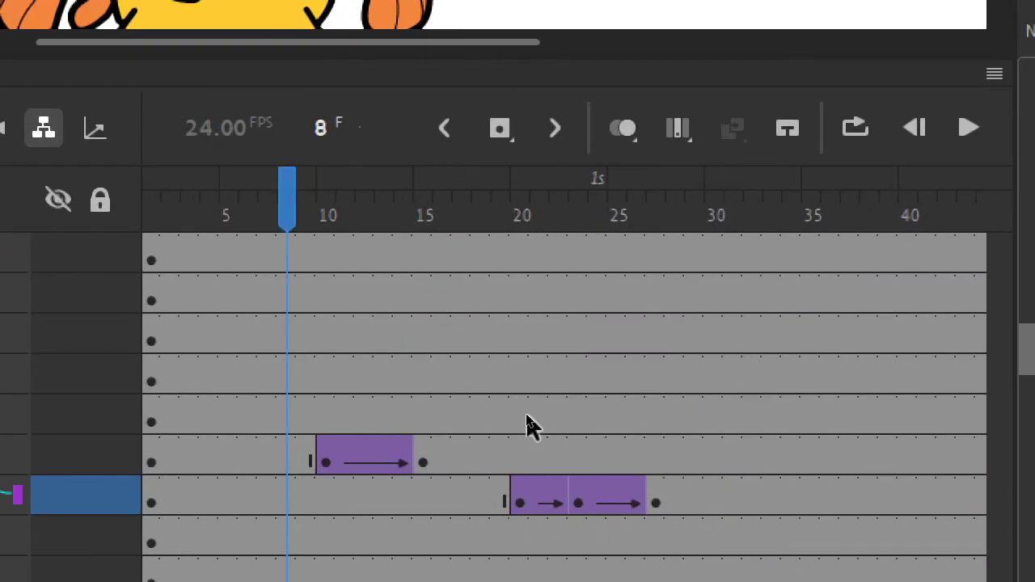
{"action": "key", "text": "comma"}
{"action": "key", "text": "comma"}
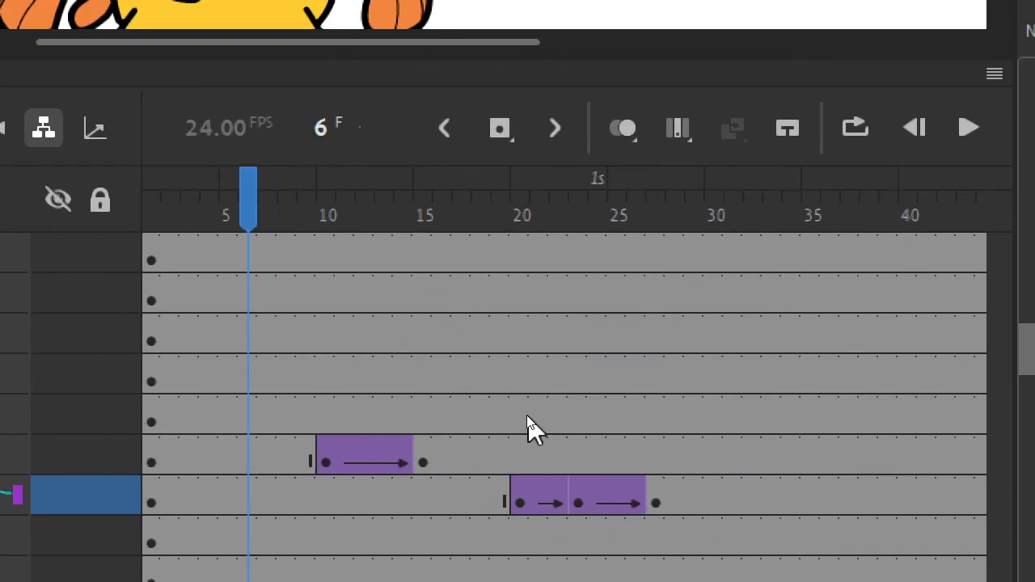
{"action": "key", "text": "period"}
{"action": "key", "text": "period"}
Step: Undo the shift of the hand wave, and move the reselected monkey_handR frames 15 to 22 to start at frame 20 again
{"action": "key", "text": "ctrl+z"}
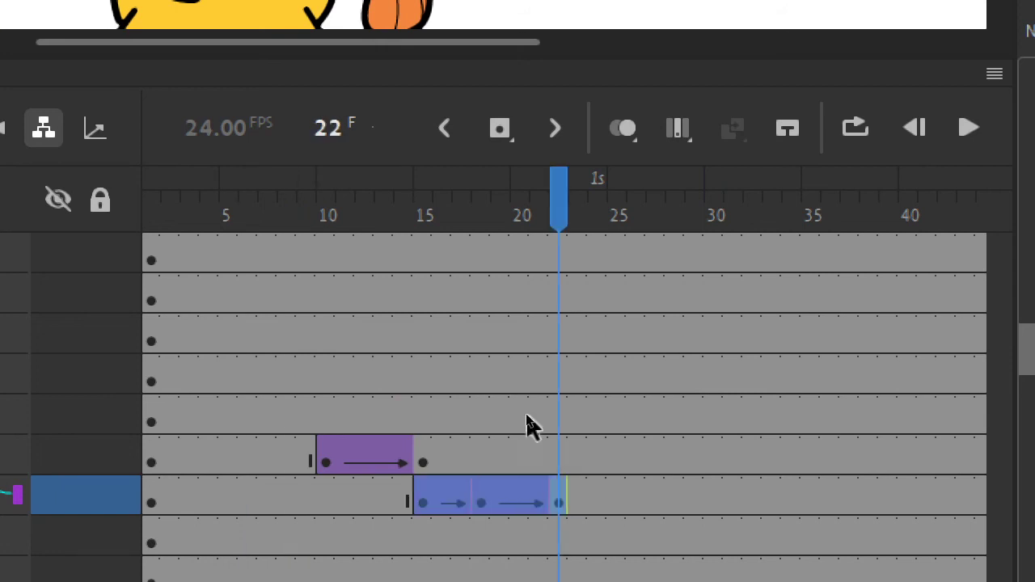
{"action": "left_click", "coordinate": [521, 416]}
{"action": "left_click", "coordinate": [567, 499]}
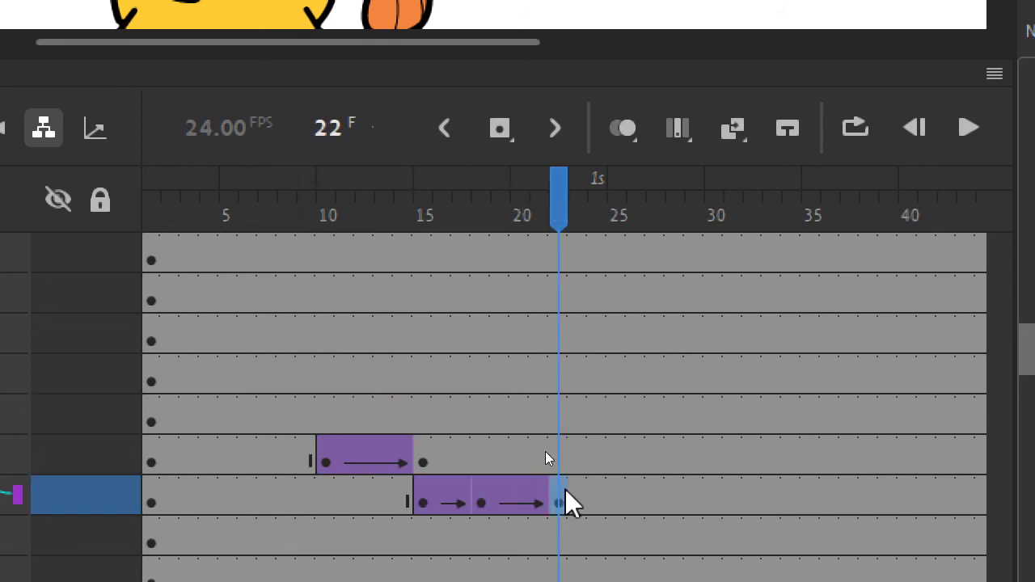
{"action": "left_click", "coordinate": [733, 495]}
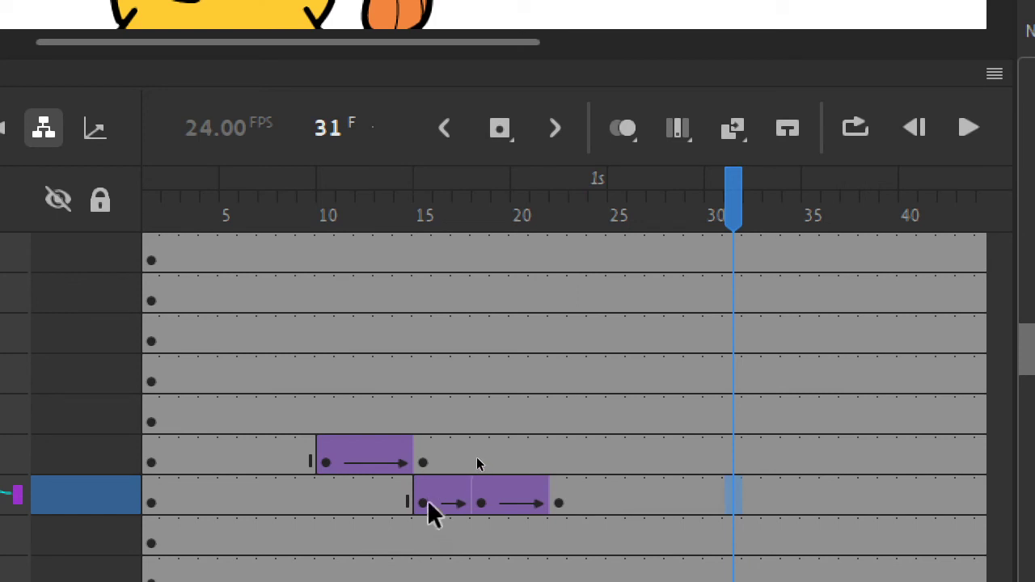
{"action": "left_click_drag", "start_coordinate": [420, 499], "coordinate": [557, 500]}
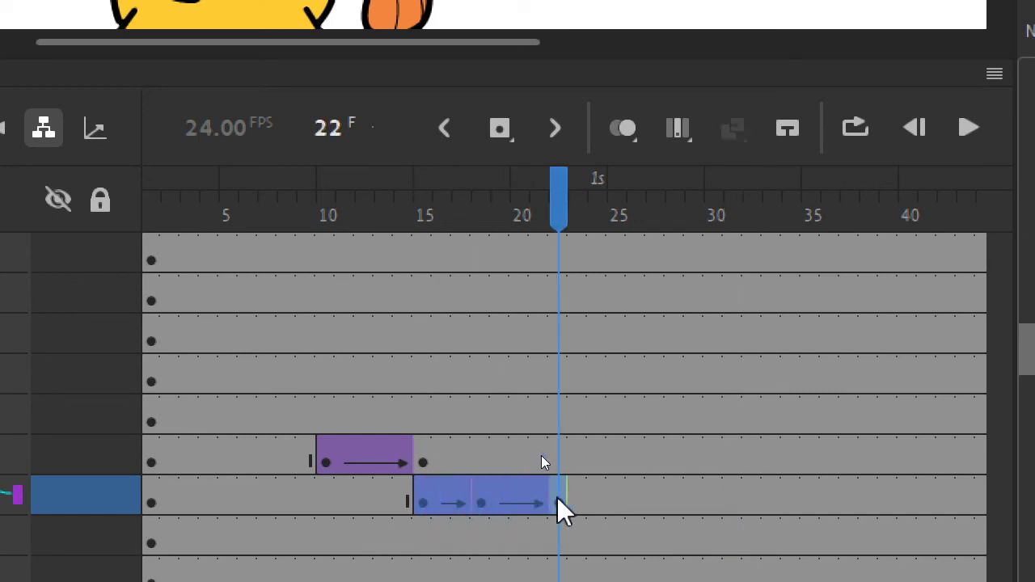
{"action": "left_click_drag", "start_coordinate": [482, 488], "coordinate": [545, 492]}
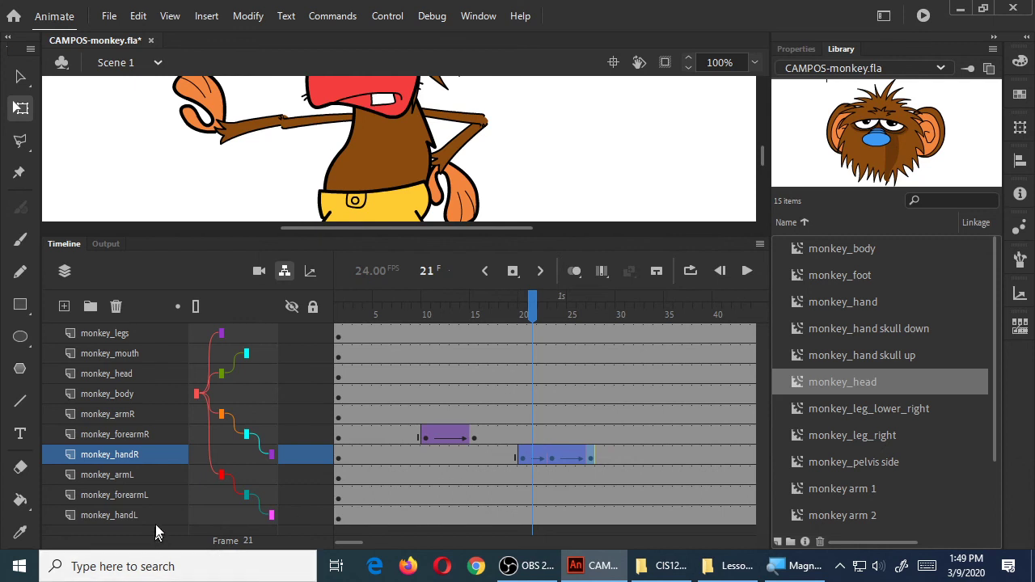
Step: Insert a keyframe on the monkey_forearmR layer at frame 28, just after the hand wave ends
{"action": "left_click", "coordinate": [121, 437]}
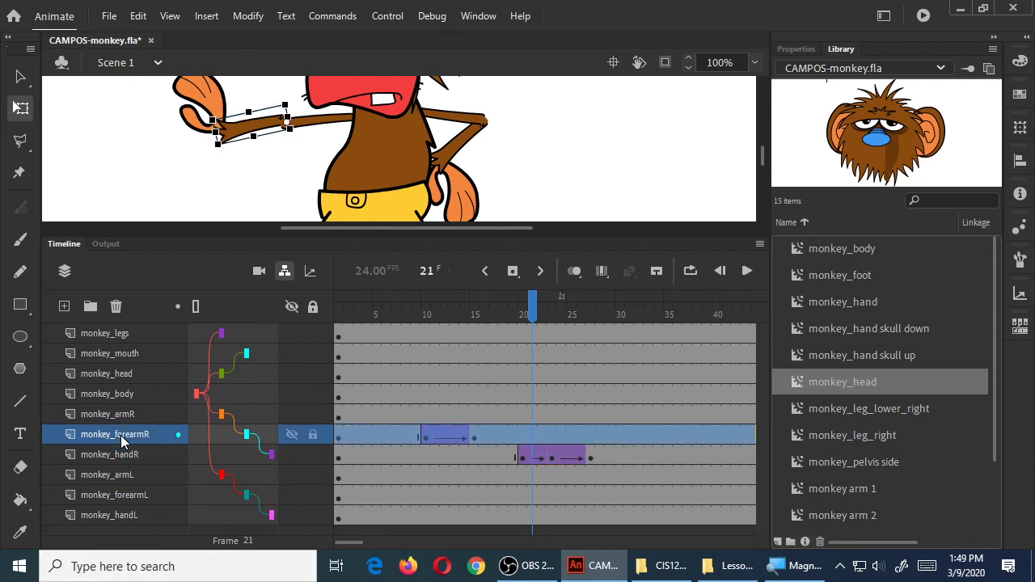
{"action": "left_click_drag", "start_coordinate": [534, 316], "coordinate": [603, 344]}
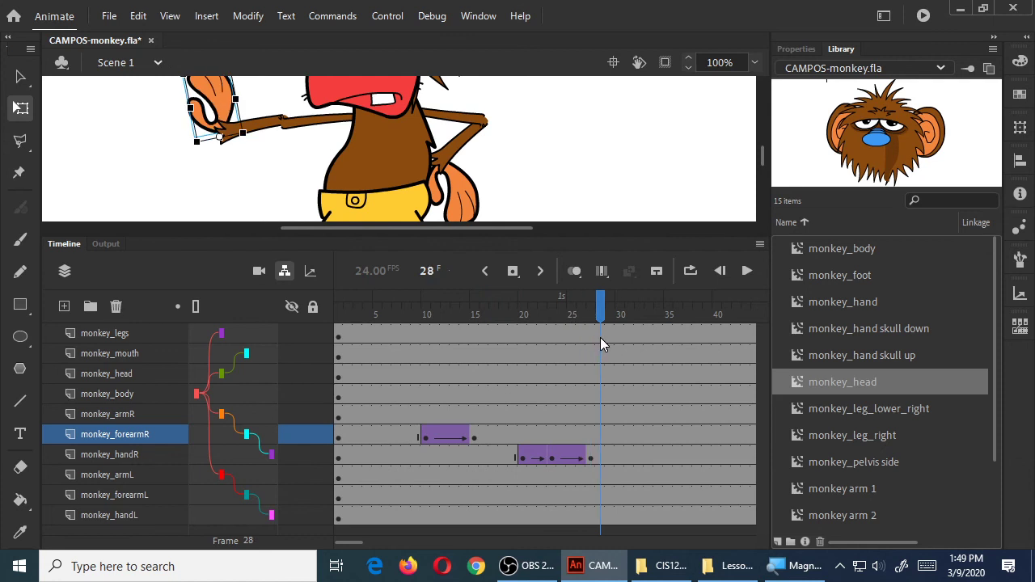
{"action": "left_click", "coordinate": [601, 437]}
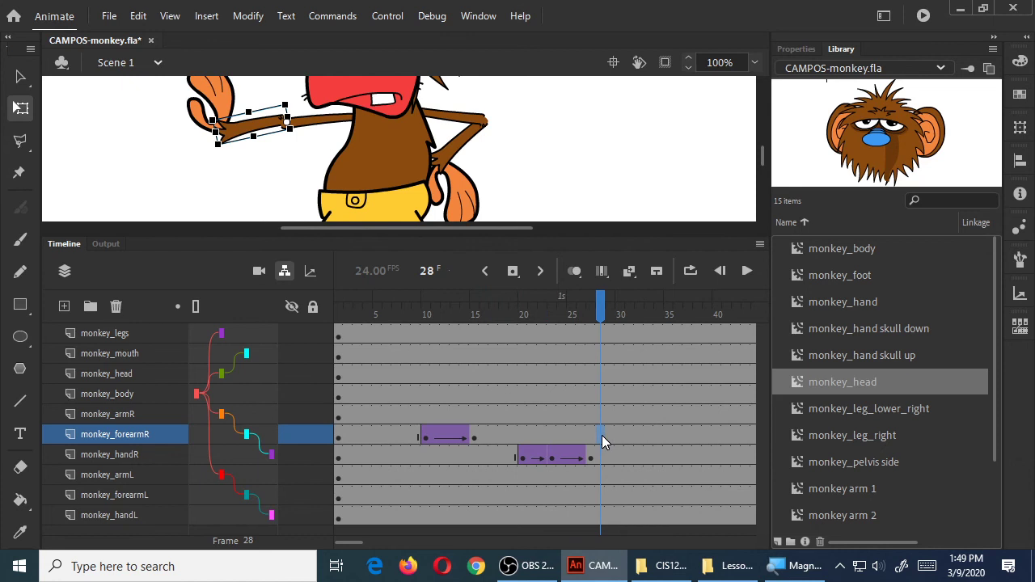
{"action": "key", "text": "F6"}
Step: Insert a keyframe on monkey_forearmR at frame 33 and rotate the forearm down so the hand rests at the hip
{"action": "left_click_drag", "start_coordinate": [601, 318], "coordinate": [647, 315]}
{"action": "left_click", "coordinate": [650, 439]}
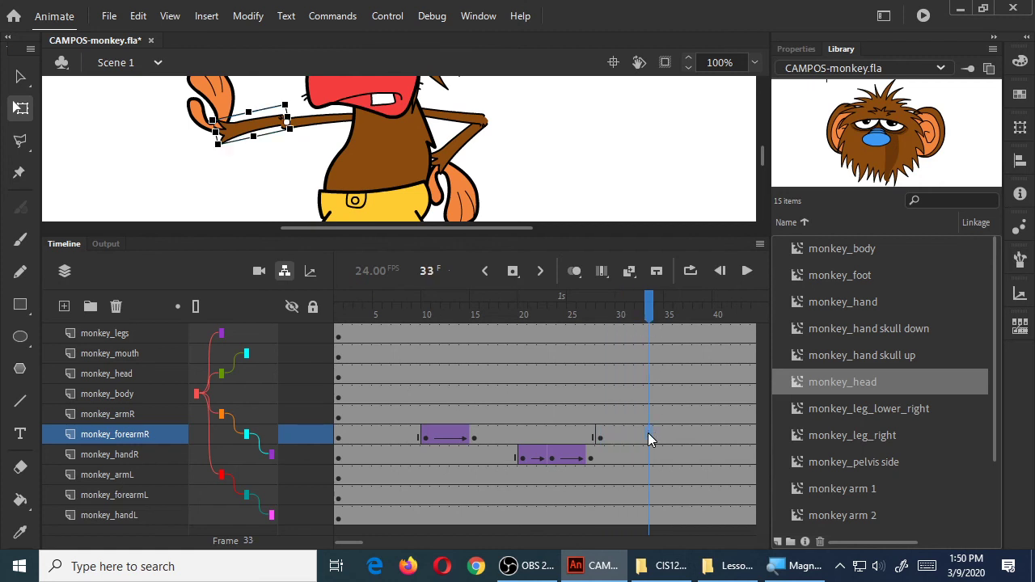
{"action": "key", "text": "F6"}
{"action": "left_click_drag", "start_coordinate": [248, 181], "coordinate": [361, 198]}
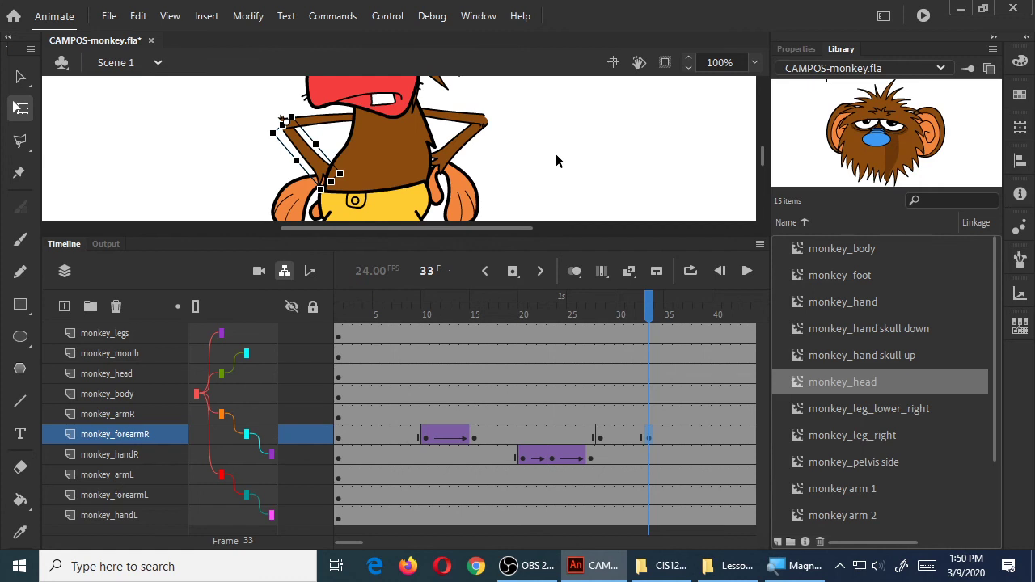
Step: Create a classic tween on monkey_forearmR between frames 28 and 33, and play the lowering motion from frame 26
{"action": "left_click", "coordinate": [618, 441]}
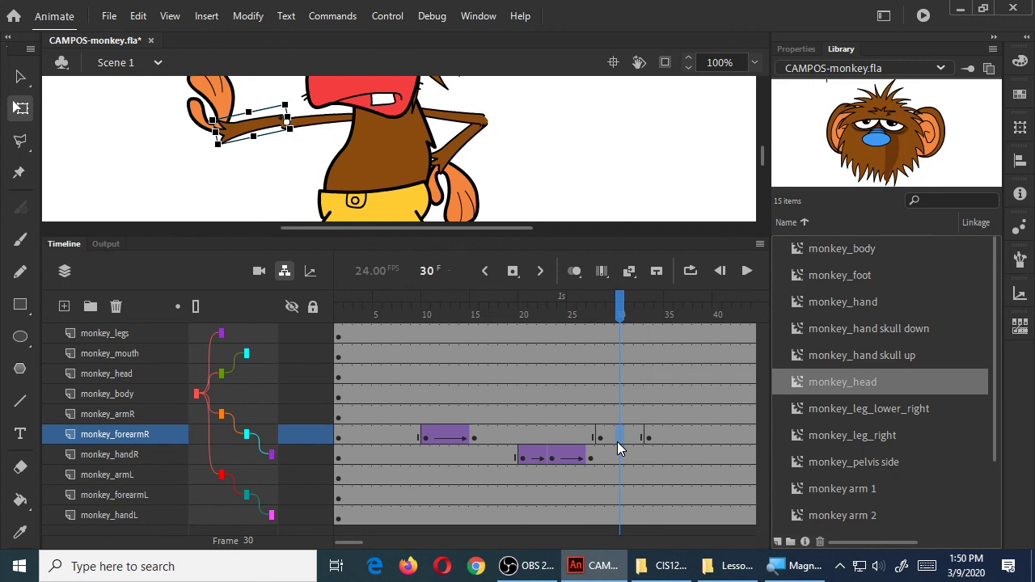
{"action": "right_click", "coordinate": [618, 450]}
{"action": "left_click", "coordinate": [691, 94]}
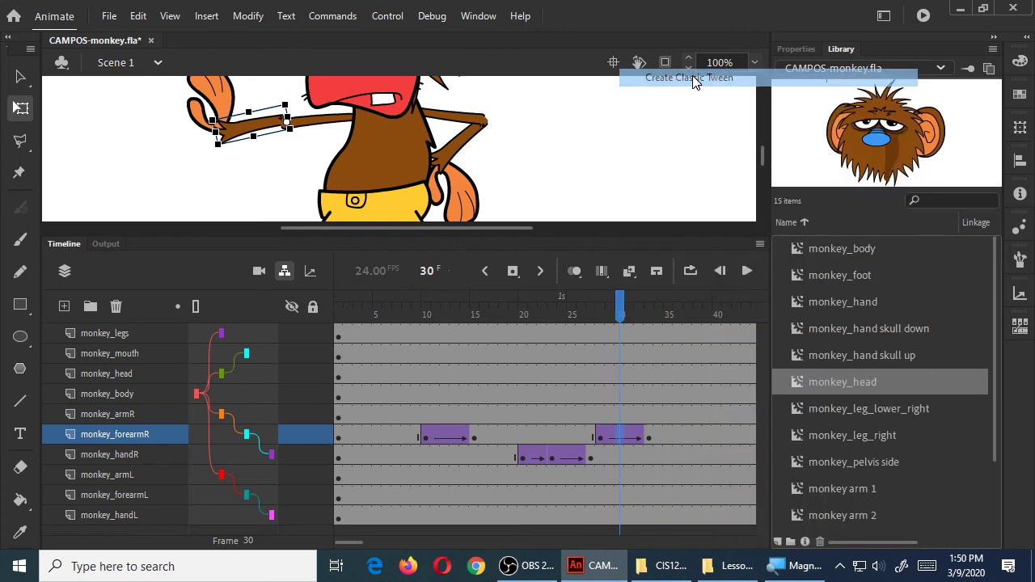
{"action": "left_click", "coordinate": [582, 316]}
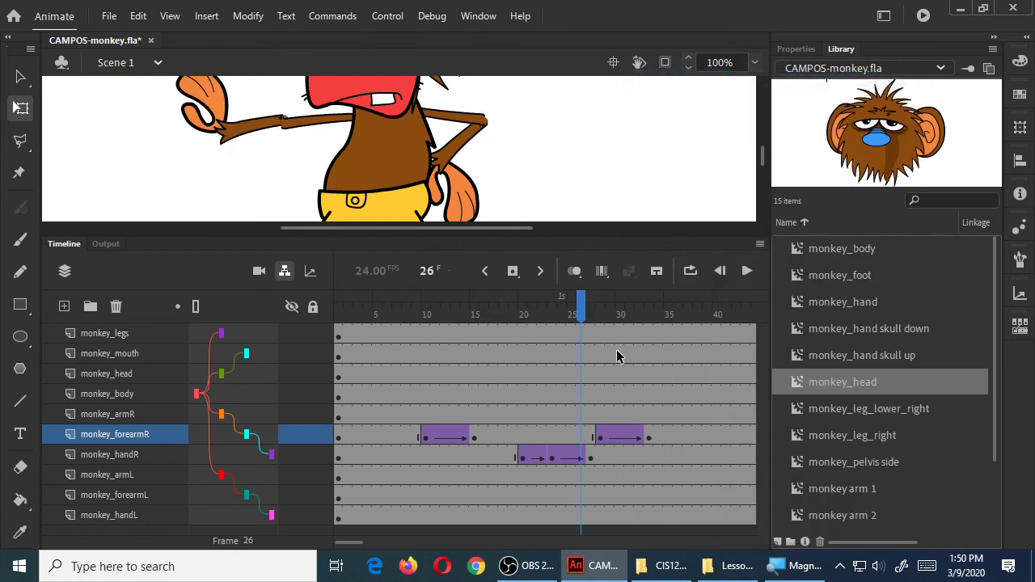
{"action": "key", "text": "Return"}
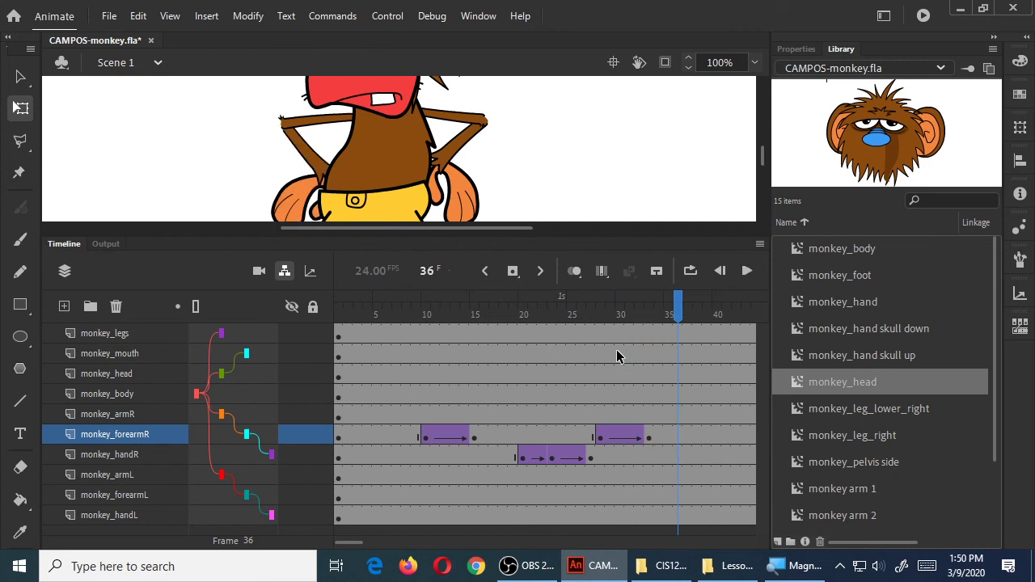
{"action": "left_click", "coordinate": [581, 314]}
{"action": "key", "text": "Return"}
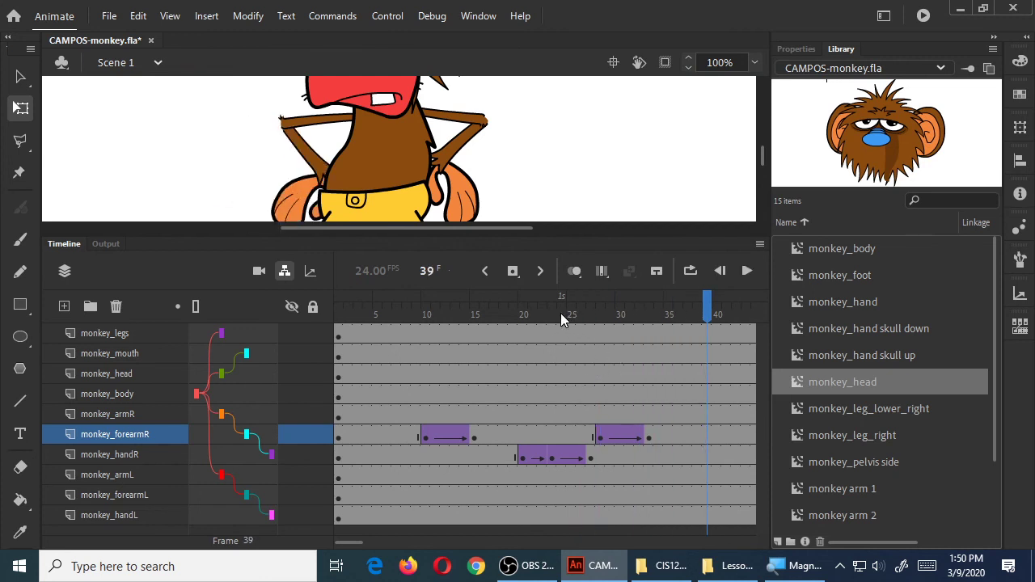
Step: Preview the right arm animation as a test movie and on the timeline from frame 6, and save the document
{"action": "left_click", "coordinate": [386, 315]}
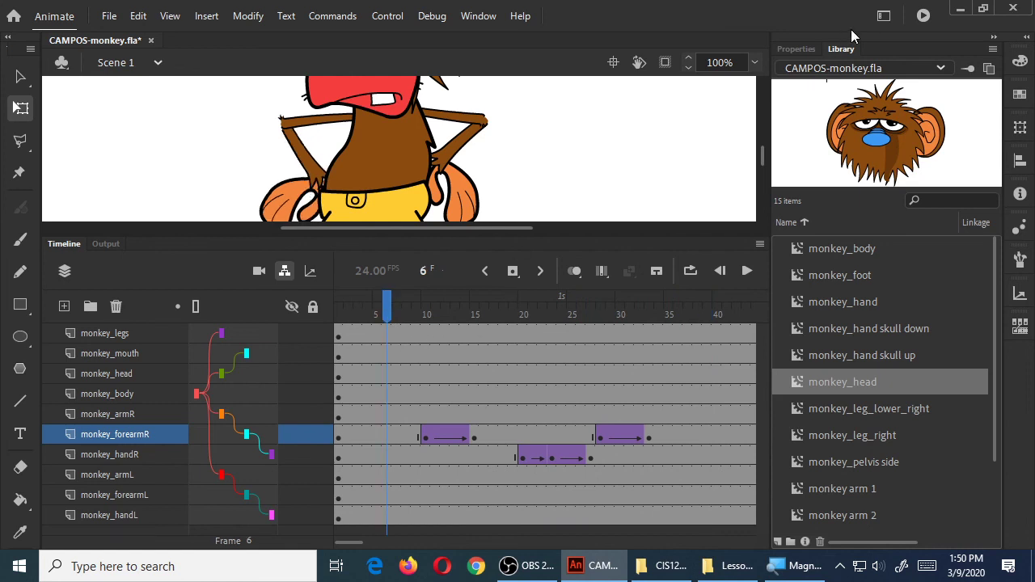
{"action": "left_click", "coordinate": [922, 17]}
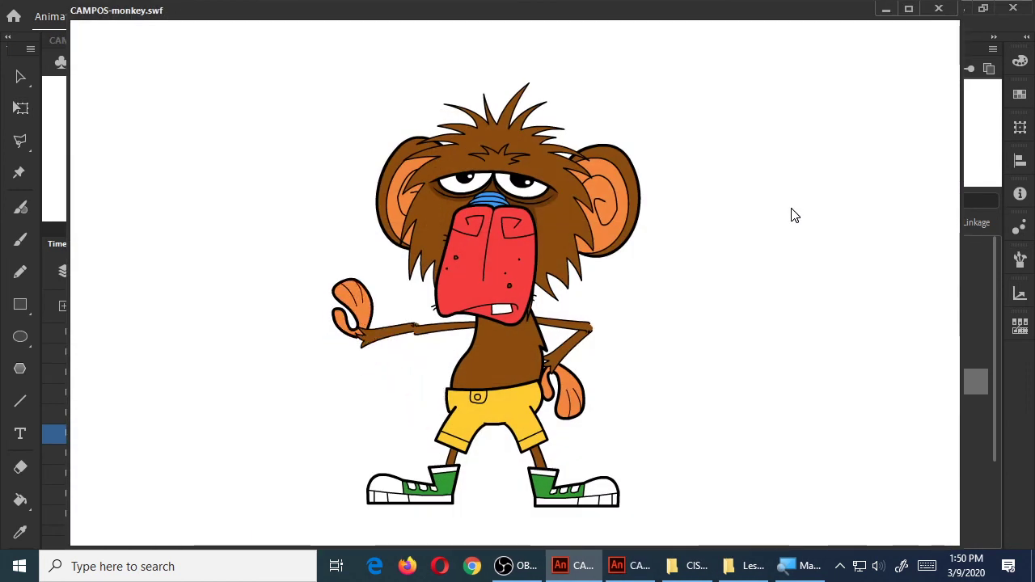
{"action": "left_click", "coordinate": [938, 8]}
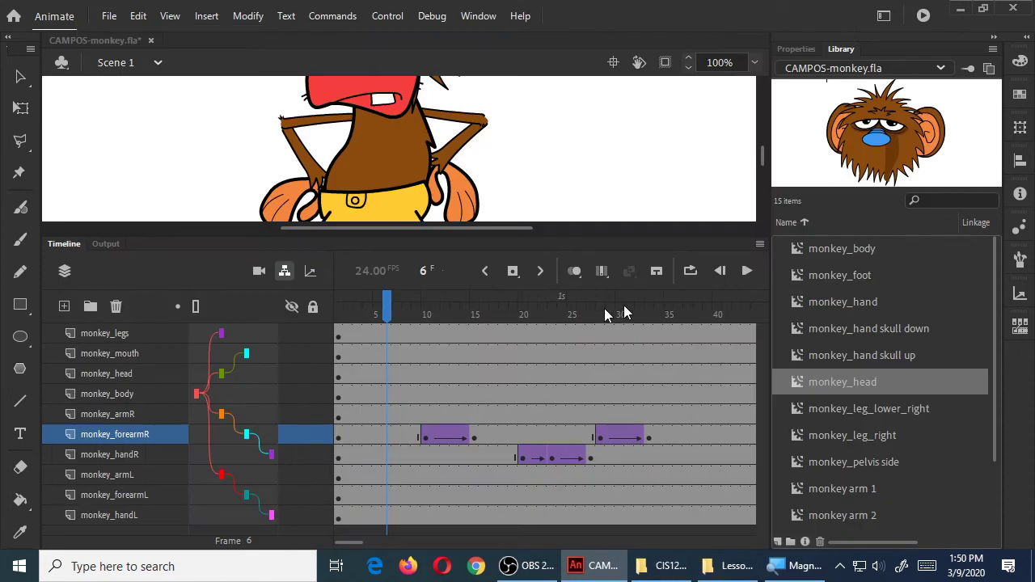
{"action": "key", "text": "Return"}
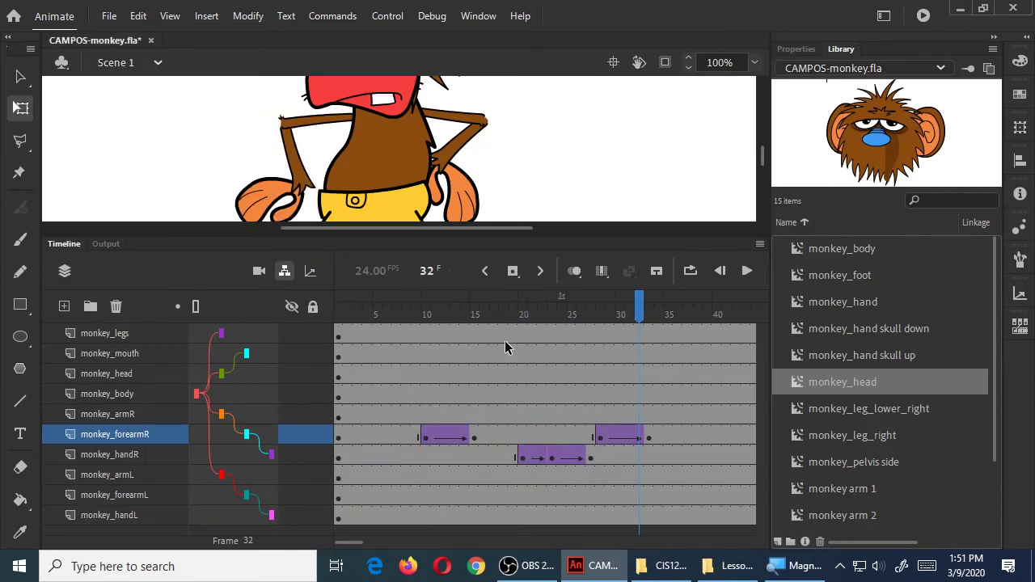
{"action": "left_click", "coordinate": [647, 324]}
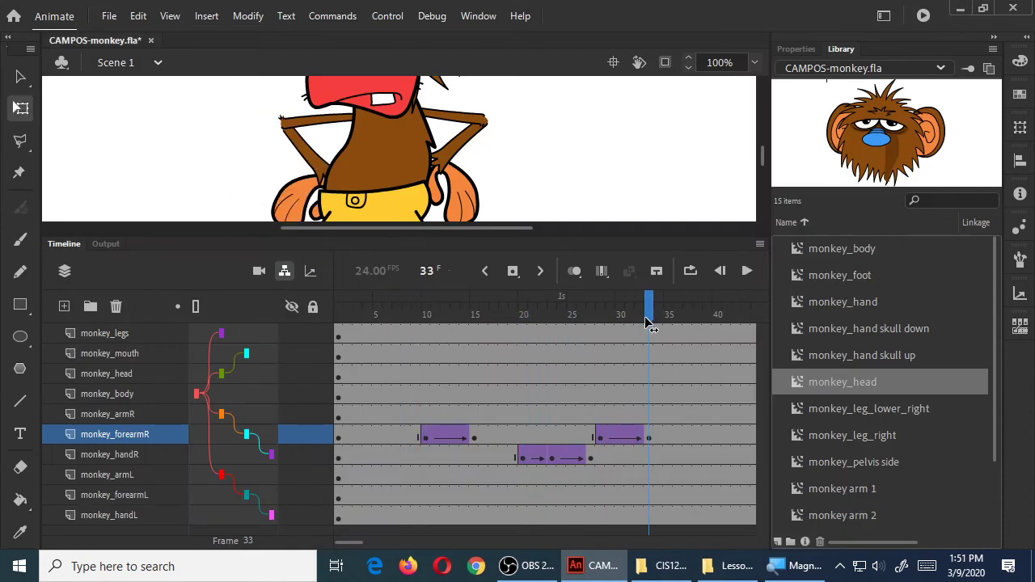
{"action": "key", "text": "ctrl+s"}
Step: Insert keyframes on the monkey_body layer at frames 20 and 35
{"action": "left_click", "coordinate": [117, 394]}
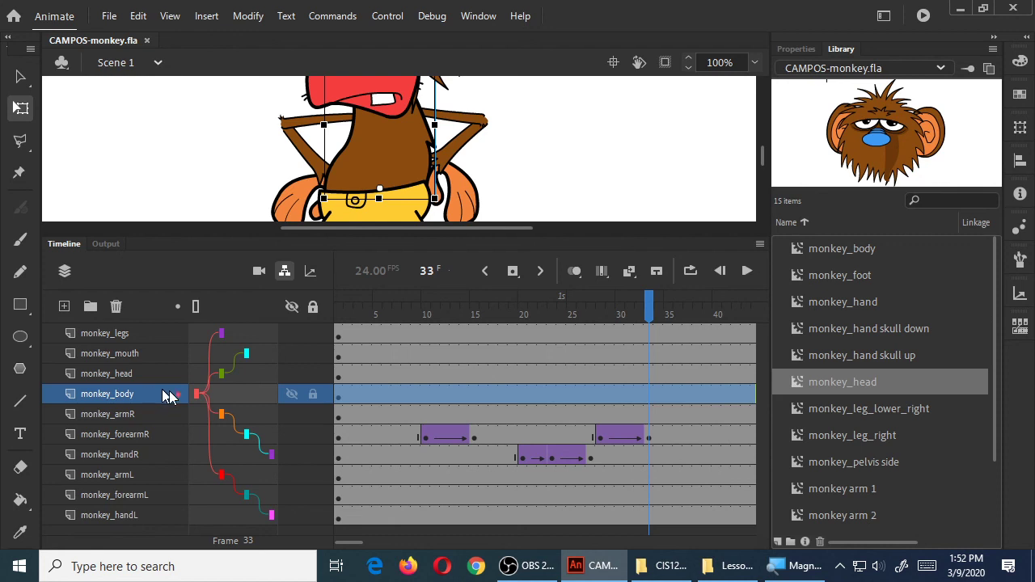
{"action": "left_click", "coordinate": [523, 396]}
{"action": "key", "text": "F6"}
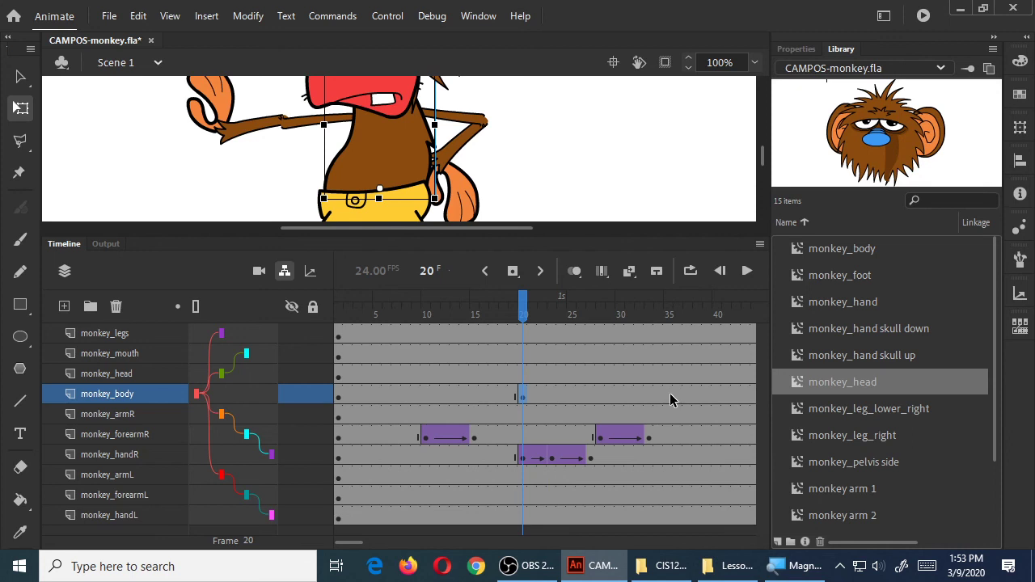
{"action": "left_click", "coordinate": [670, 396]}
{"action": "key", "text": "F6"}
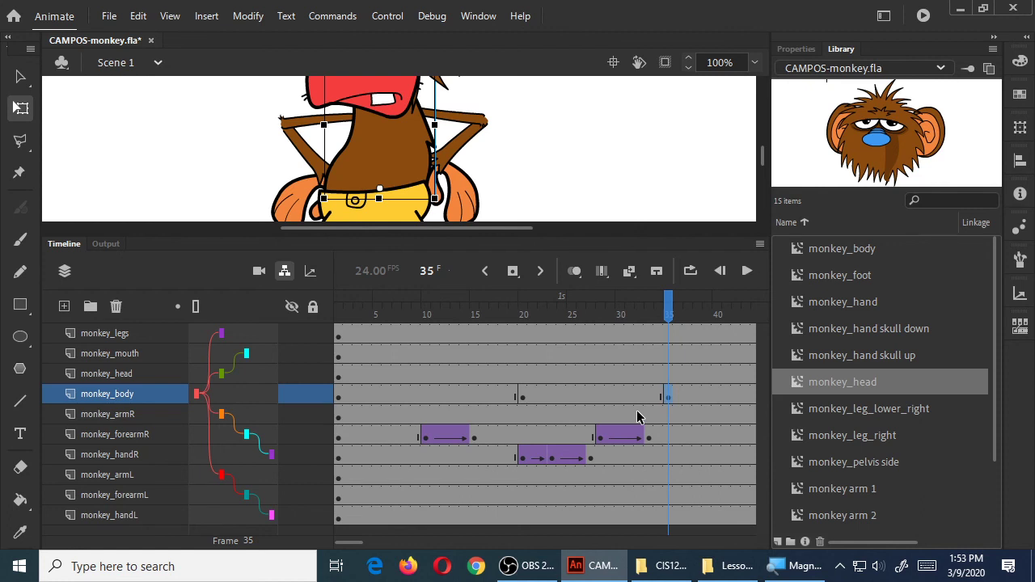
Step: Try tilting monkey_body at frame 20 while the legs are still parented to it, and undo the rotation
{"action": "left_click", "coordinate": [523, 400]}
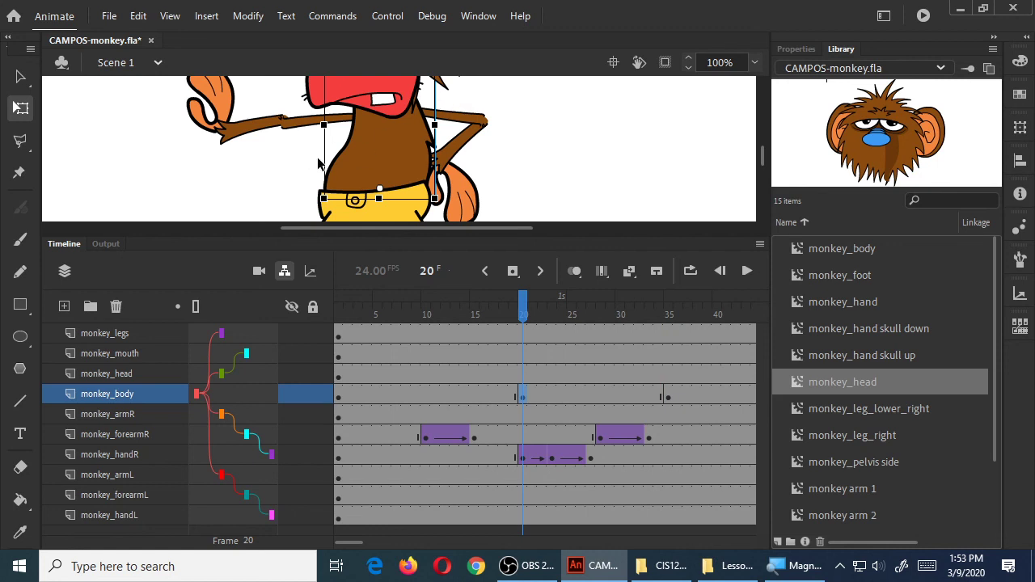
{"action": "left_click_drag", "start_coordinate": [448, 200], "coordinate": [448, 195]}
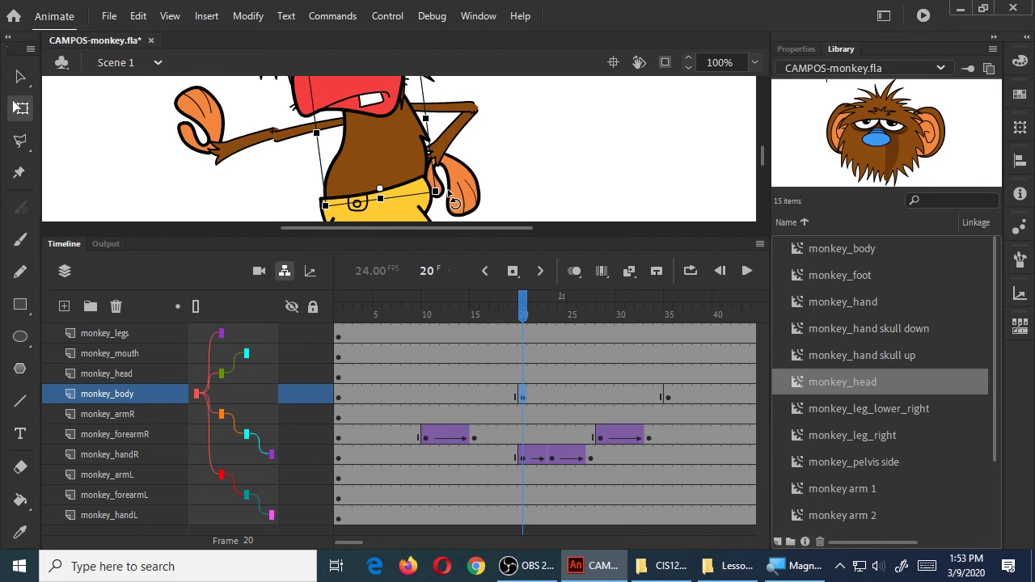
{"action": "key", "text": "ctrl+z"}
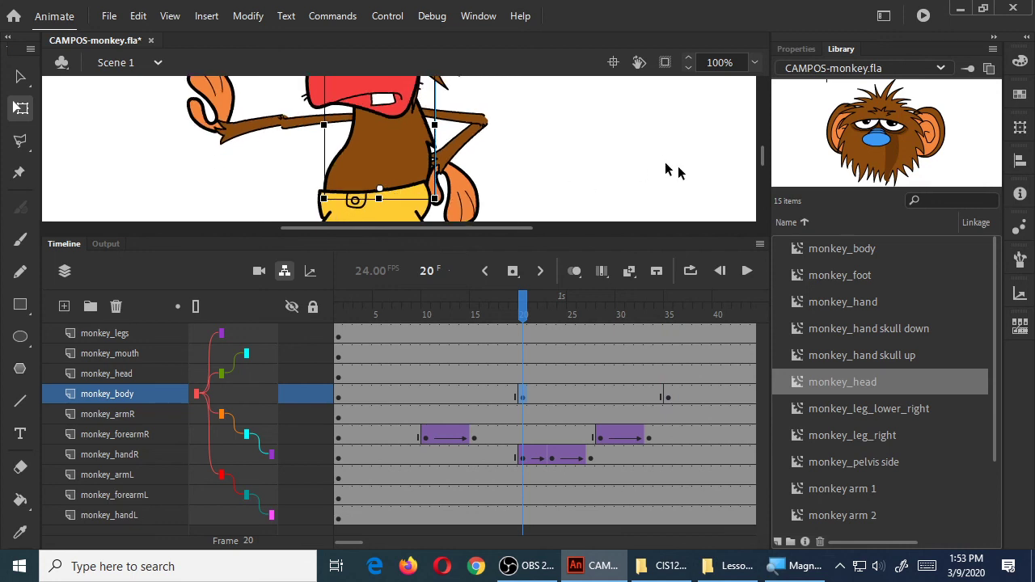
{"action": "scroll", "coordinate": [764, 152], "scroll_direction": "up", "scroll_amount": 3}
{"action": "scroll", "coordinate": [765, 152], "scroll_direction": "down", "scroll_amount": 3}
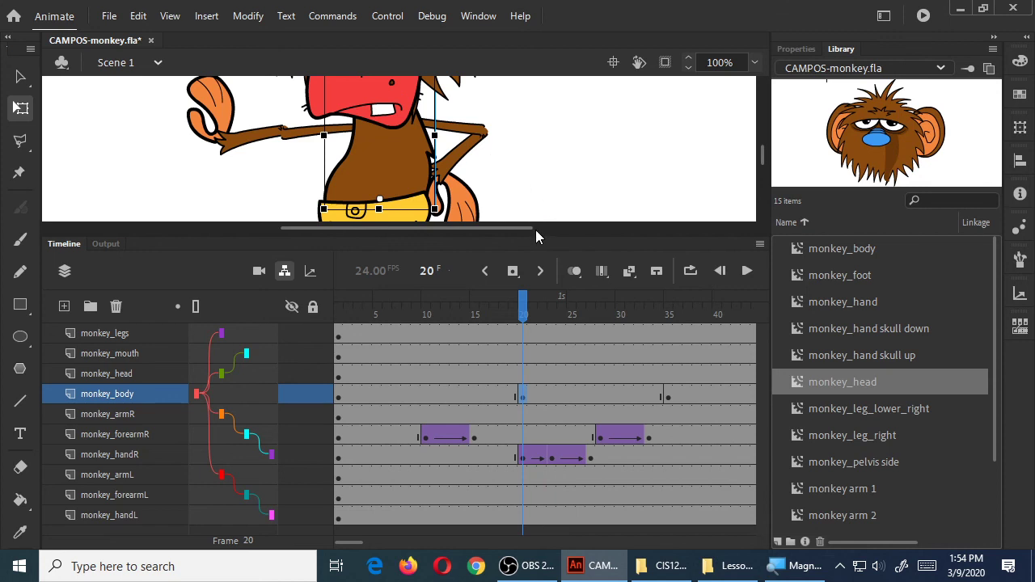
{"action": "left_click_drag", "start_coordinate": [528, 233], "coordinate": [512, 334]}
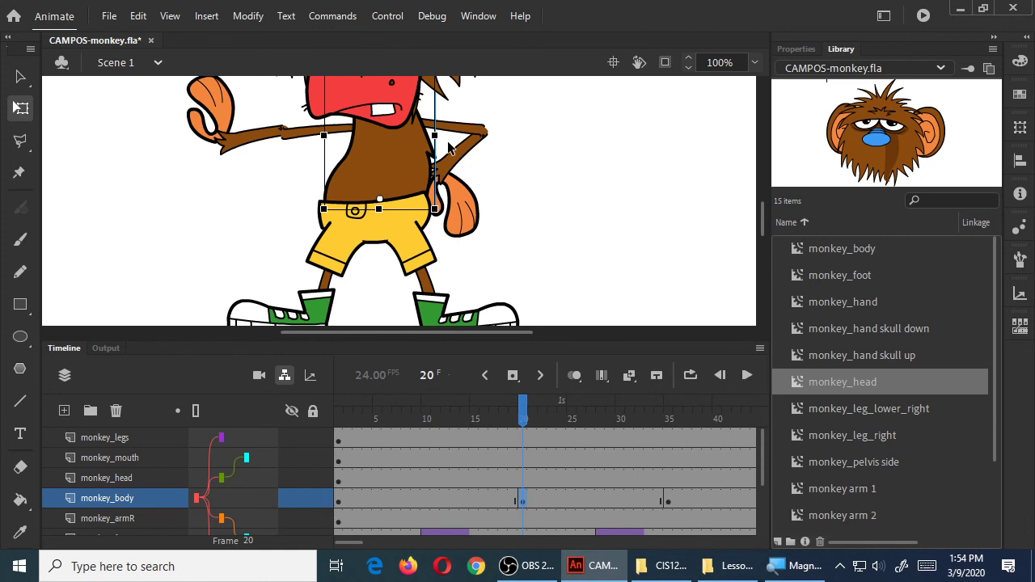
{"action": "left_click_drag", "start_coordinate": [460, 194], "coordinate": [526, 201]}
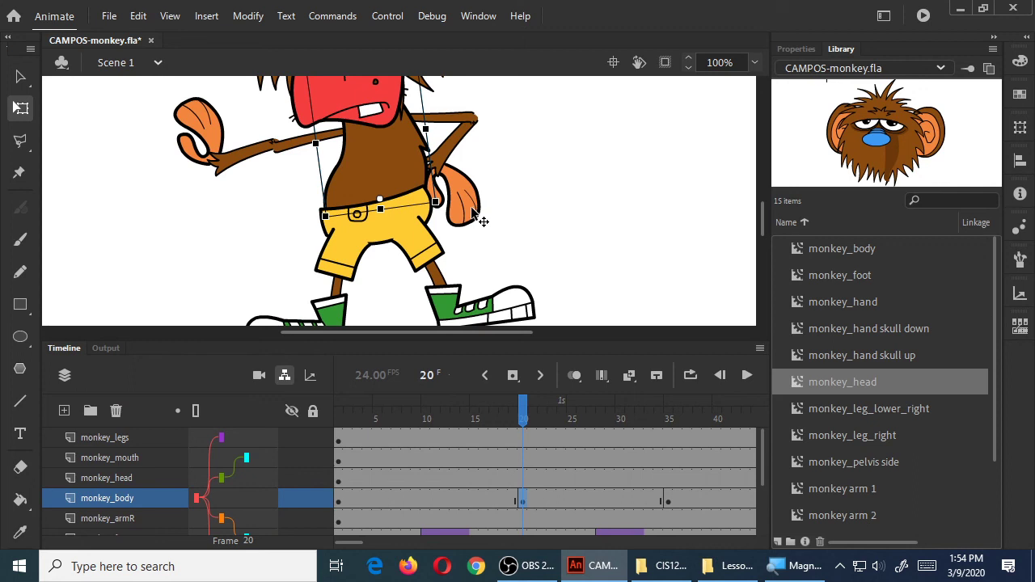
{"action": "key", "text": "ctrl+z"}
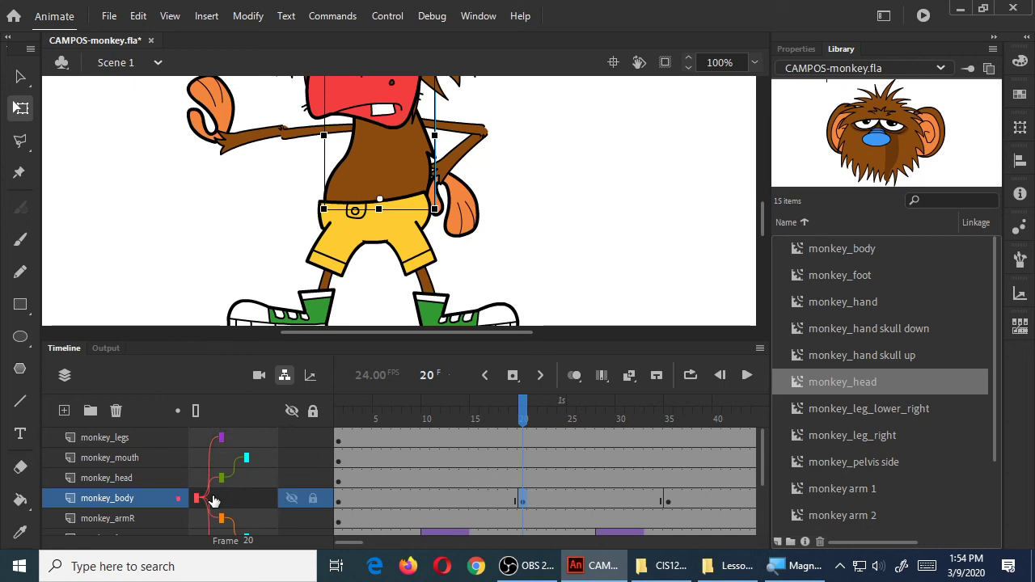
Step: Remove the monkey_body parent from the monkey_legs layer
{"action": "left_click", "coordinate": [246, 439]}
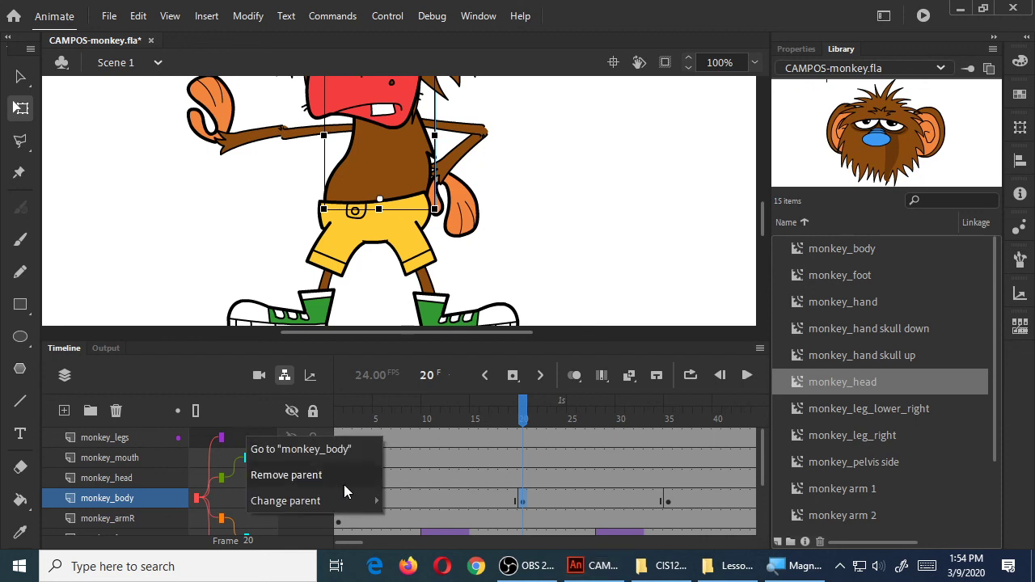
{"action": "mouse_move", "coordinate": [323, 495]}
{"action": "left_click", "coordinate": [233, 439]}
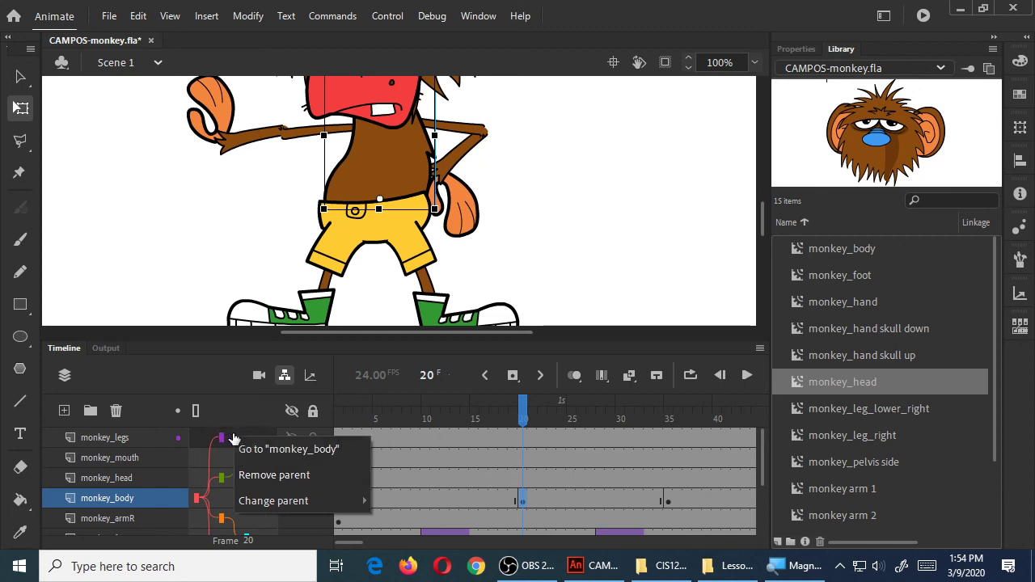
{"action": "left_click", "coordinate": [275, 477]}
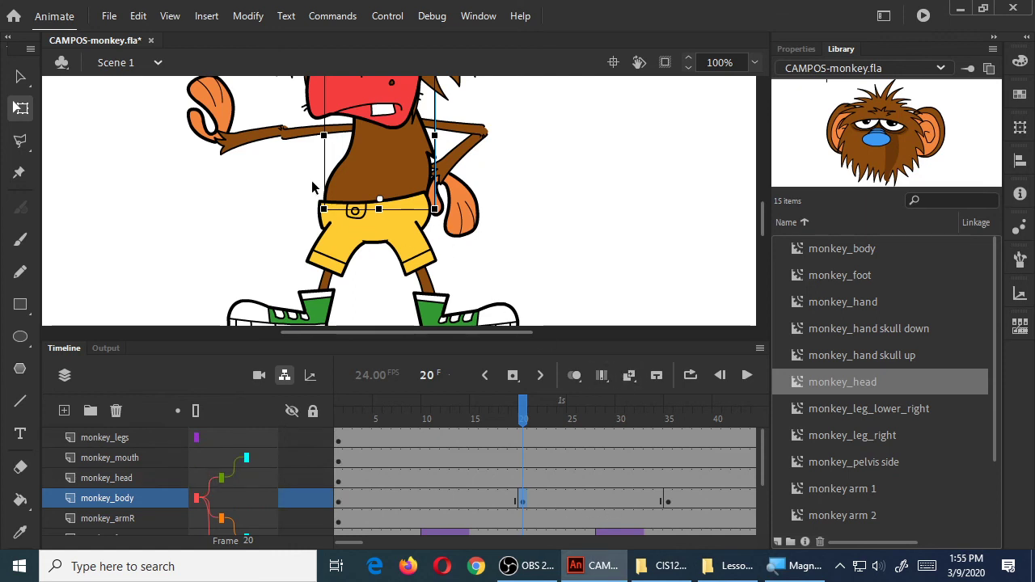
Step: Tilt monkey_body toward the raised hand at frame 20, and create classic tweens on its layer from frame 1 to 20 and 20 to 35
{"action": "mouse_move", "coordinate": [322, 212]}
{"action": "left_mouse_down"}
{"action": "mouse_move", "coordinate": [327, 191]}
{"action": "mouse_move", "coordinate": [339, 208]}
{"action": "left_mouse_up"}
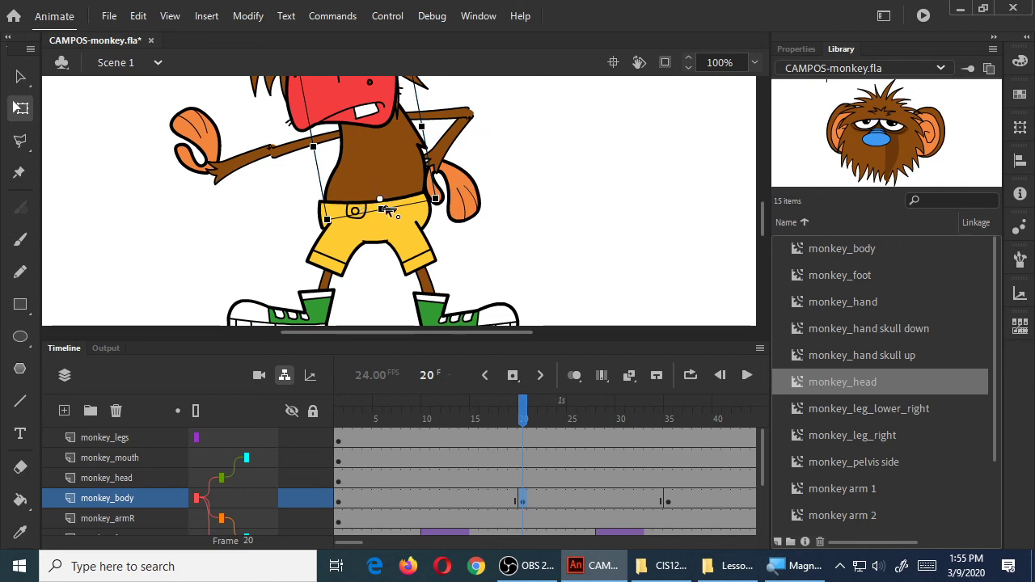
{"action": "left_click_drag", "start_coordinate": [524, 409], "coordinate": [462, 416]}
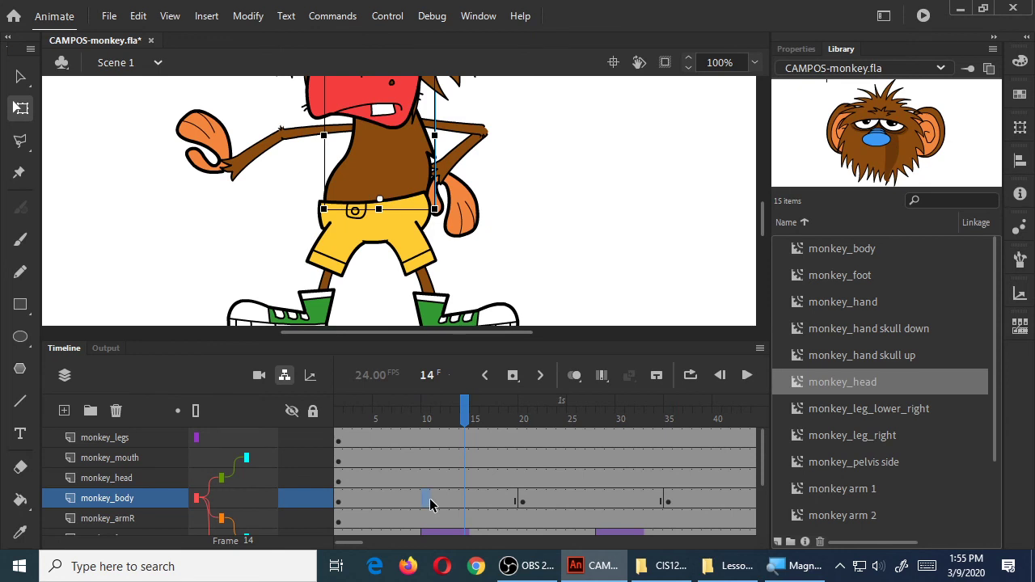
{"action": "left_click", "coordinate": [429, 501]}
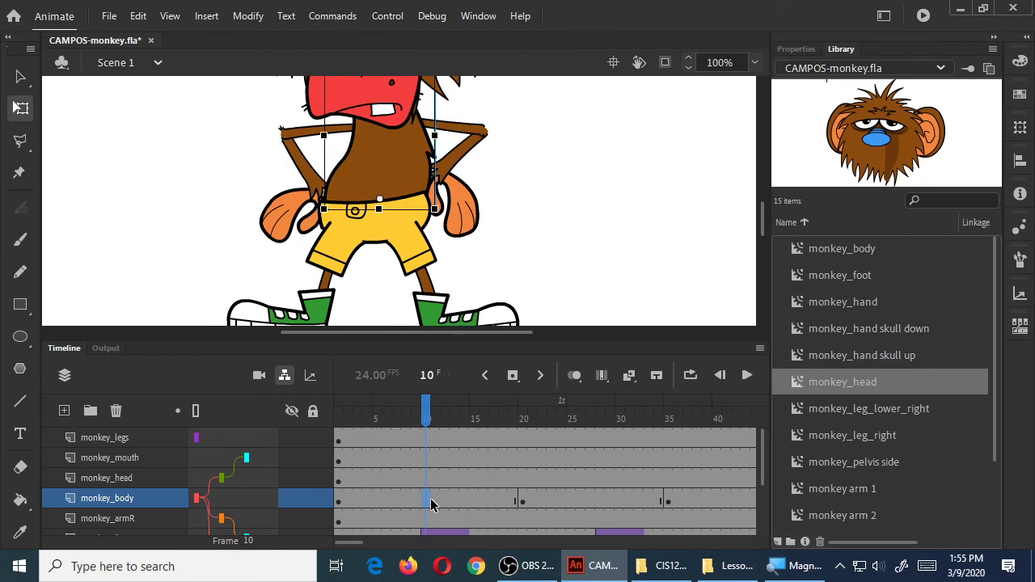
{"action": "right_click", "coordinate": [431, 505]}
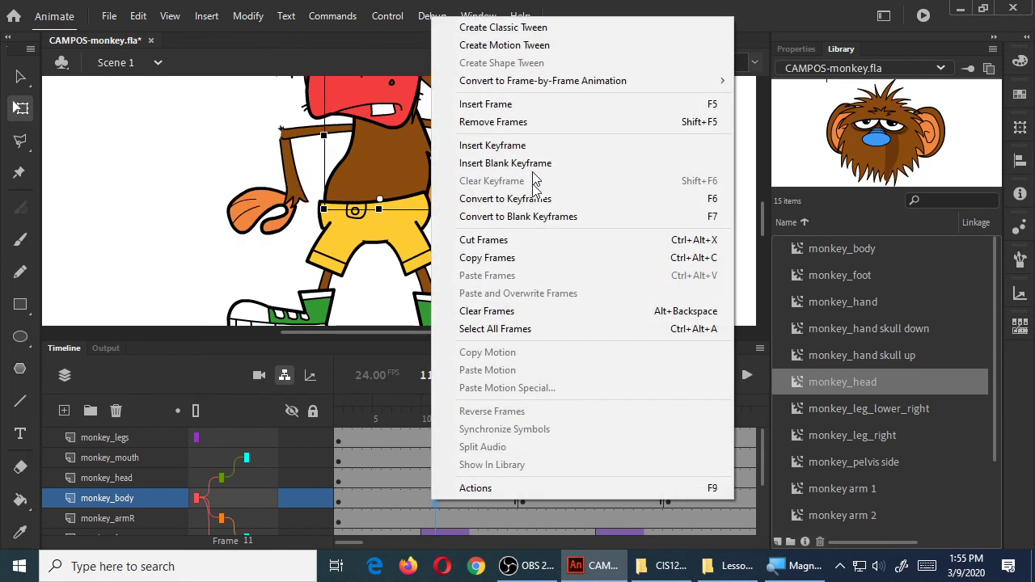
{"action": "left_click", "coordinate": [546, 29]}
{"action": "left_click", "coordinate": [582, 508]}
{"action": "right_click", "coordinate": [582, 510]}
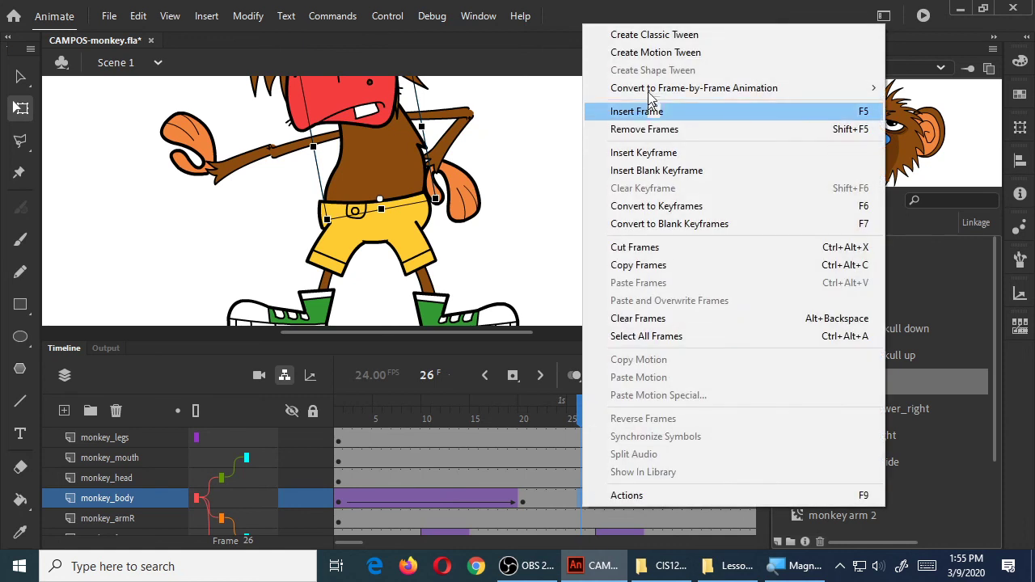
{"action": "left_click", "coordinate": [648, 35]}
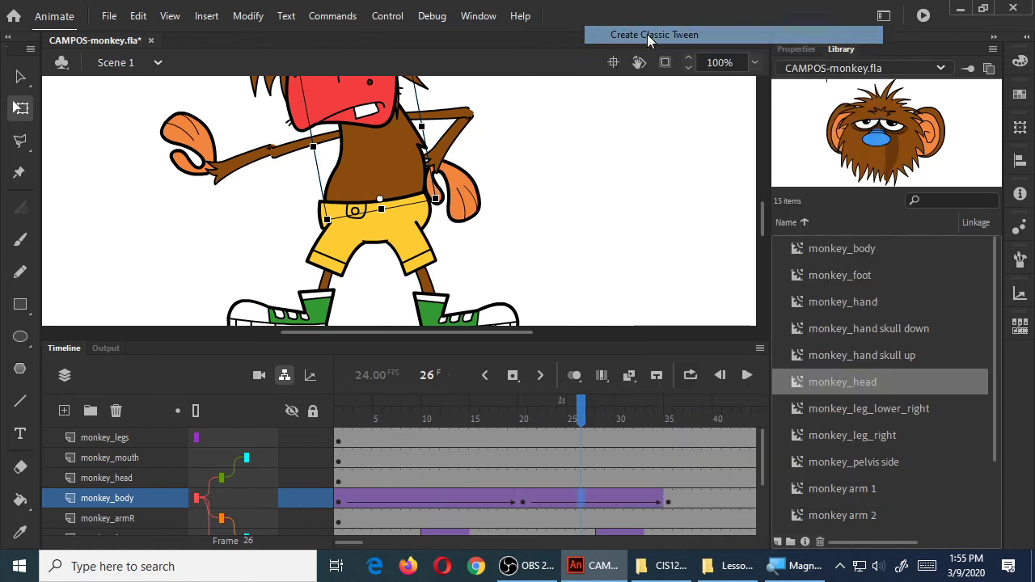
Step: Play the body tilt on the timeline from frame 1, and preview the whole animation as a test movie
{"action": "left_click", "coordinate": [337, 420]}
{"action": "key", "text": "Return"}
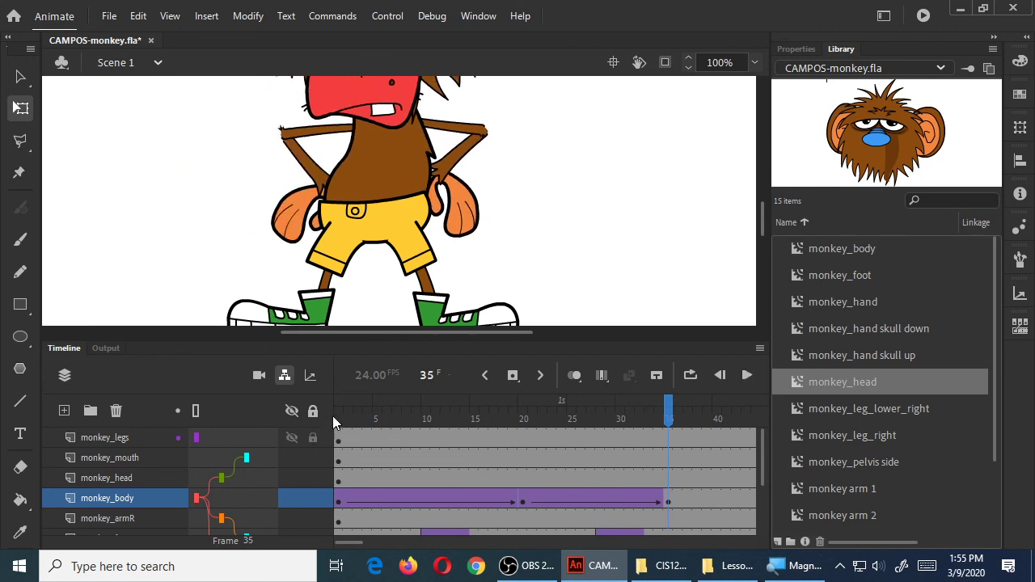
{"action": "key", "text": "Return"}
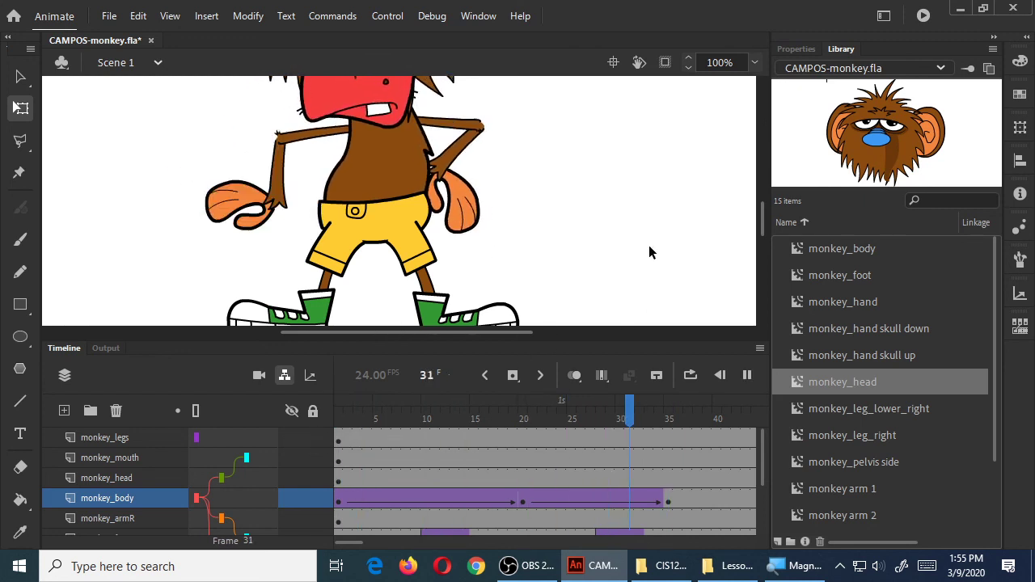
{"action": "key", "text": "Return"}
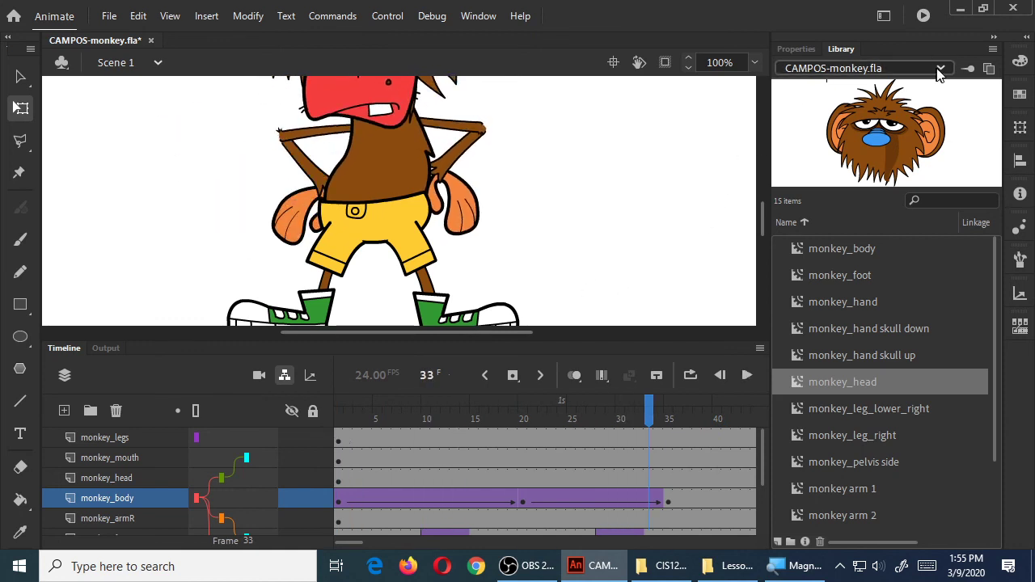
{"action": "left_click", "coordinate": [923, 16]}
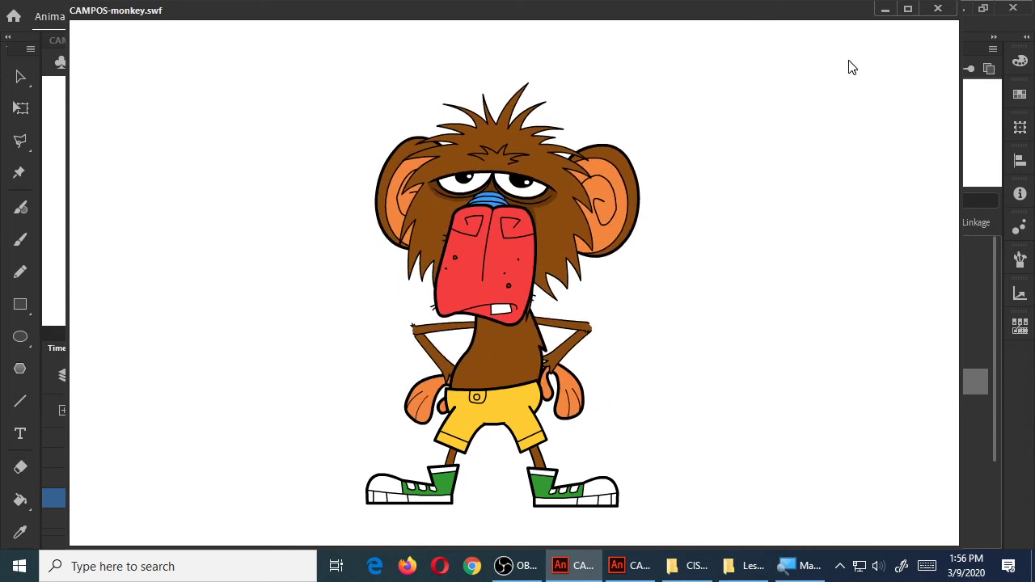
{"action": "left_click", "coordinate": [938, 10]}
{"action": "left_click_drag", "start_coordinate": [763, 214], "coordinate": [767, 201]}
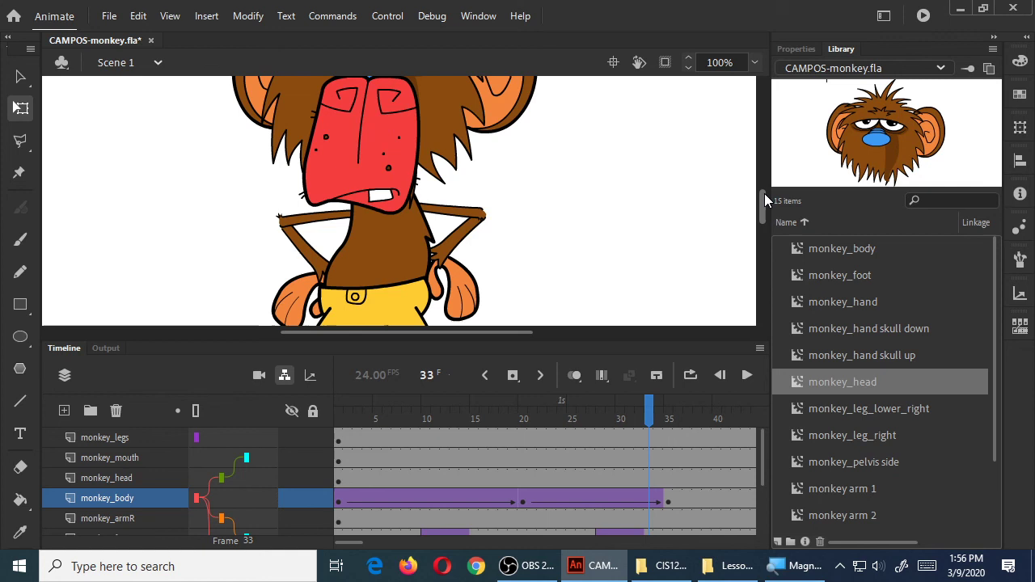
{"action": "left_click", "coordinate": [924, 15]}
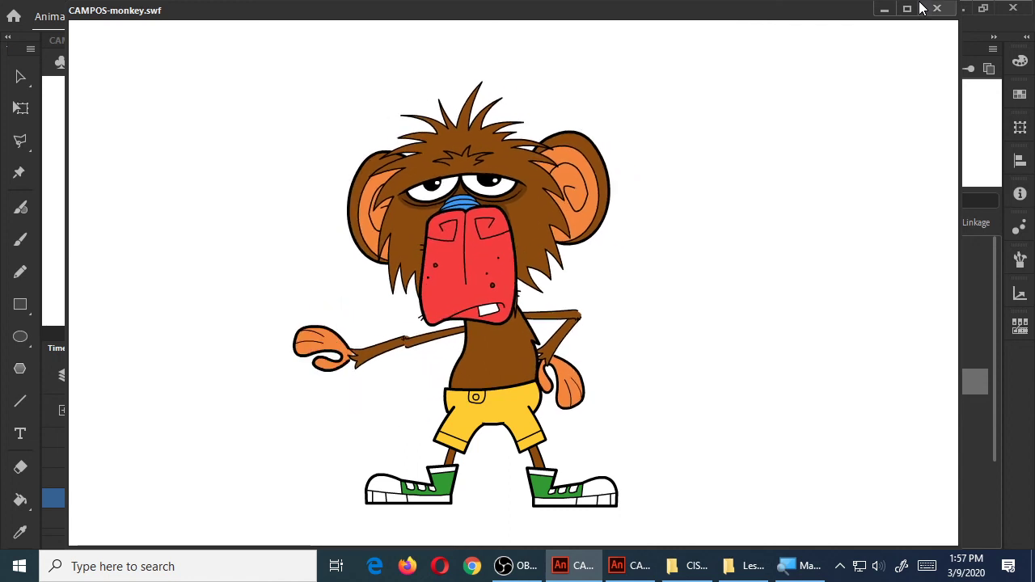
{"action": "left_click", "coordinate": [522, 565]}
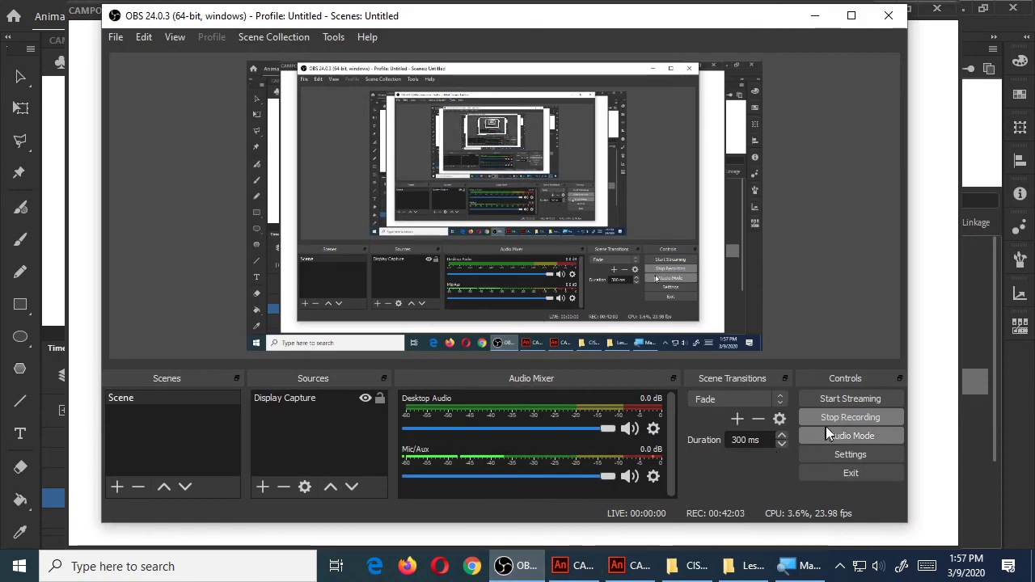